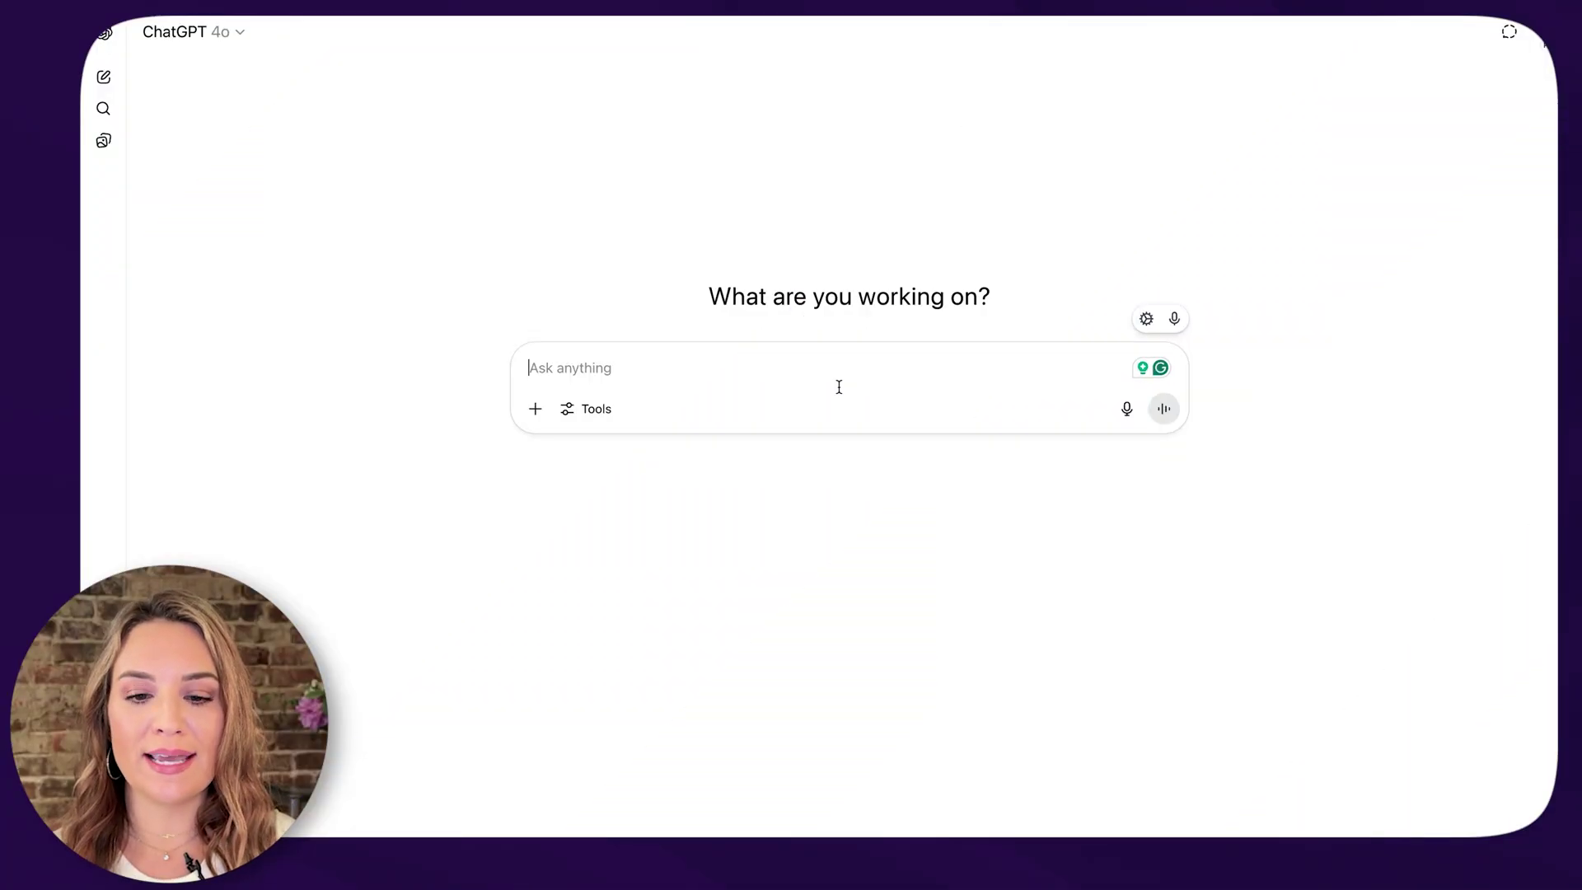
# Fill the priorities-and-challenges prompt with VP of sales, Carta and startups, and send it
pyautogui.write('"List the top 3 business priorities and recent challenges for a [Job Title] at a [Company Type], given current market trends in [Industry]."')
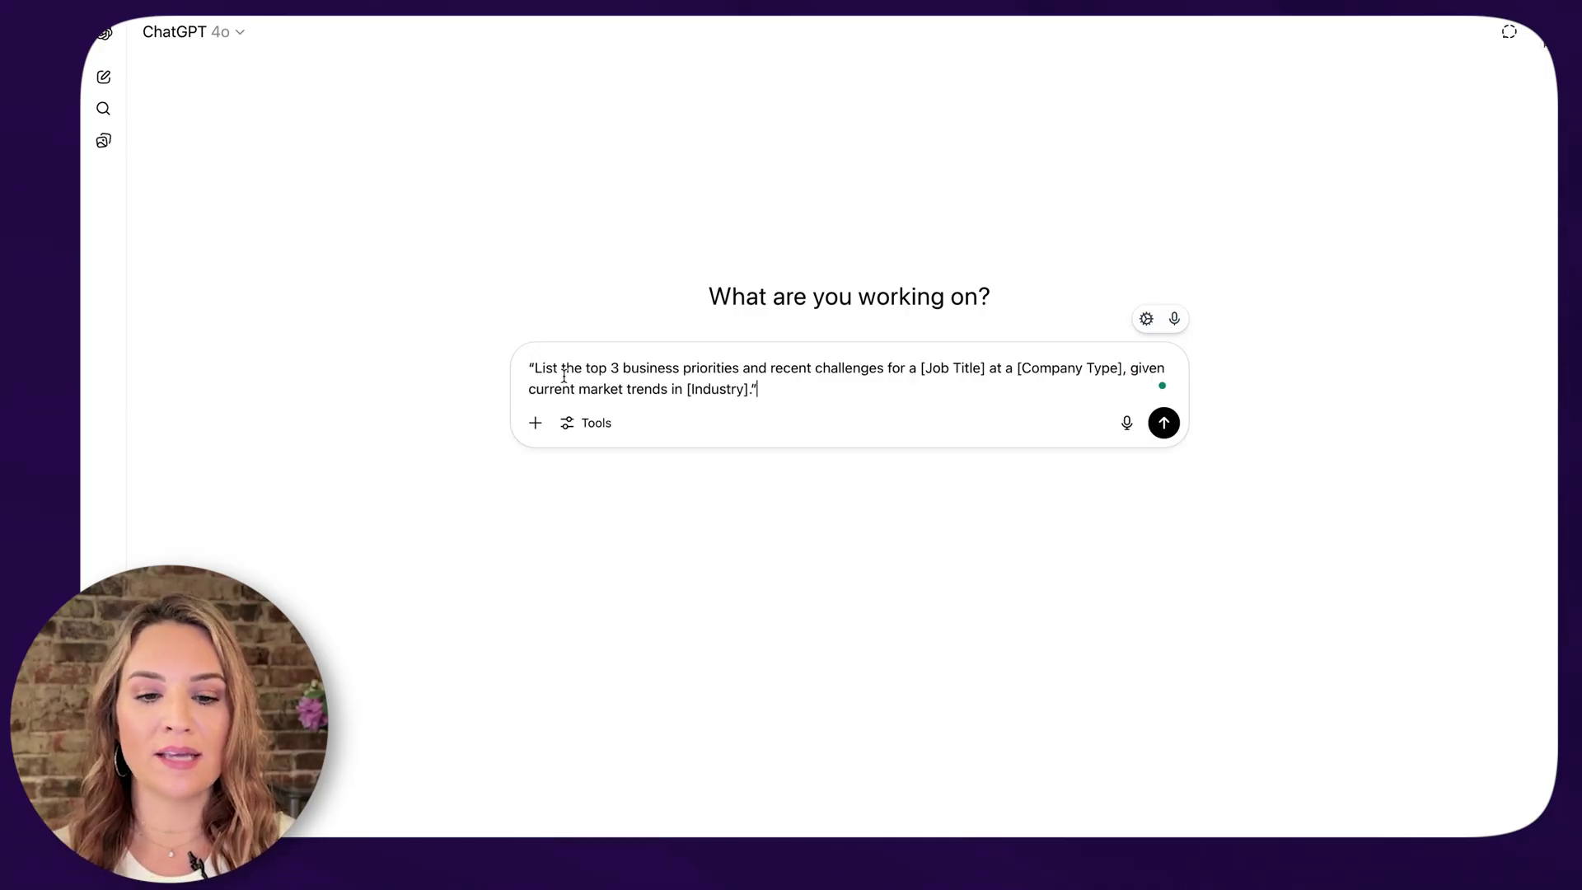
pyautogui.press('BackSpace')
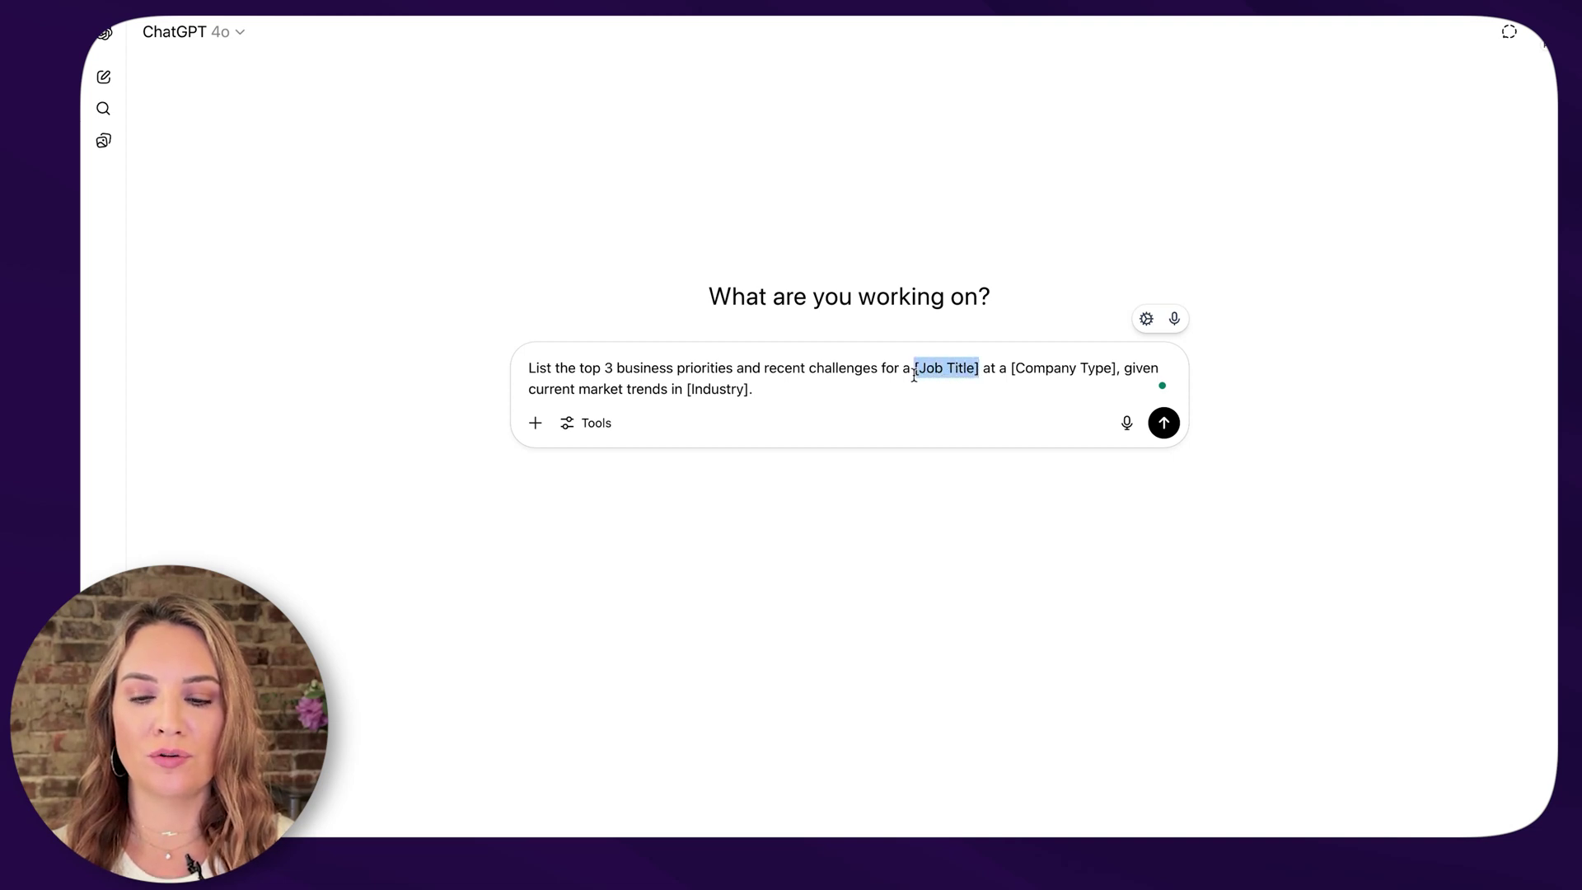
pyautogui.write('VP of sales')
pyautogui.moveTo(1121, 368); pyautogui.dragTo(1064, 368)
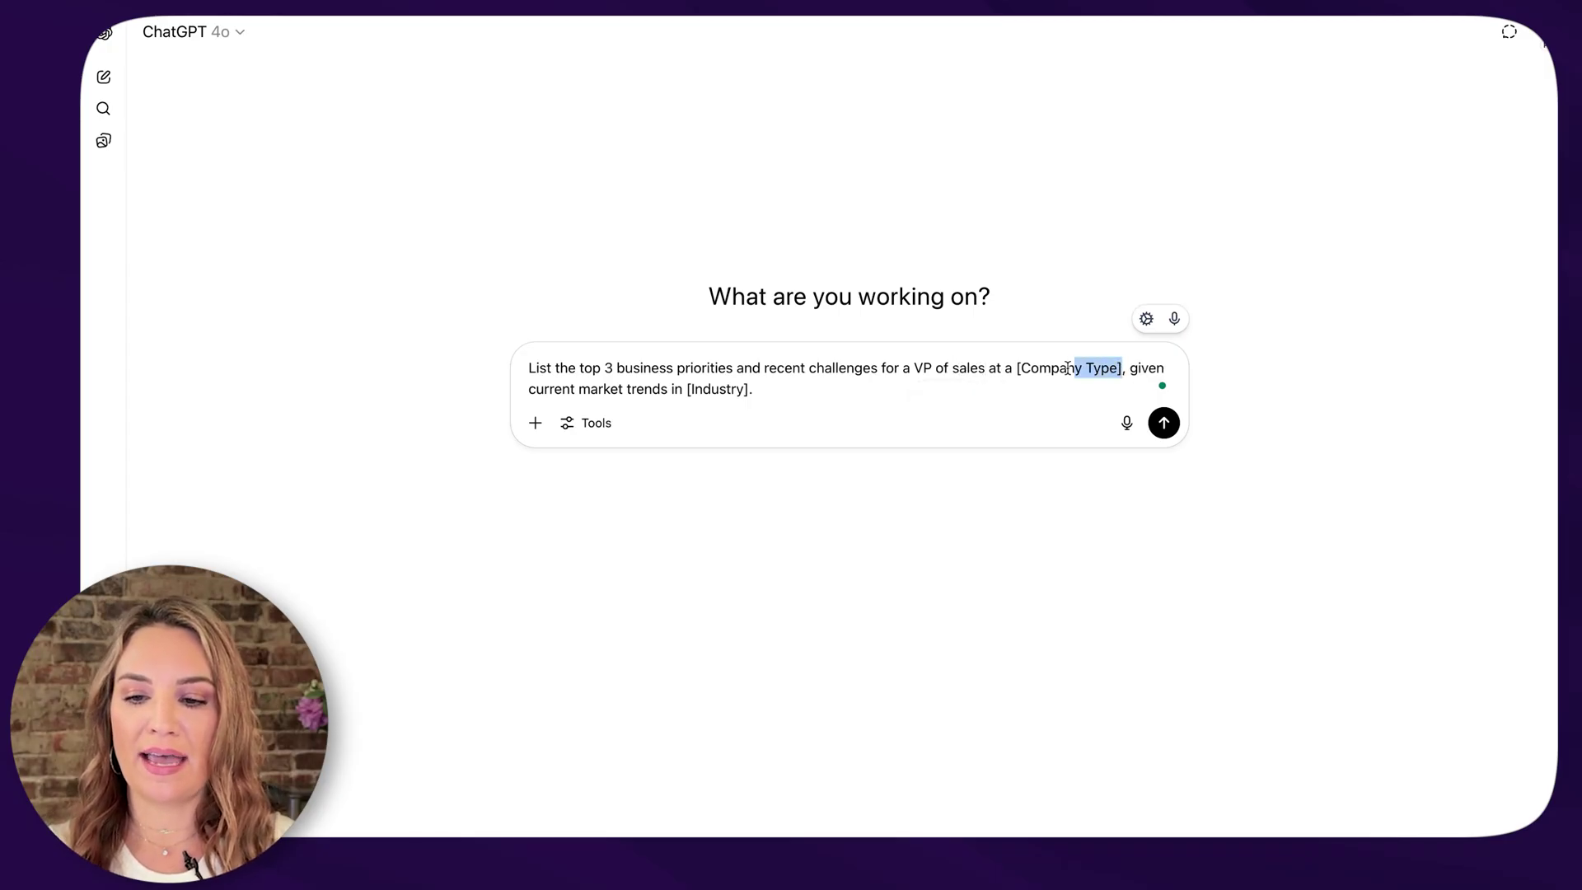
pyautogui.write('Carta')
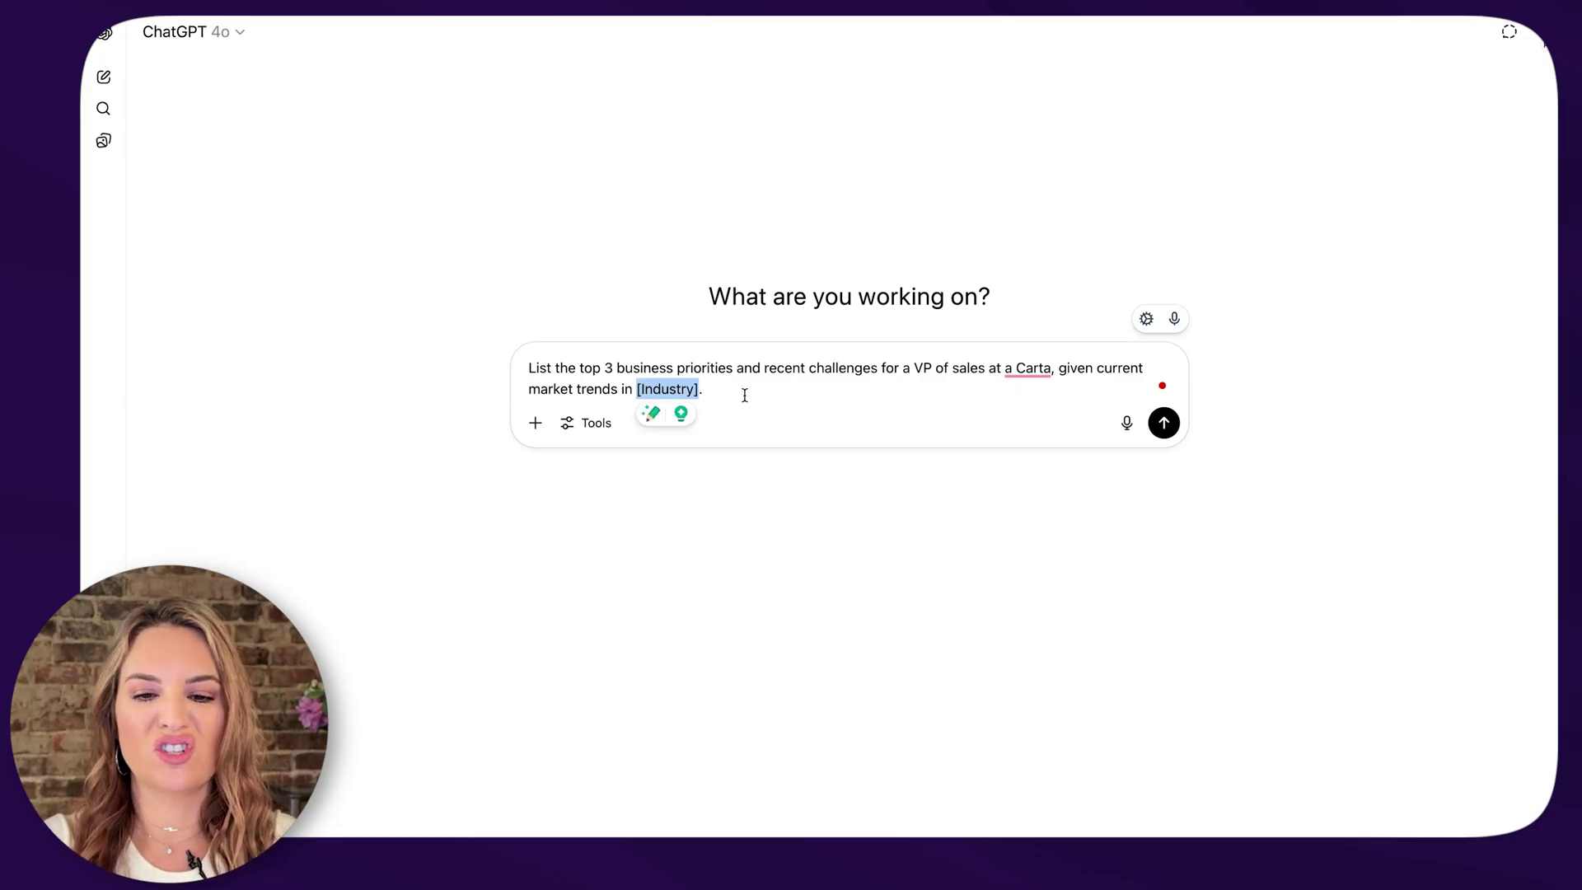
pyautogui.write('startups')
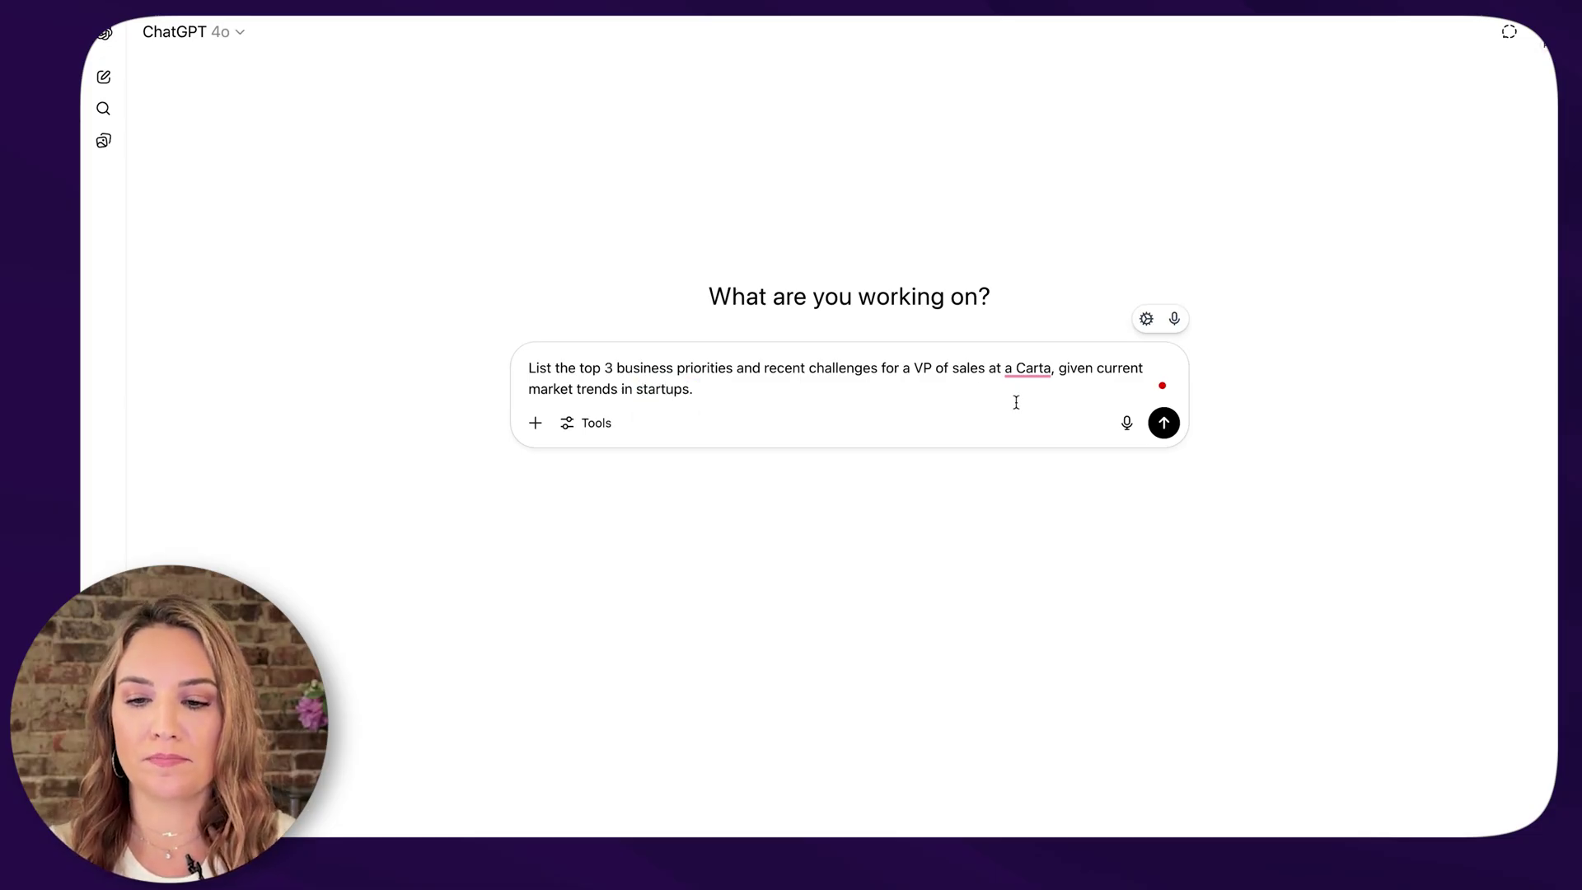
pyautogui.click(1163, 422)
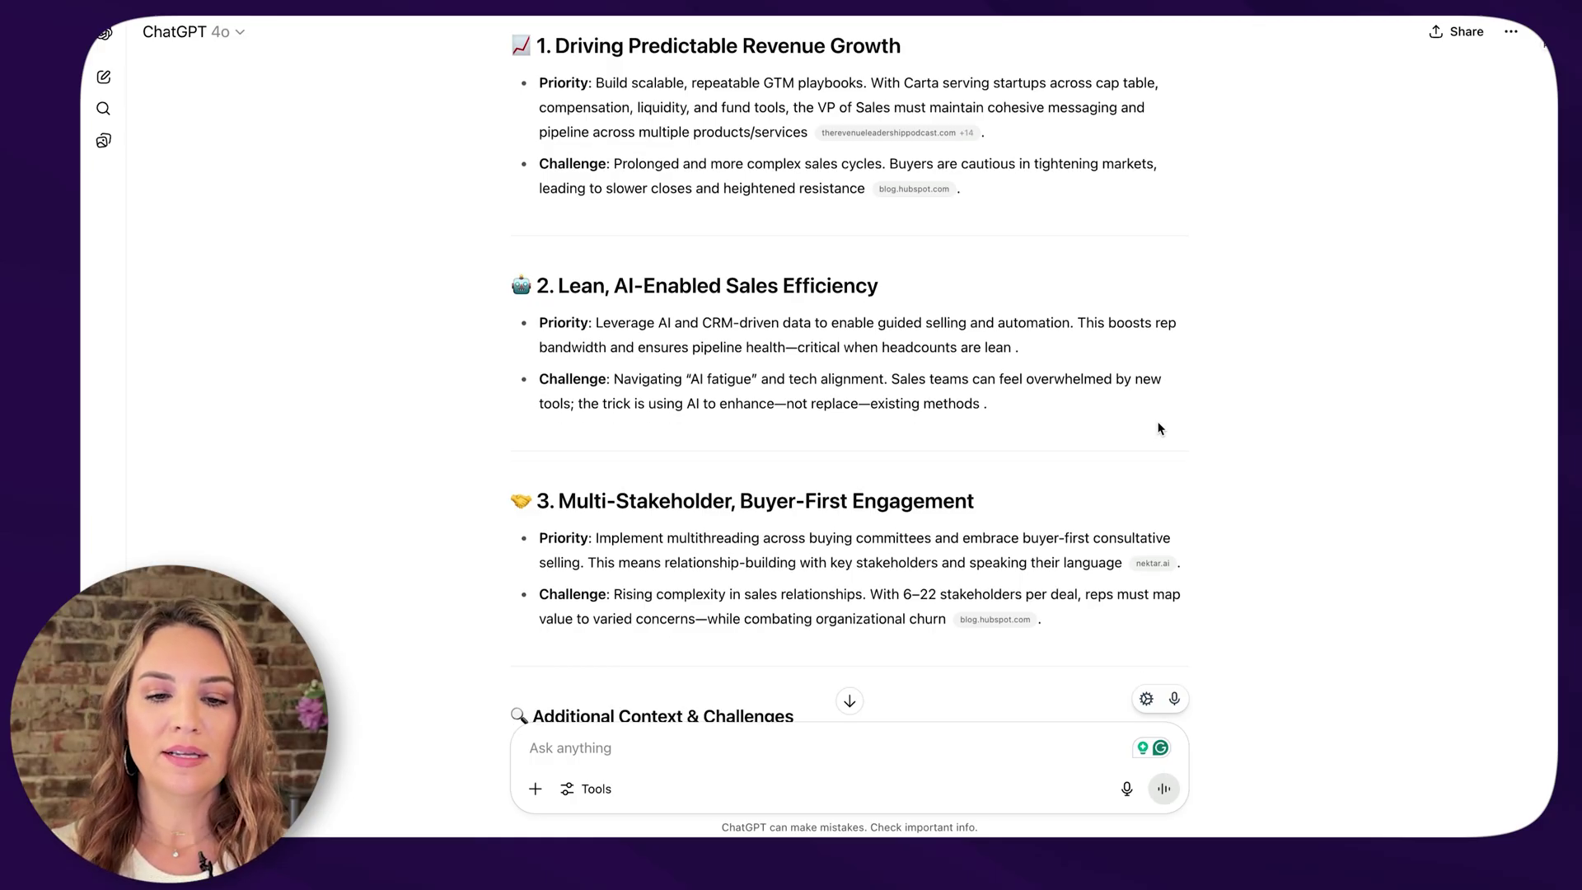
# Read down through the three priorities and extra challenges to the summary table and TL;DR
pyautogui.scroll(-1, 1154, 422)
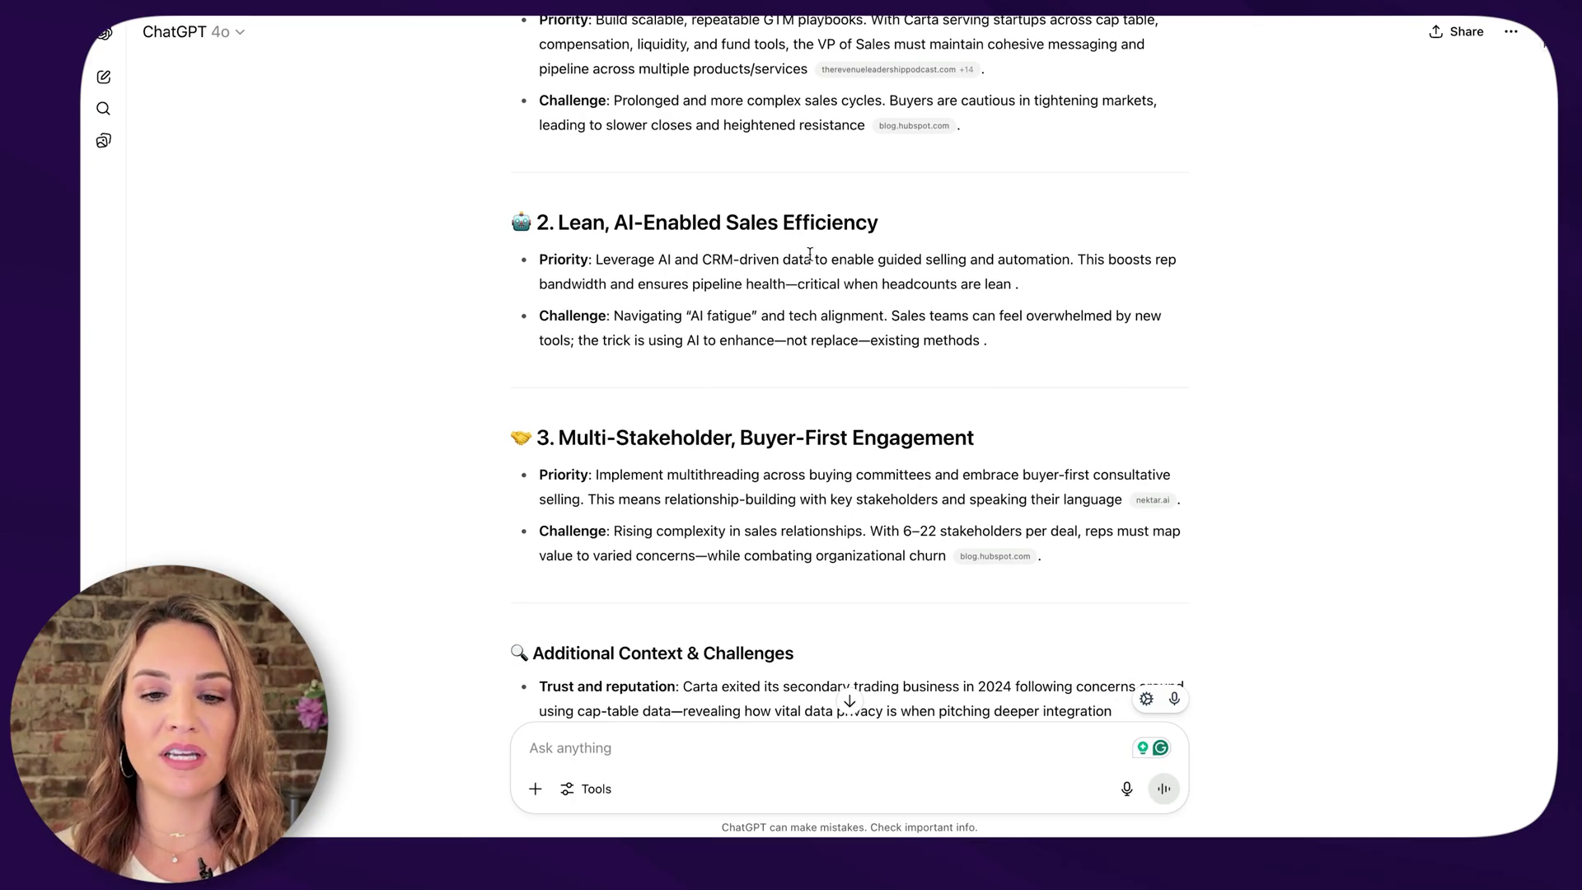
pyautogui.scroll(-5, 809, 254)
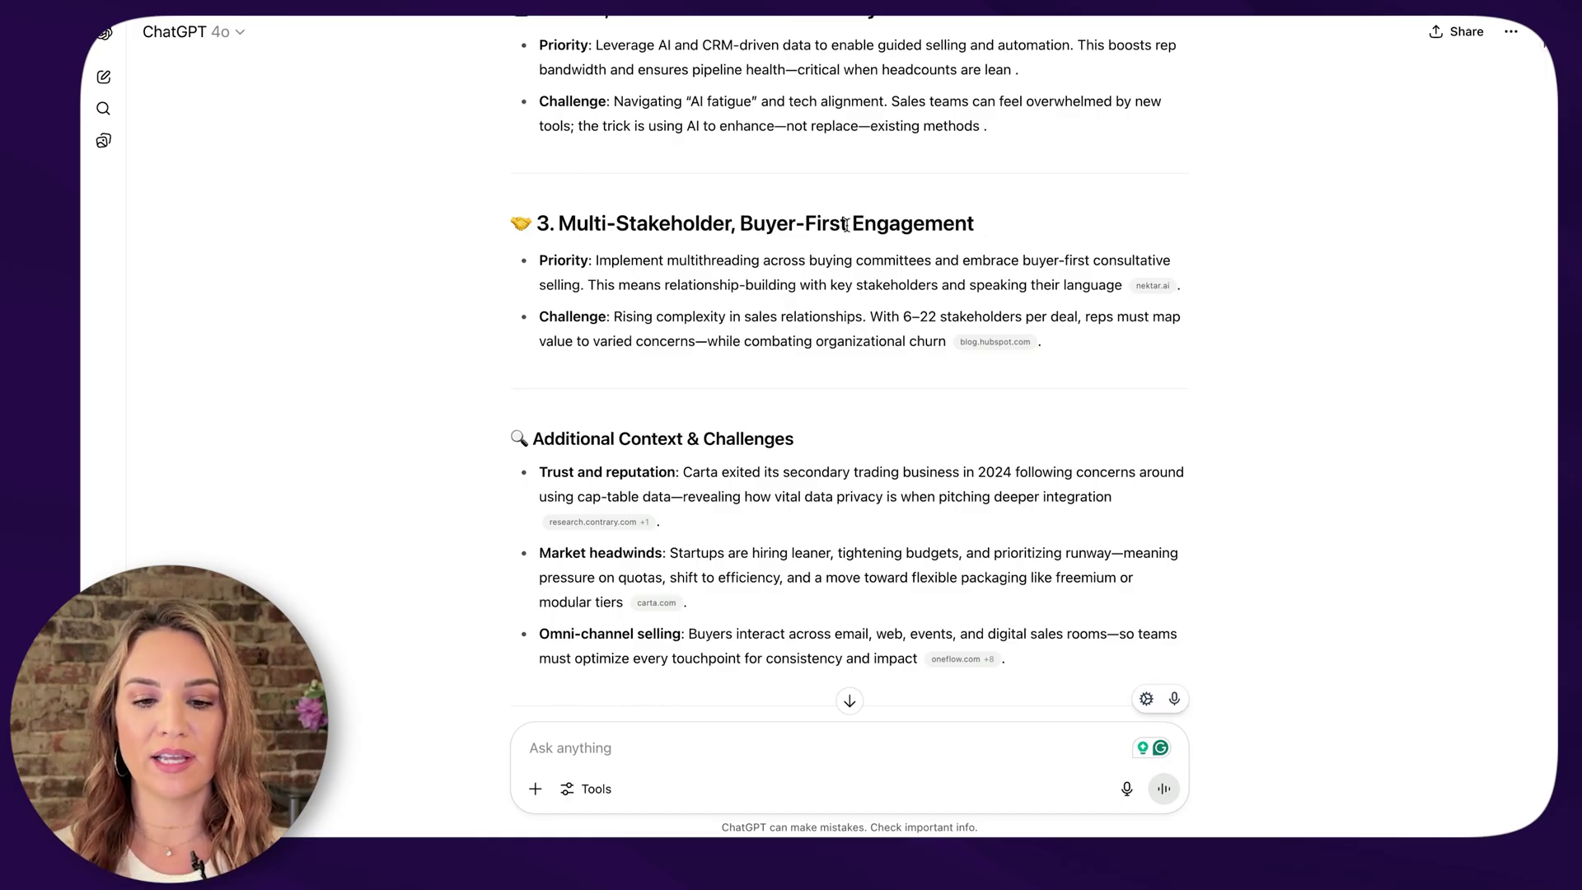
pyautogui.scroll(-5, 861, 328)
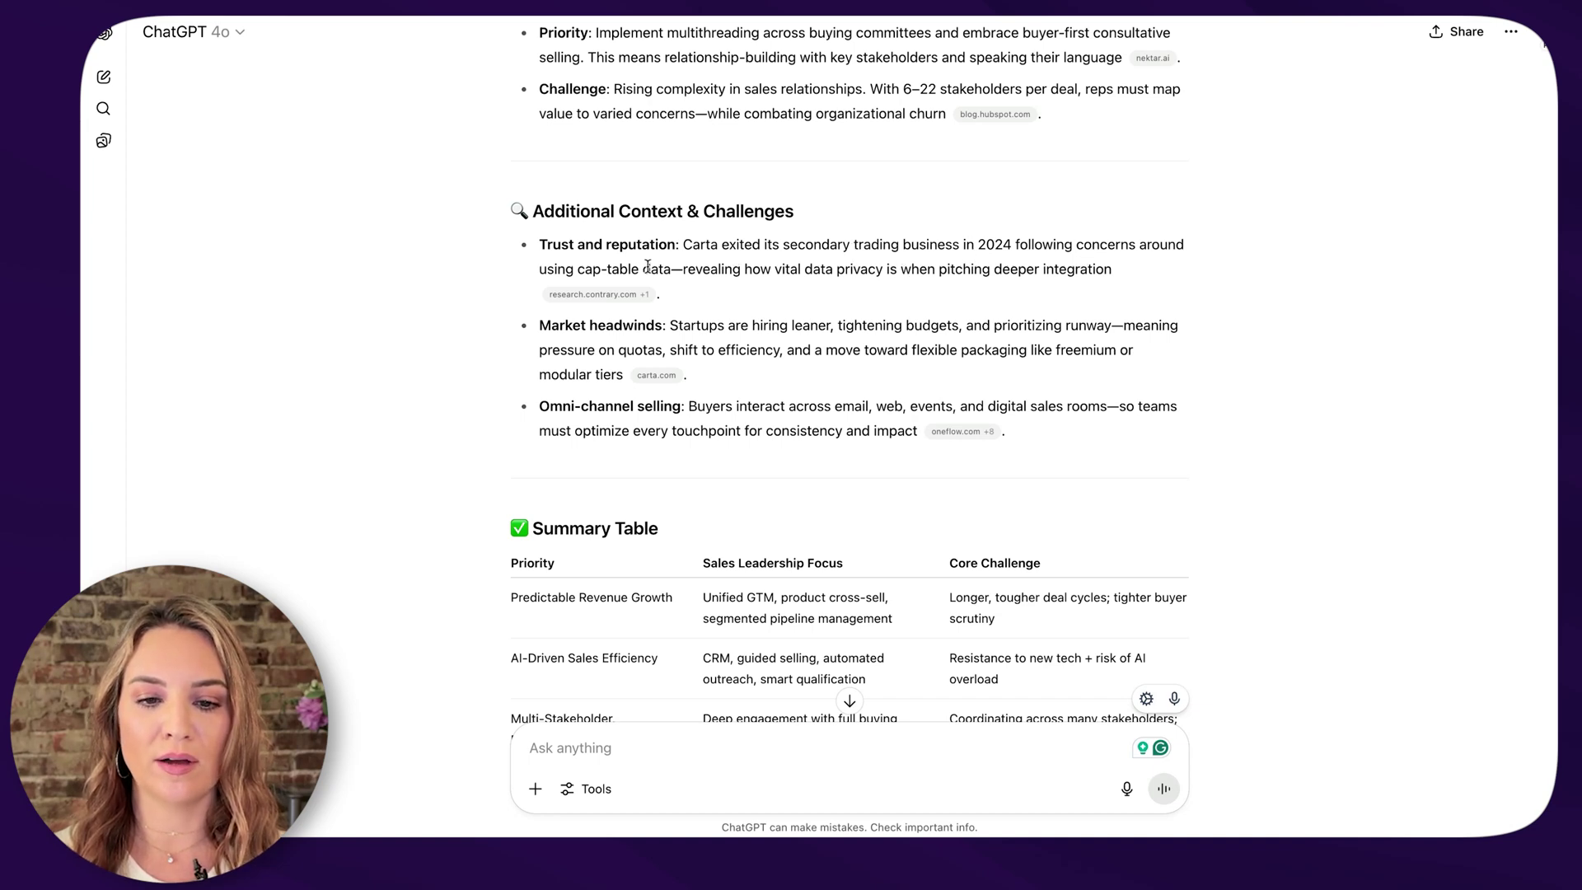
pyautogui.scroll(-2, 826, 264)
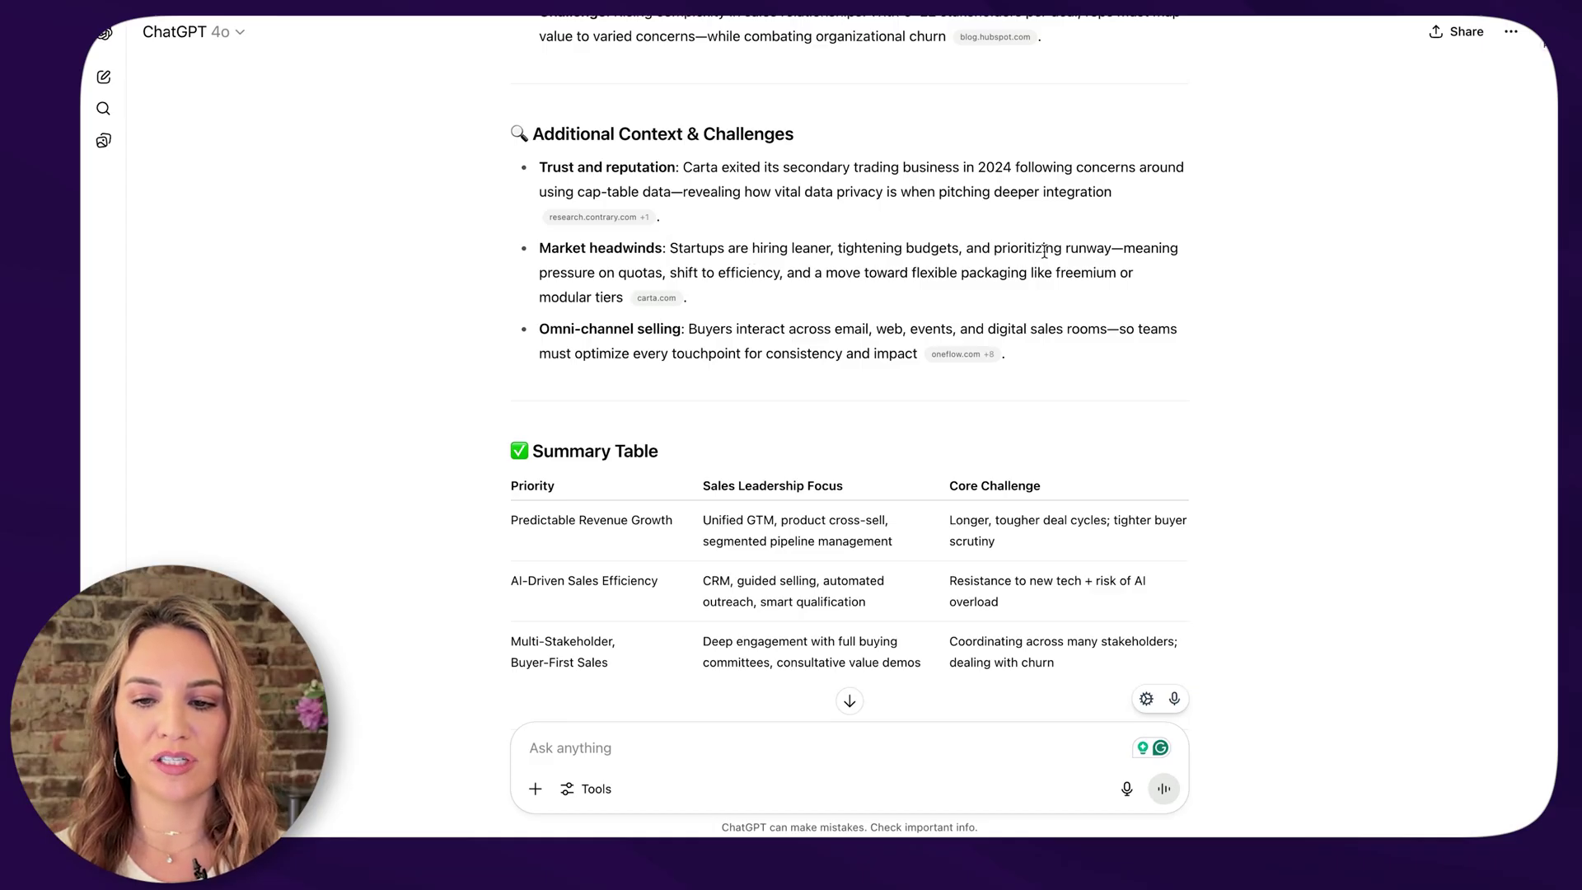
pyautogui.scroll(-1, 708, 271)
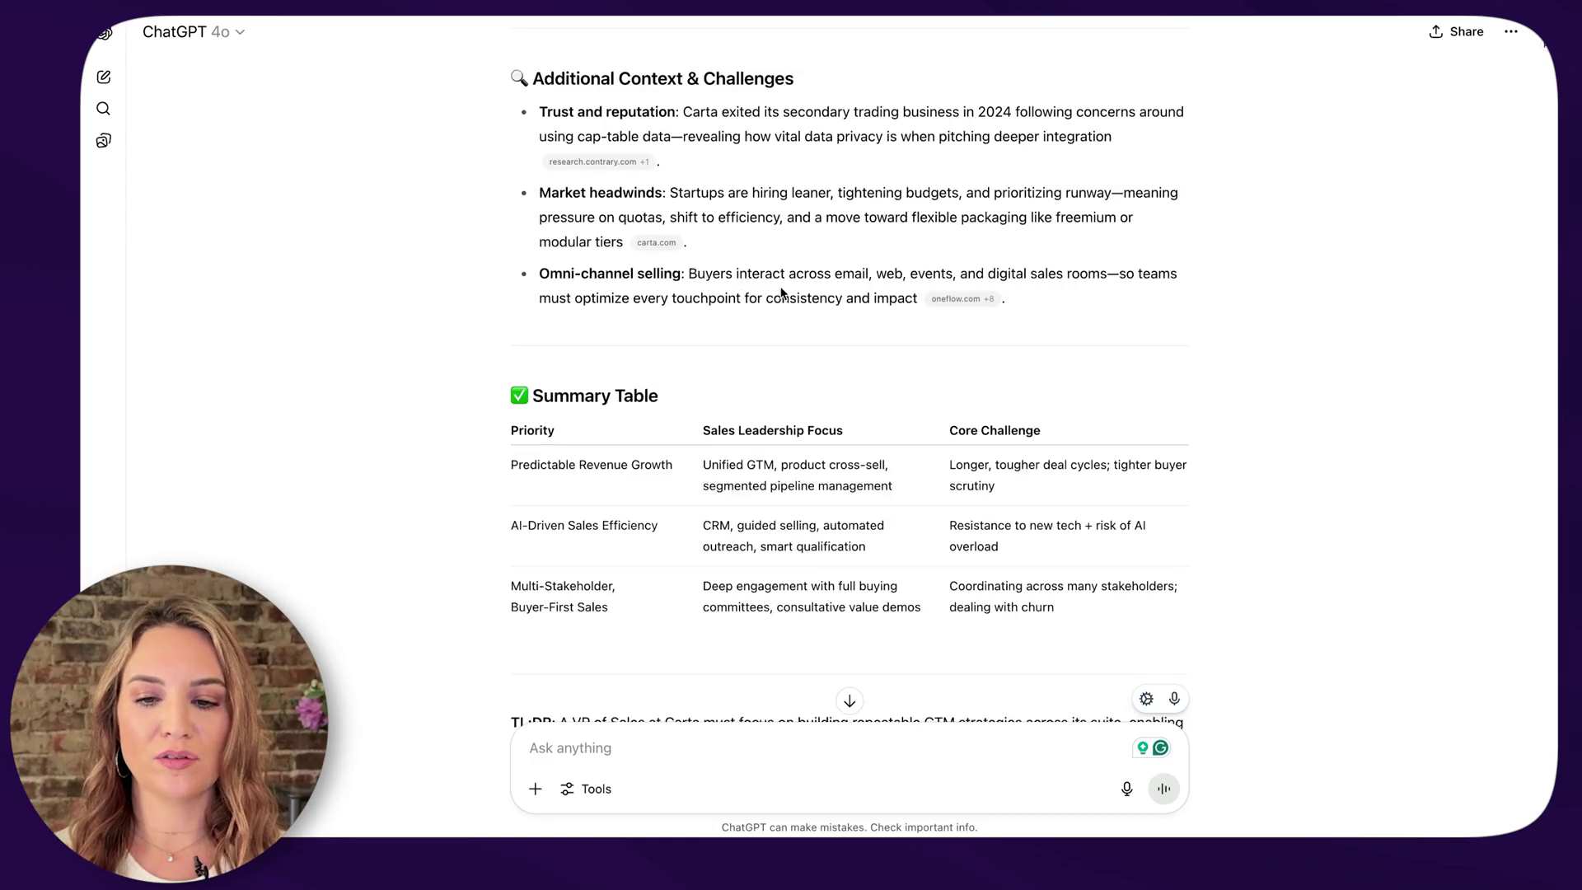
pyautogui.scroll(-4, 707, 352)
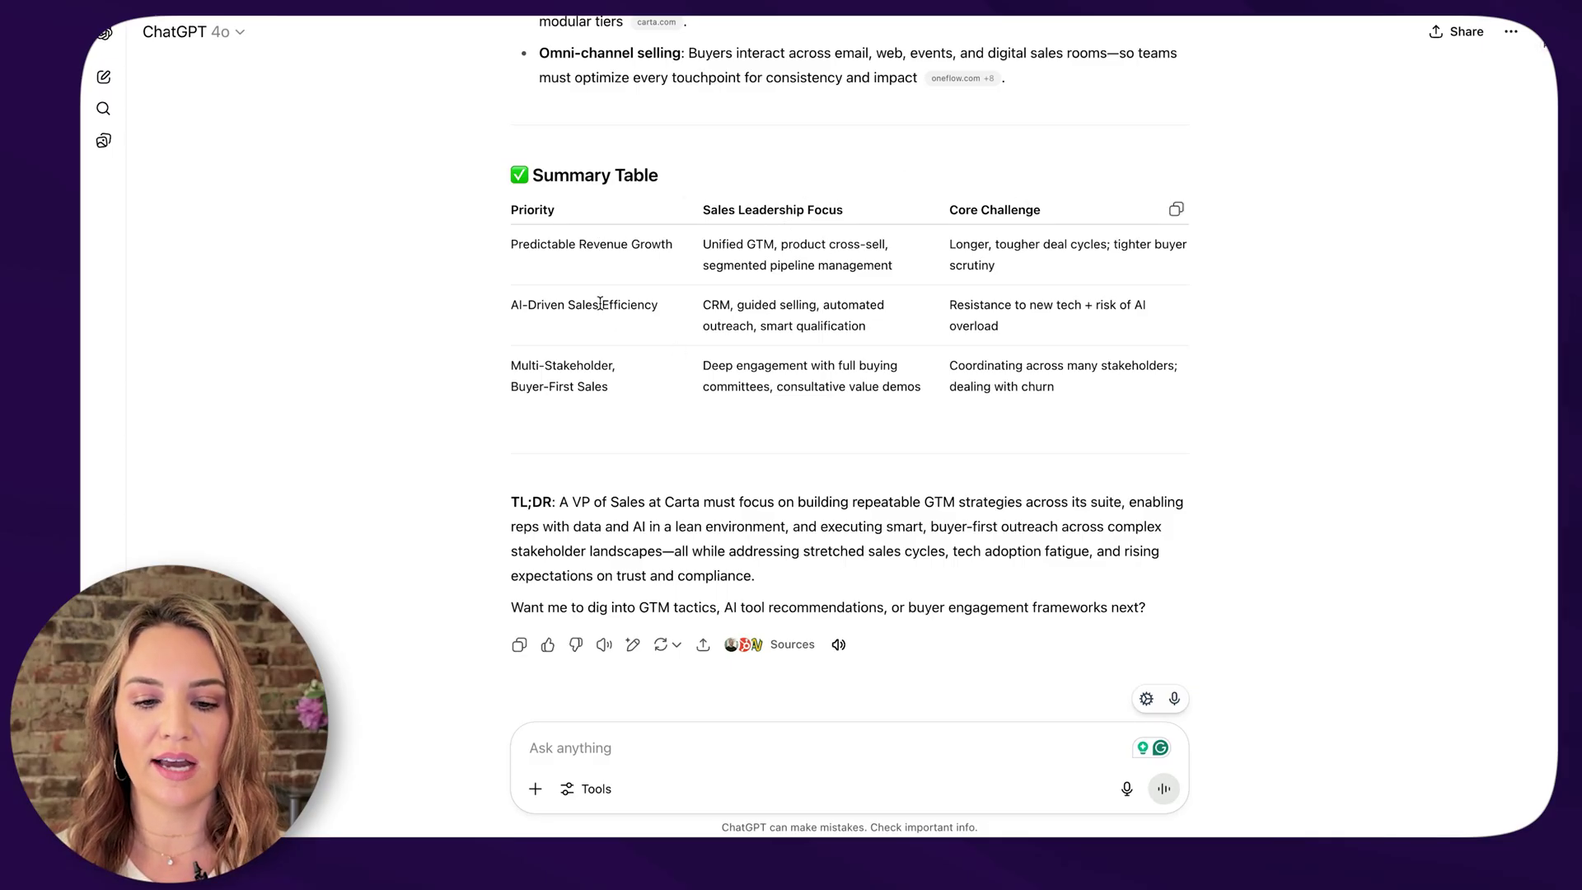
pyautogui.scroll(-1, 600, 304)
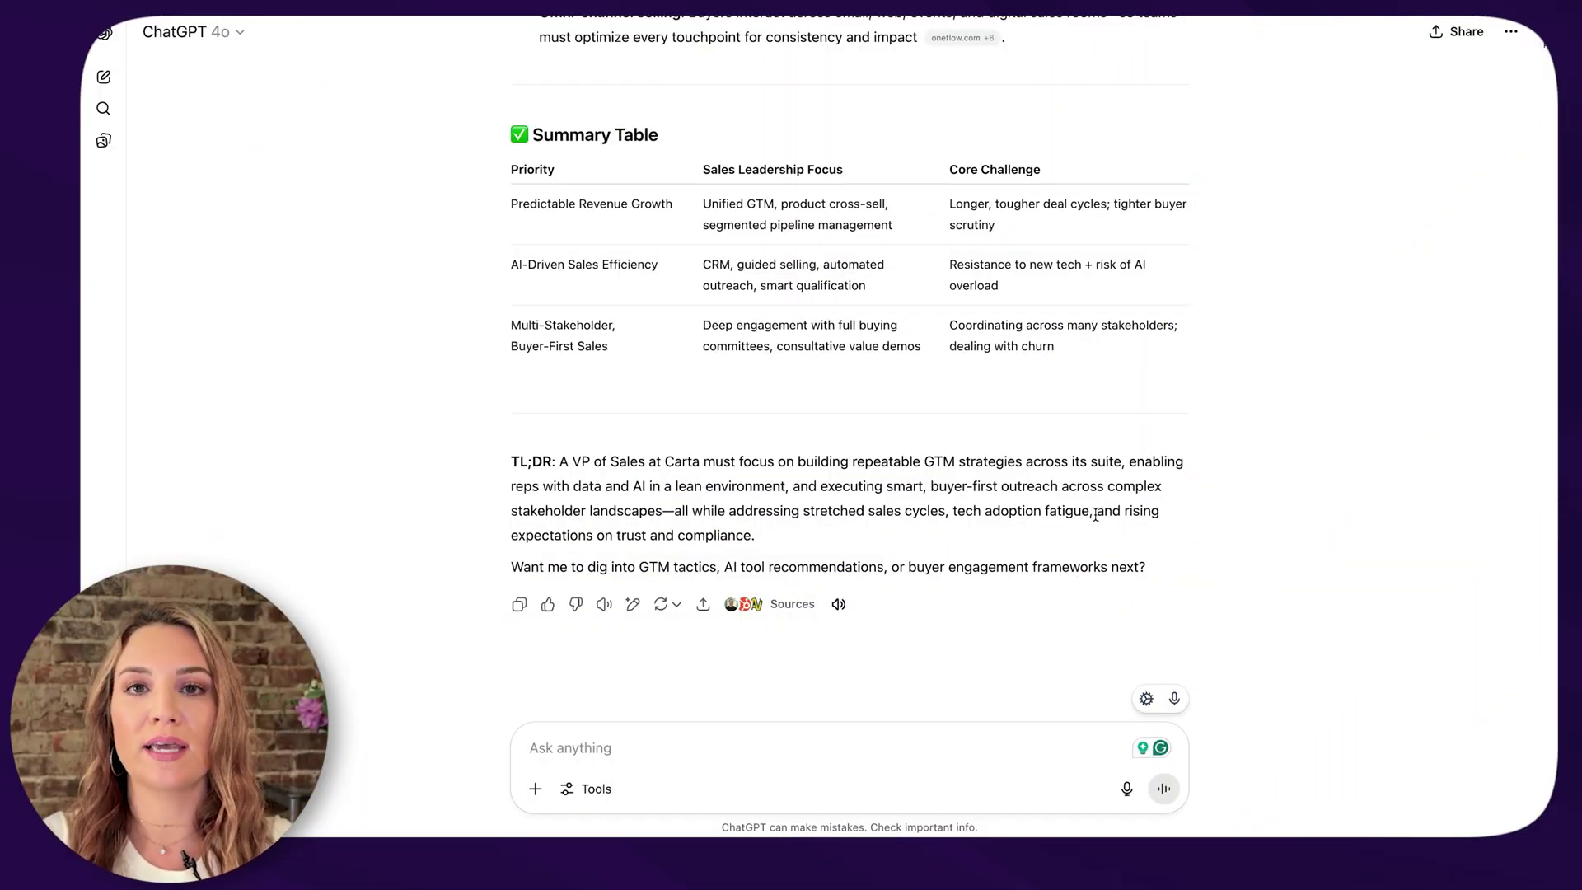
# Send a 'great.' message introducing the LinkedIn training agency Luminetics.io and asking ChatGPT to stand by for messaging
pyautogui.write('I am ')
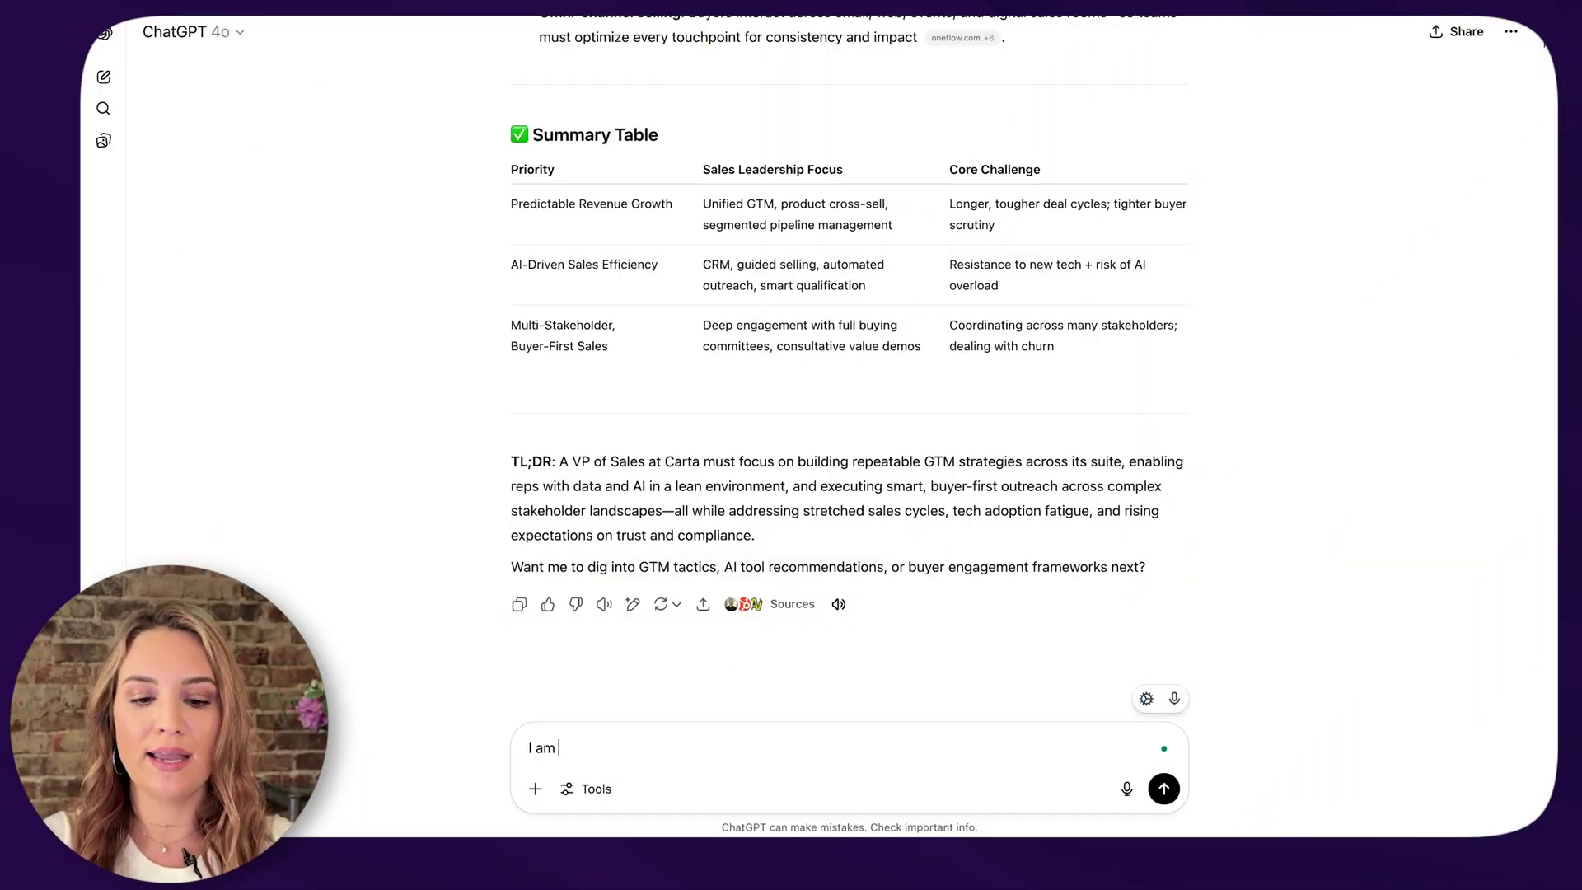
pyautogui.write('a founder of a linkedin trianing a')
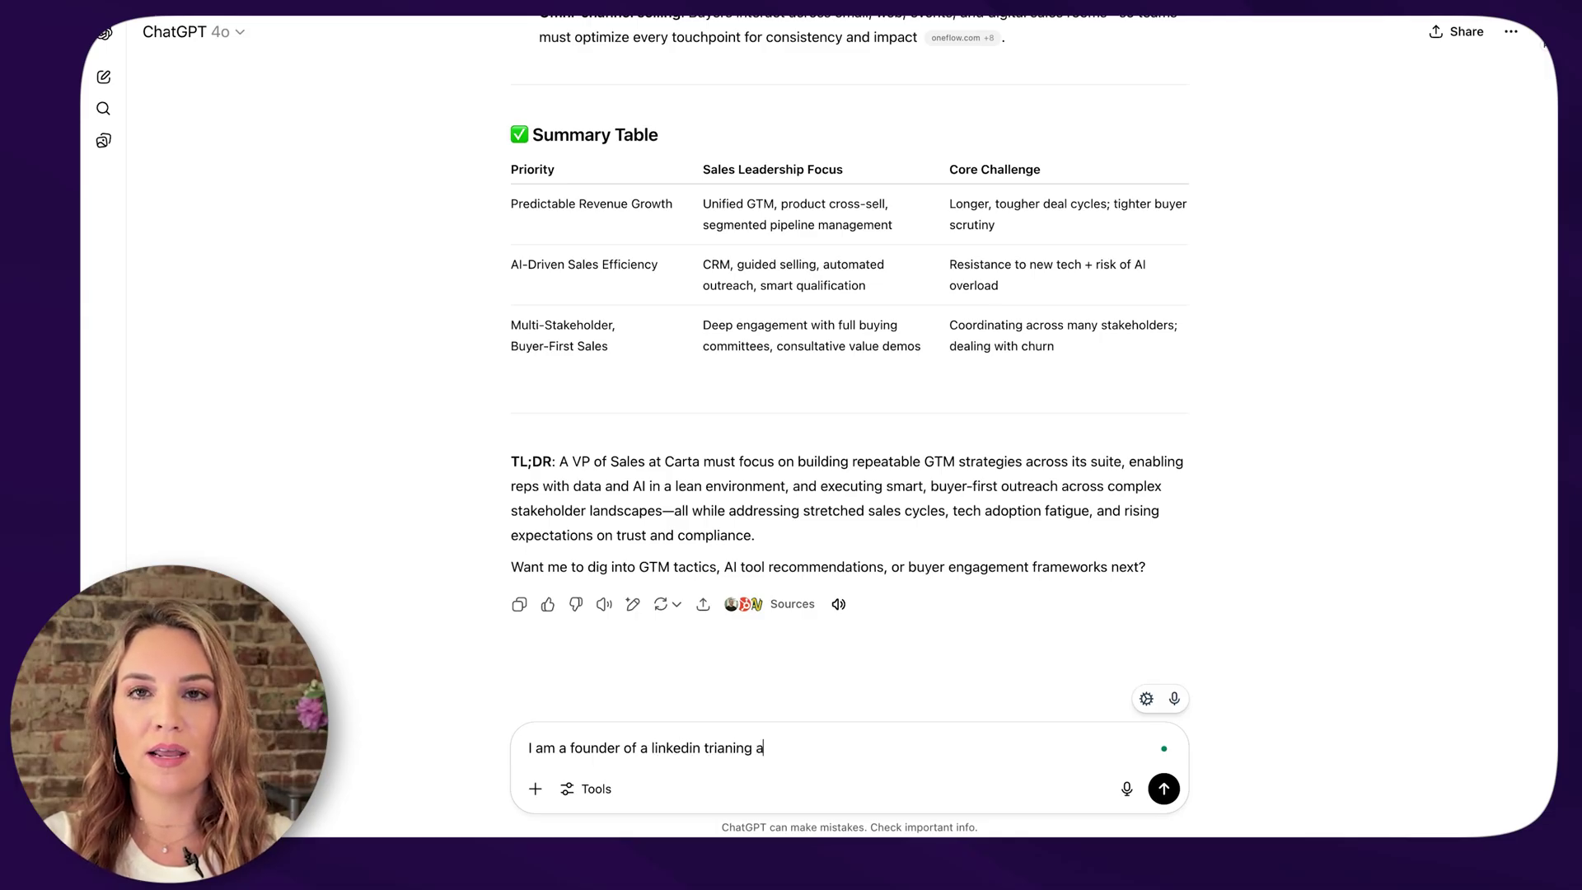
pyautogui.write('gency, Lumineit')
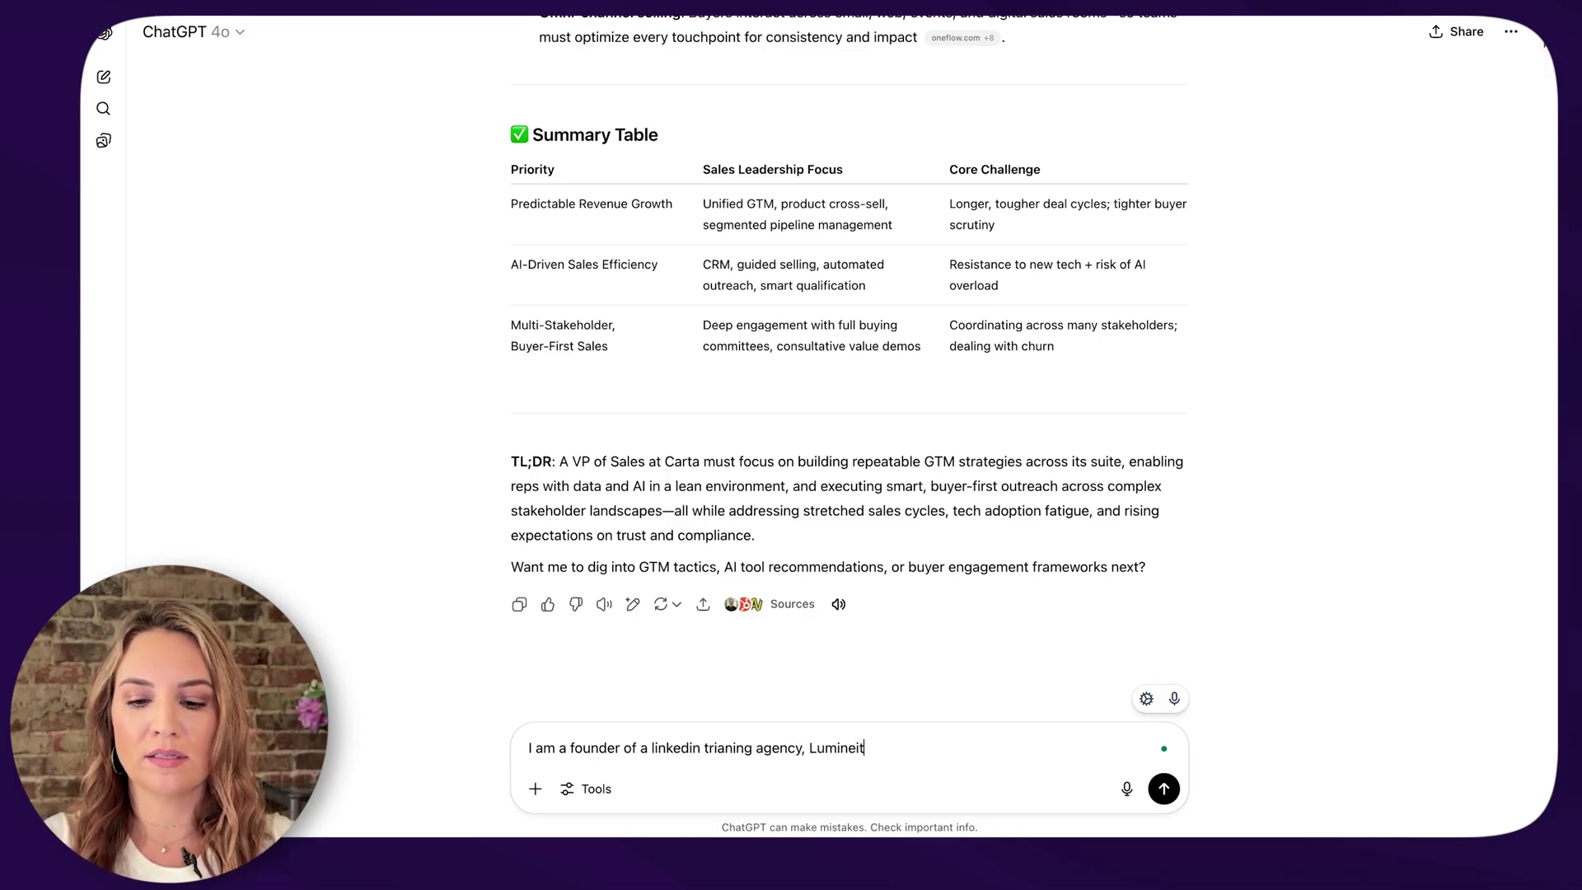
pyautogui.press('BackSpace')
pyautogui.press('BackSpace')
pyautogui.write('tics.io . ')
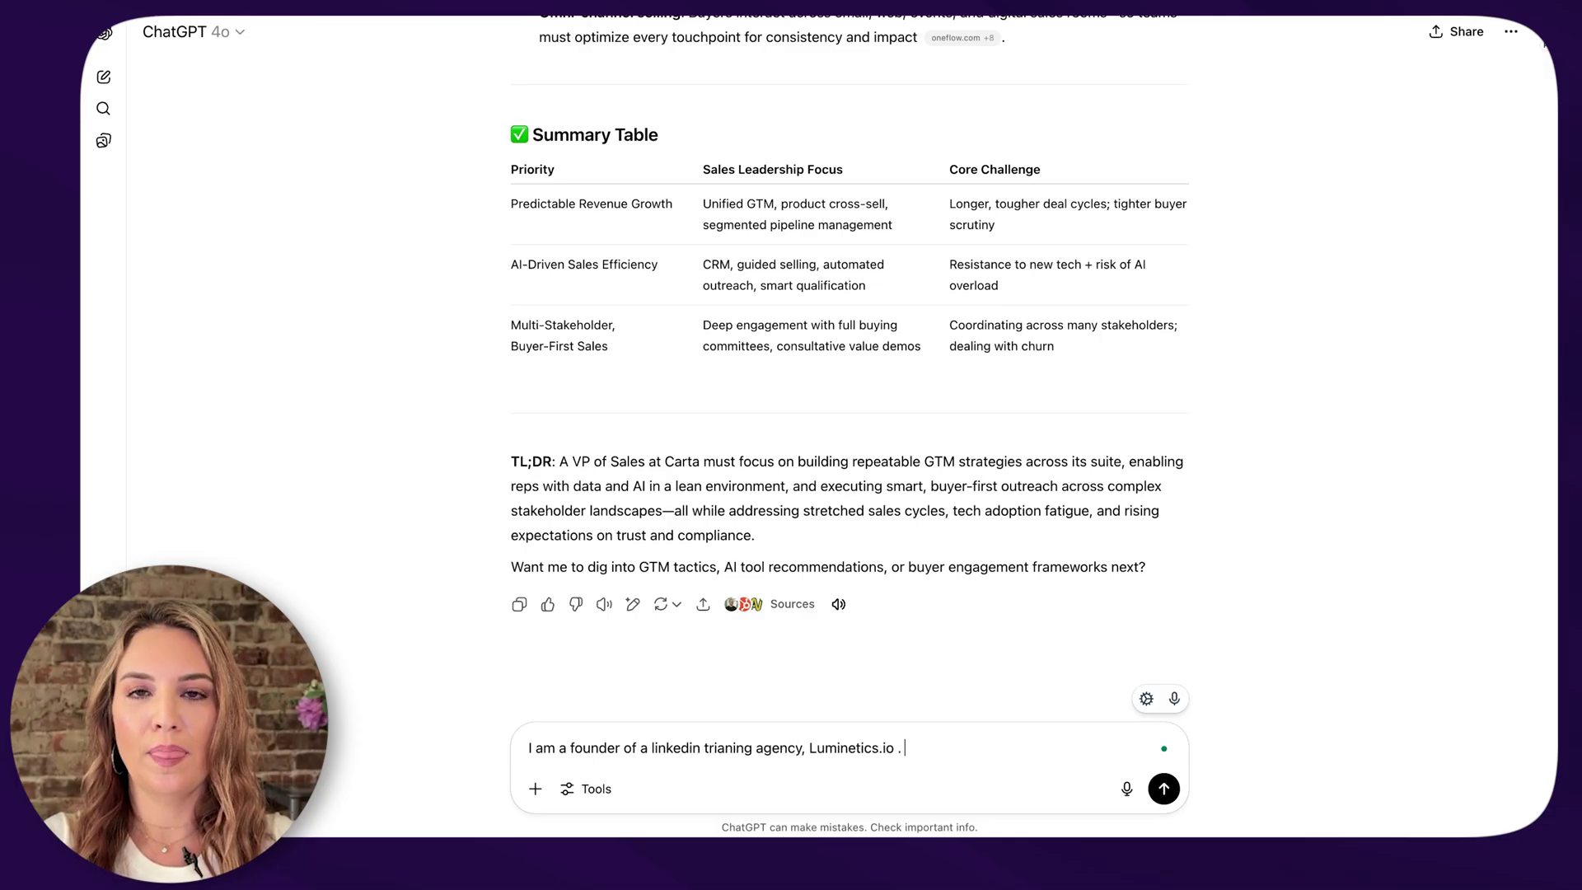
pyautogui.write('i will have you help')
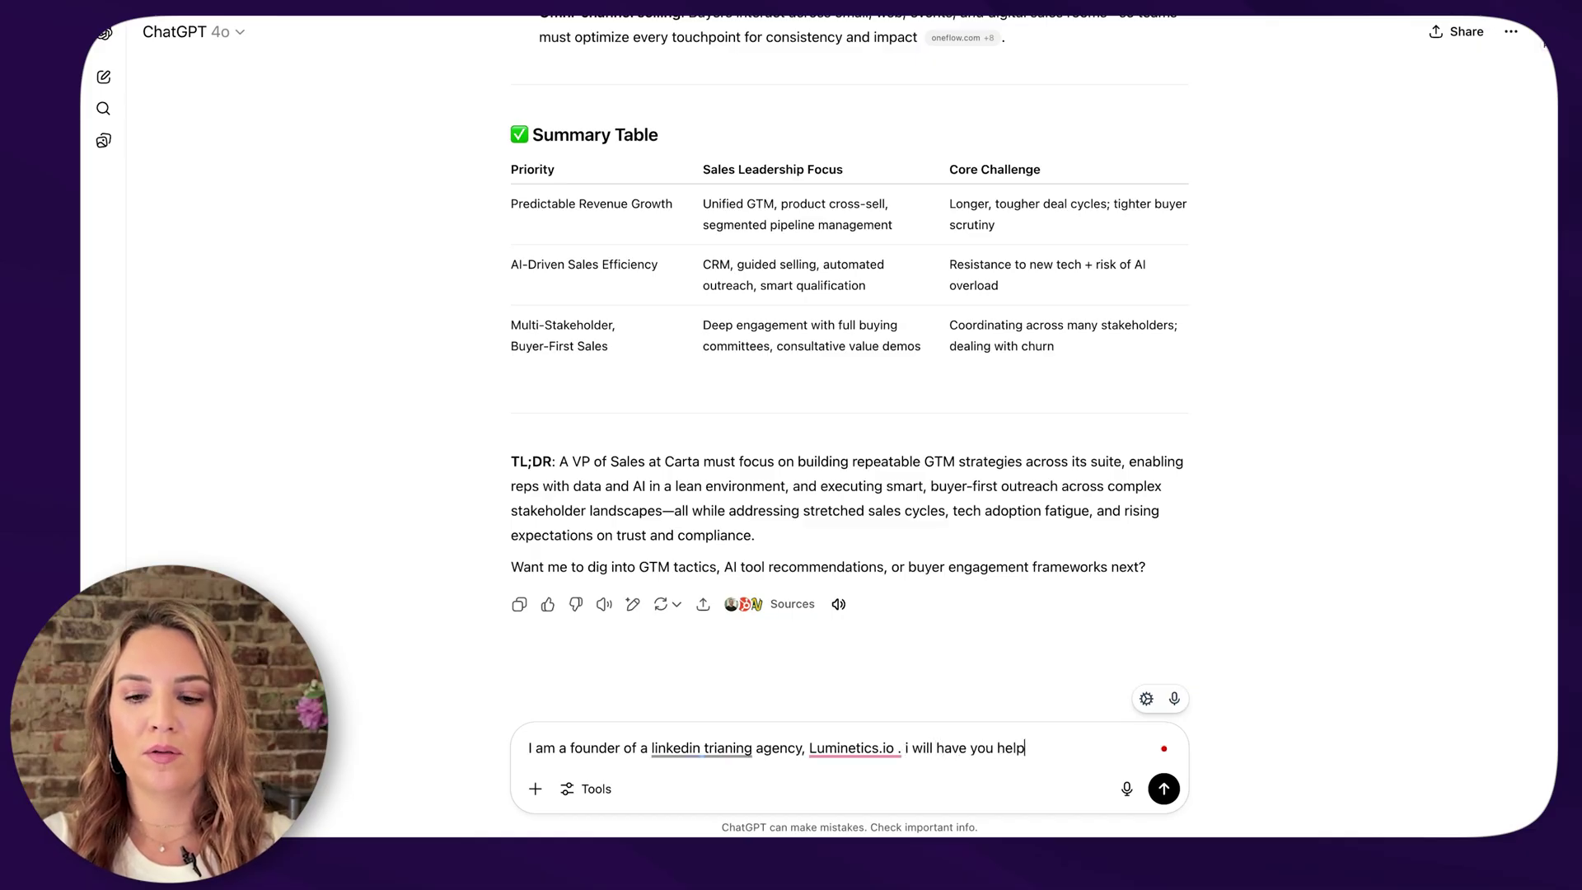
pyautogui.write(' me with messgign for this. ')
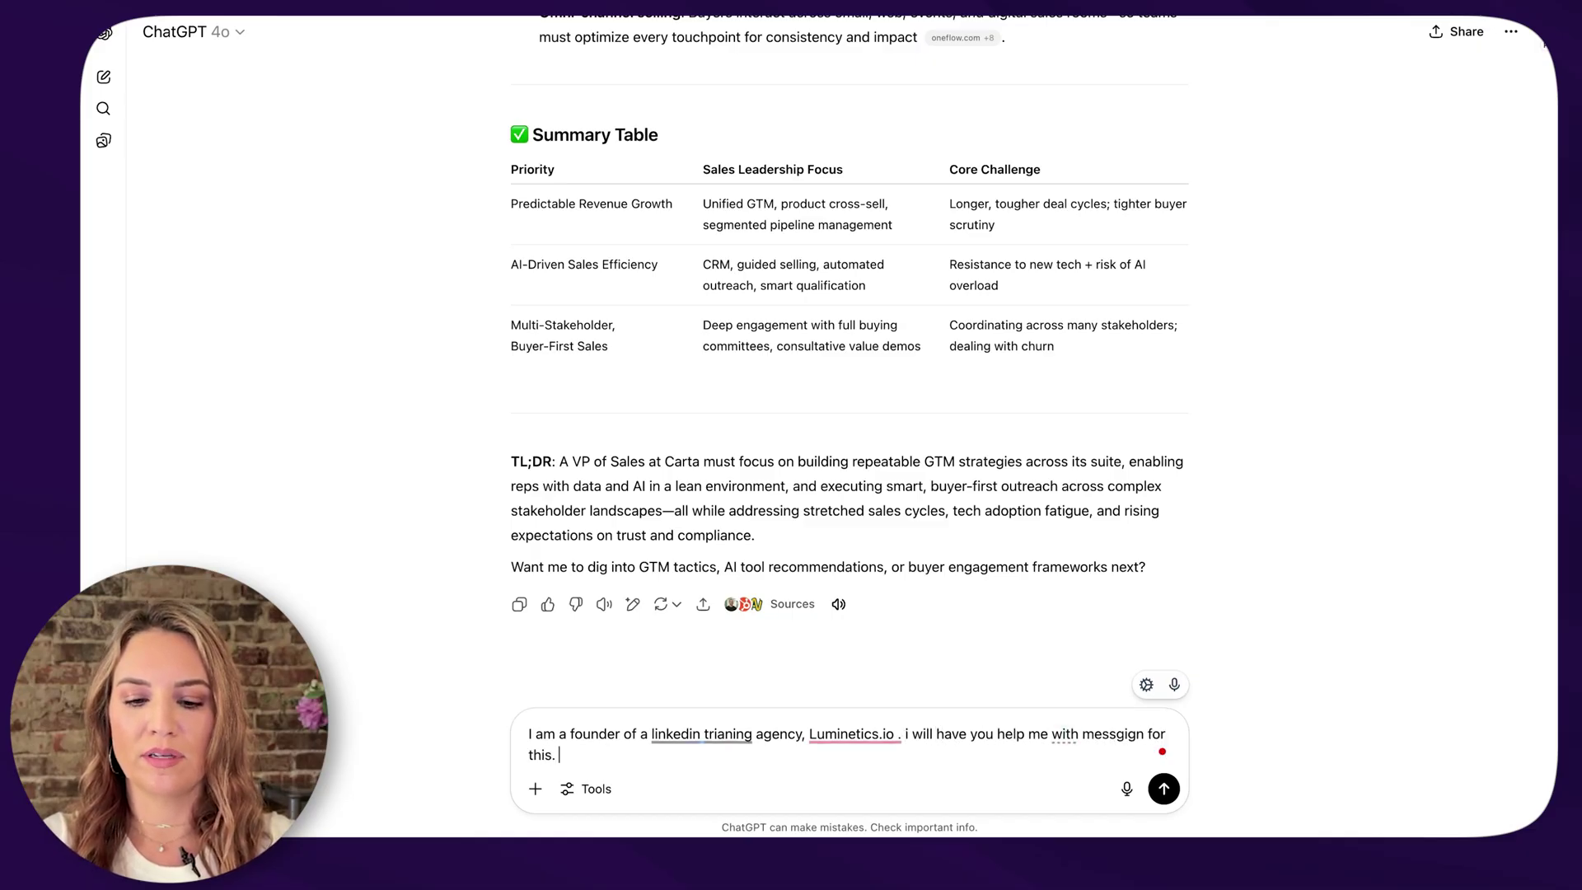
pyautogui.write('please stand by for t')
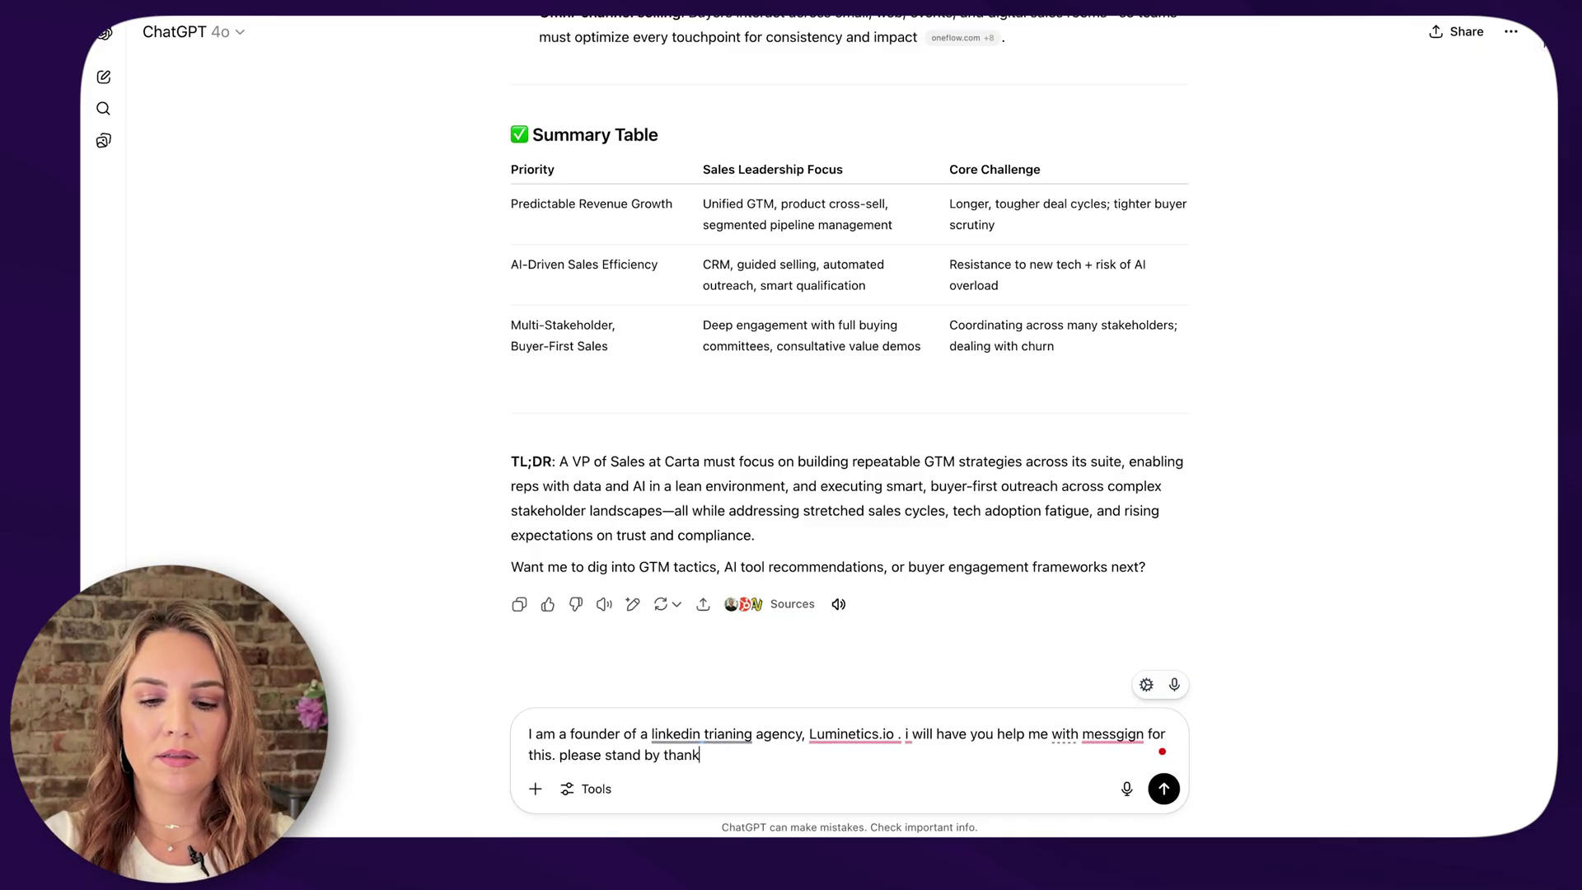
pyautogui.press('BackSpace')
pyautogui.press('BackSpace')
pyautogui.press('BackSpace')
pyautogui.press('BackSpace')
pyautogui.press('BackSpace')
pyautogui.press('BackSpace')
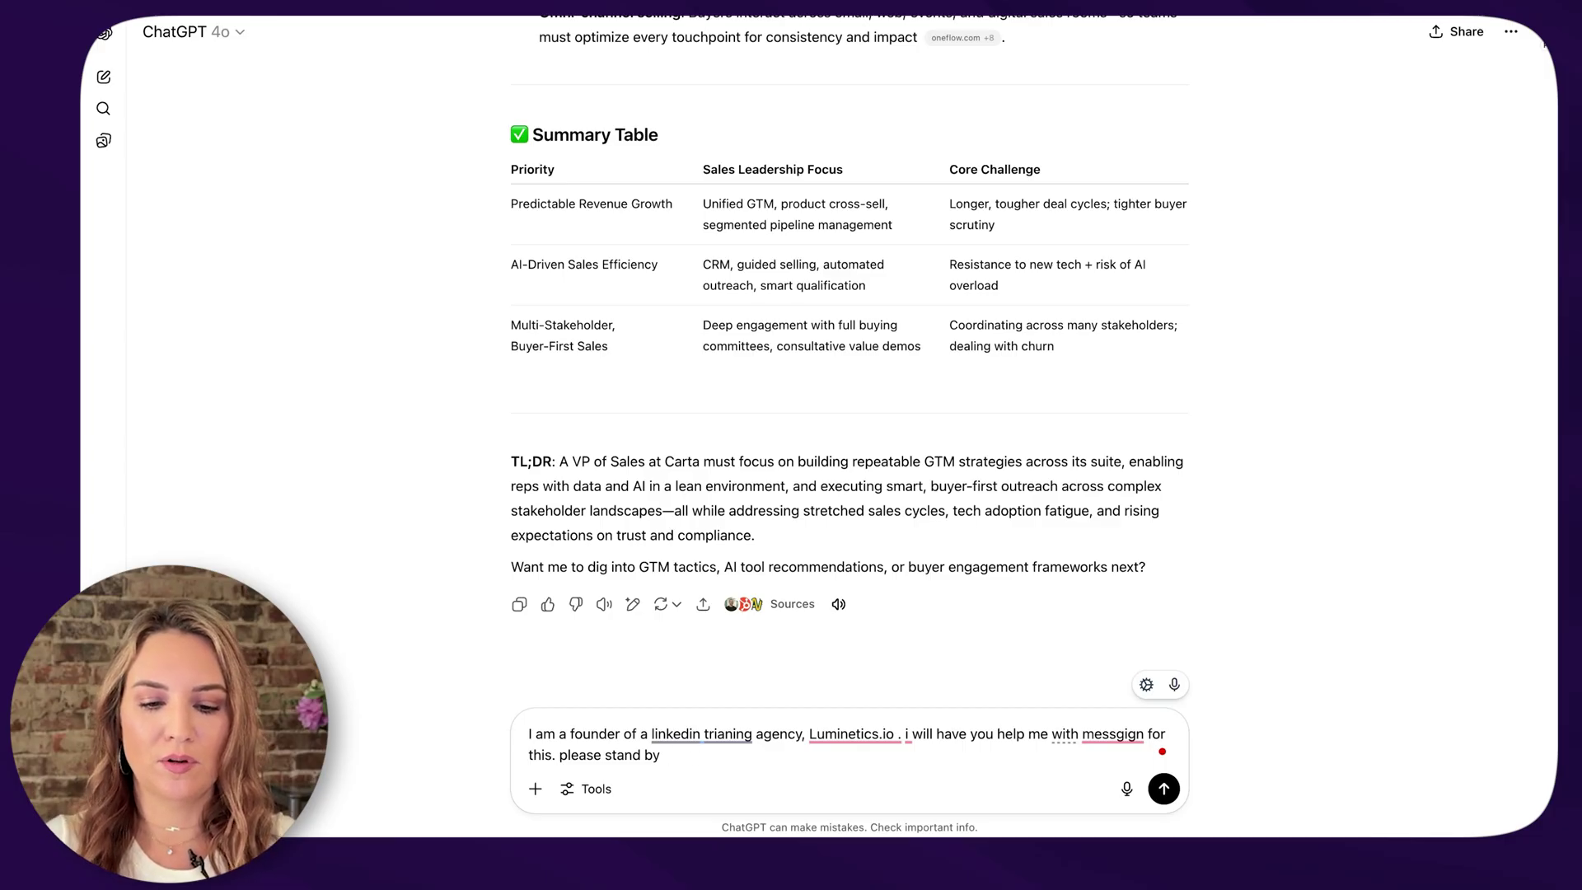
pyautogui.click(530, 732)
pyautogui.write('great.')
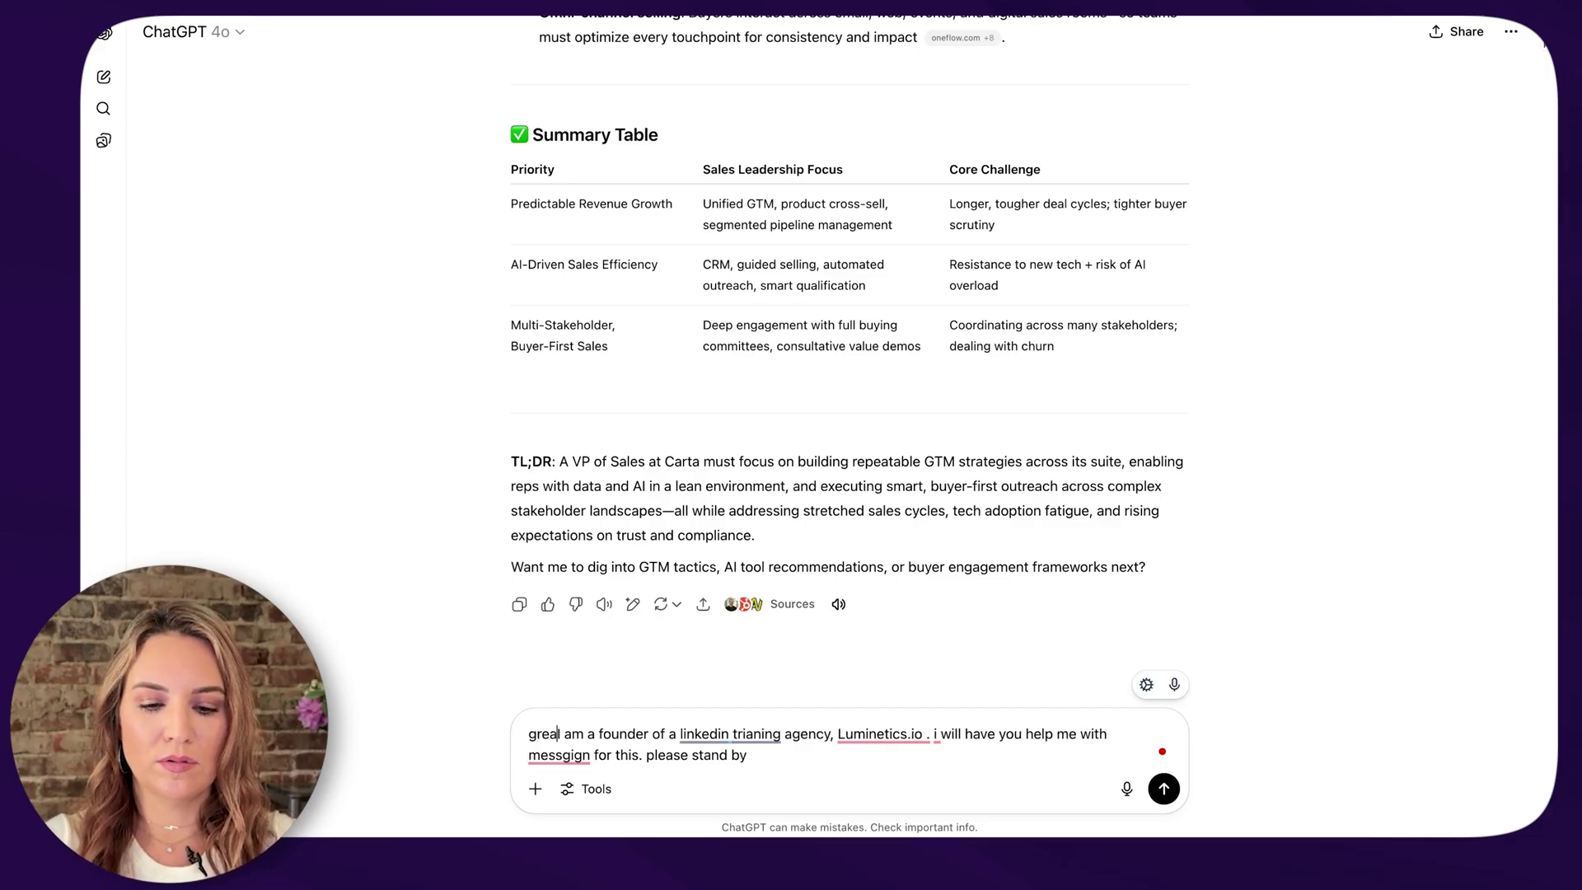
pyautogui.click(809, 755)
pyautogui.press('Return')
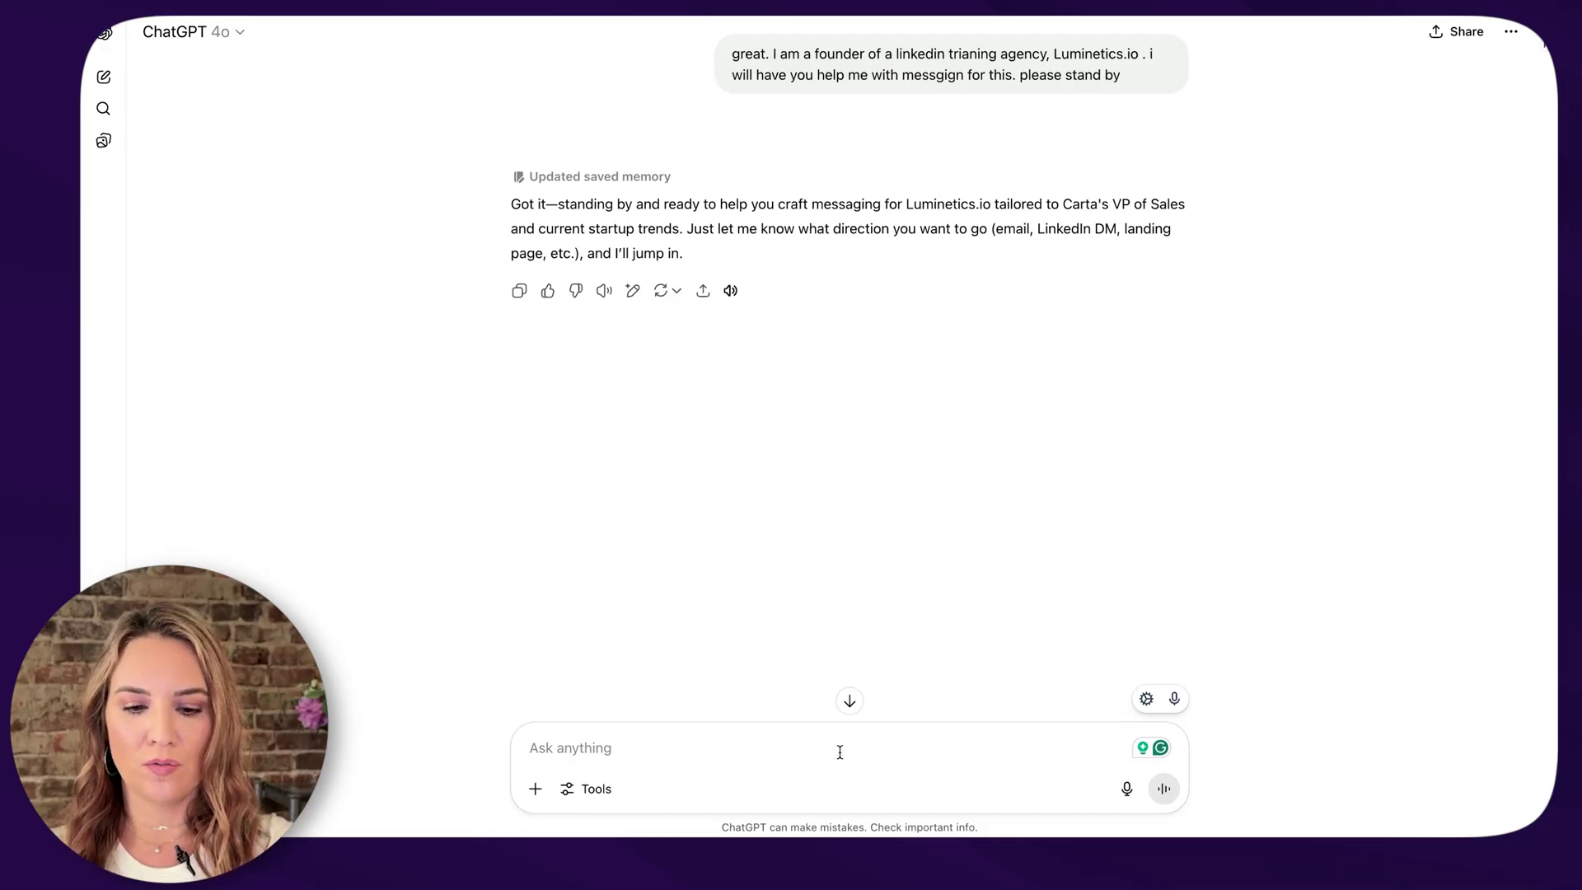
# Put 'please follow this template. keep it really short and to the point.' before the pasted outreach template
pyautogui.write('Hey name, personalized statement + trigger + how your solution can help + question"')
pyautogui.click(532, 750)
pyautogui.write('p')
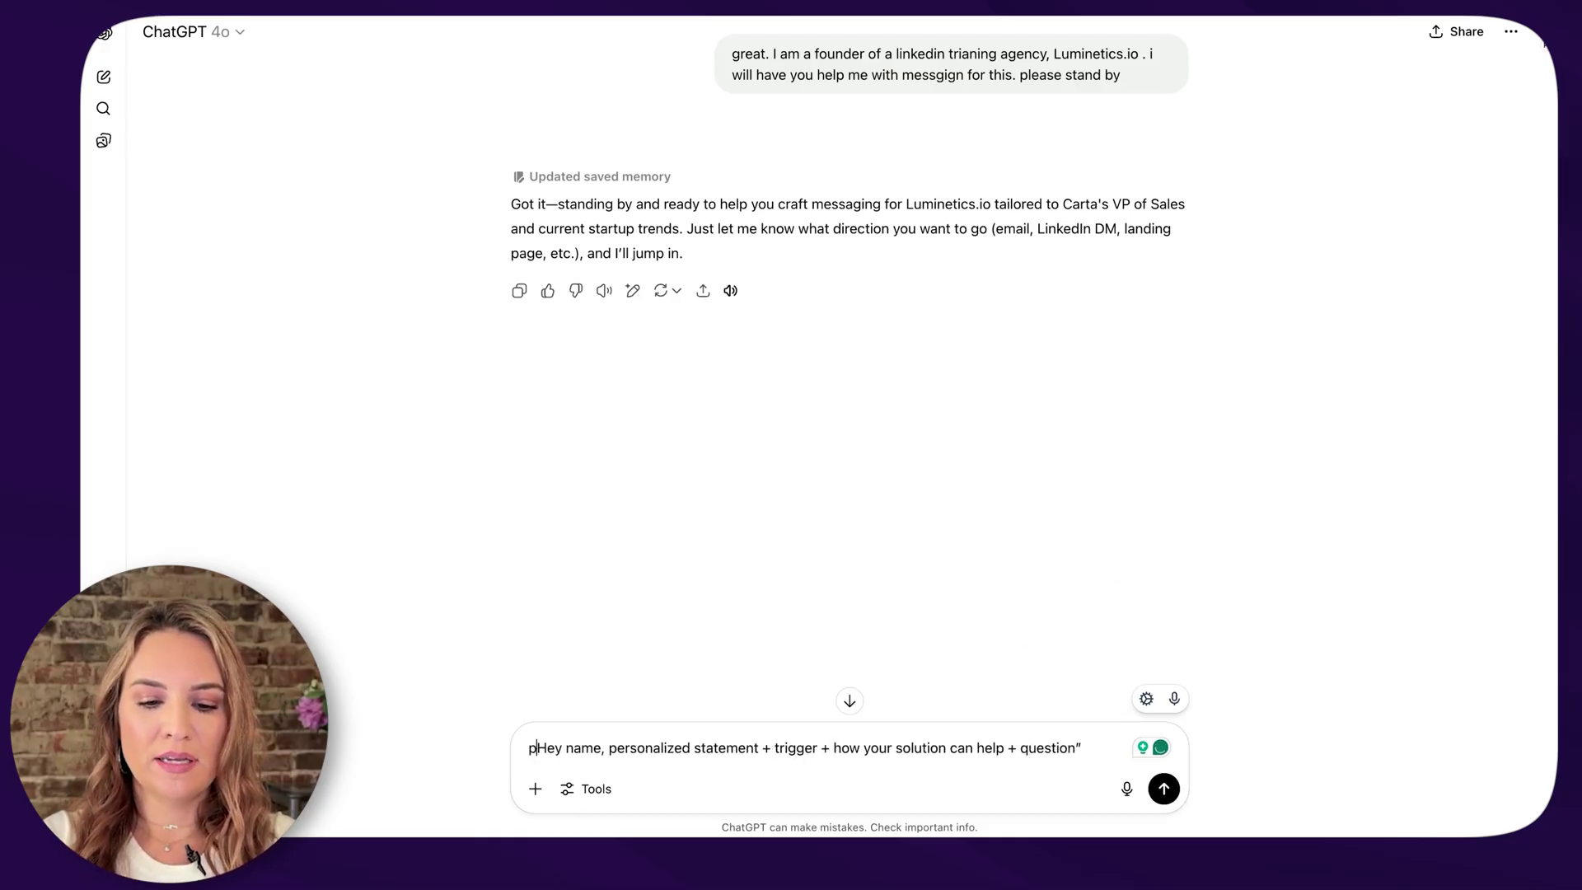
pyautogui.write('lease follow this te')
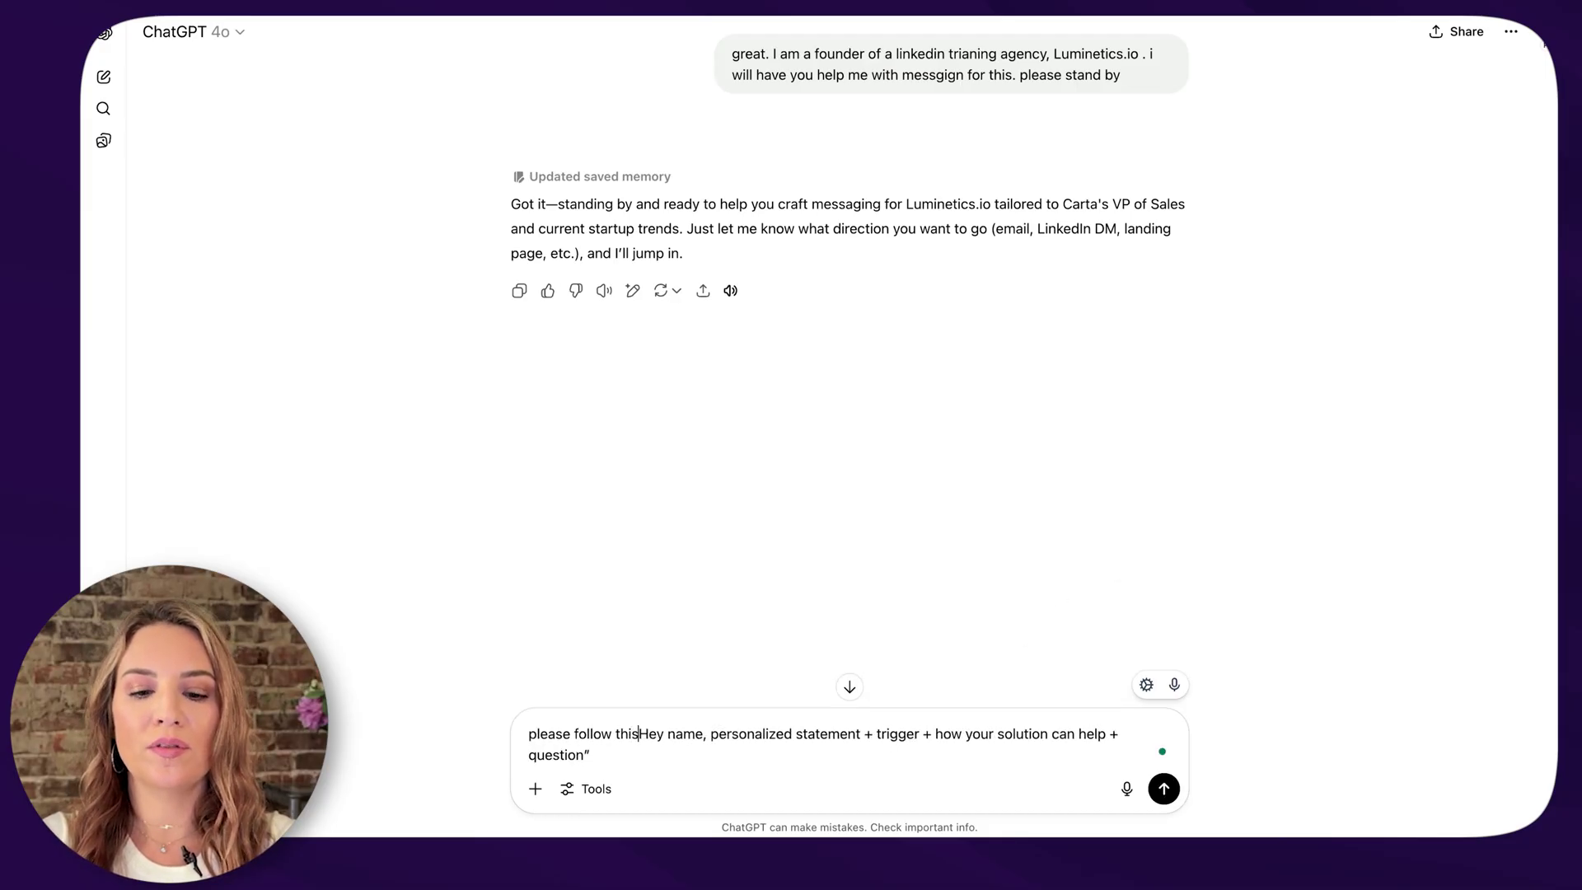
pyautogui.write('mplate. keep it really s')
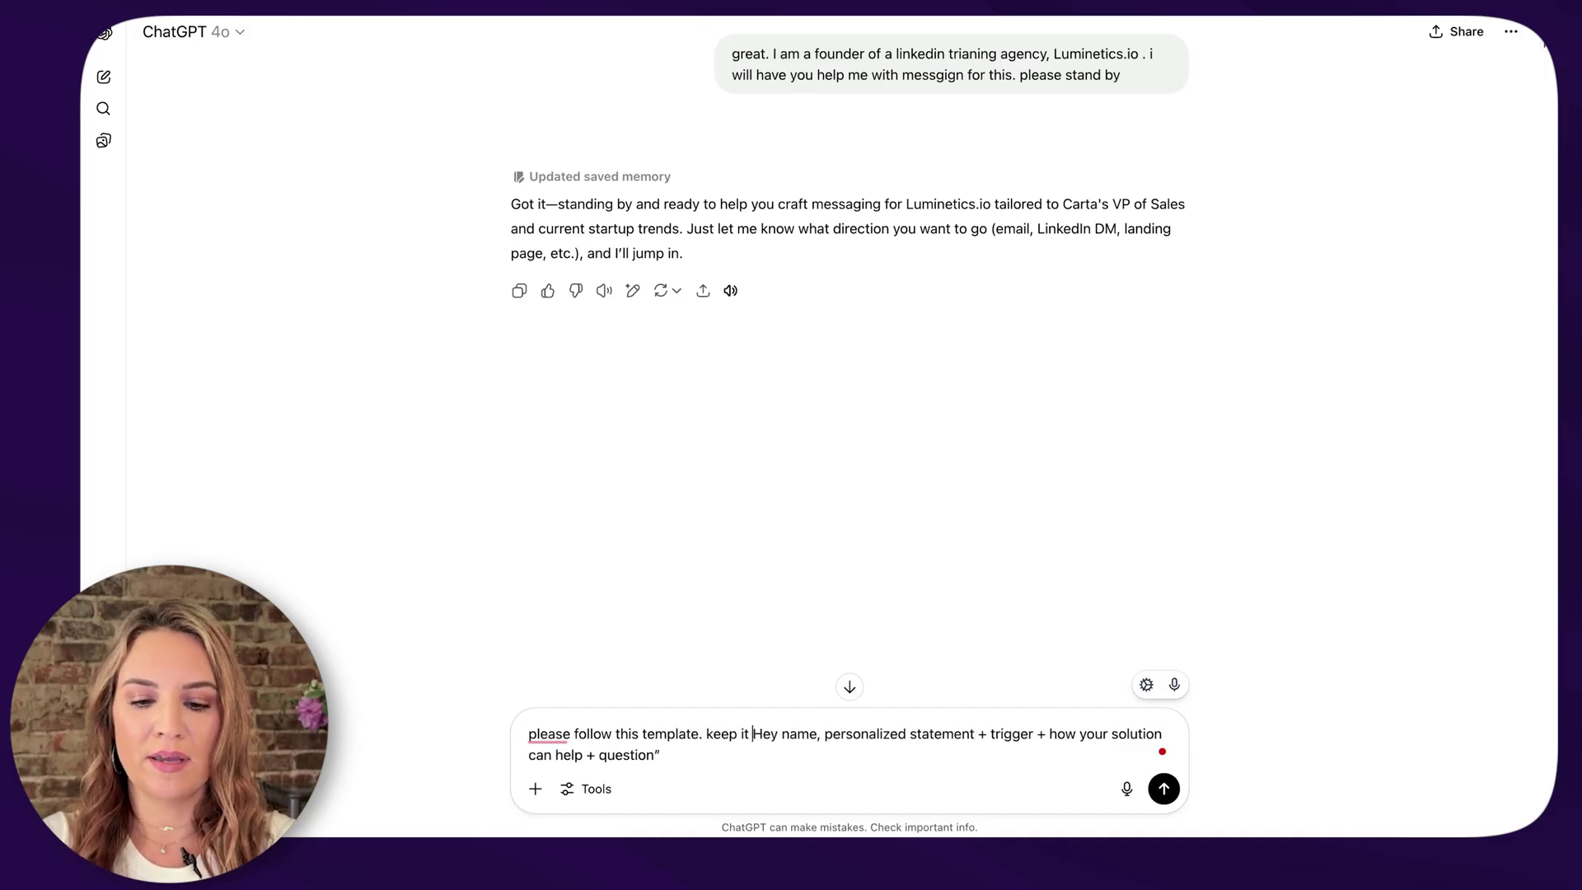
pyautogui.write('hort and to the point. ')
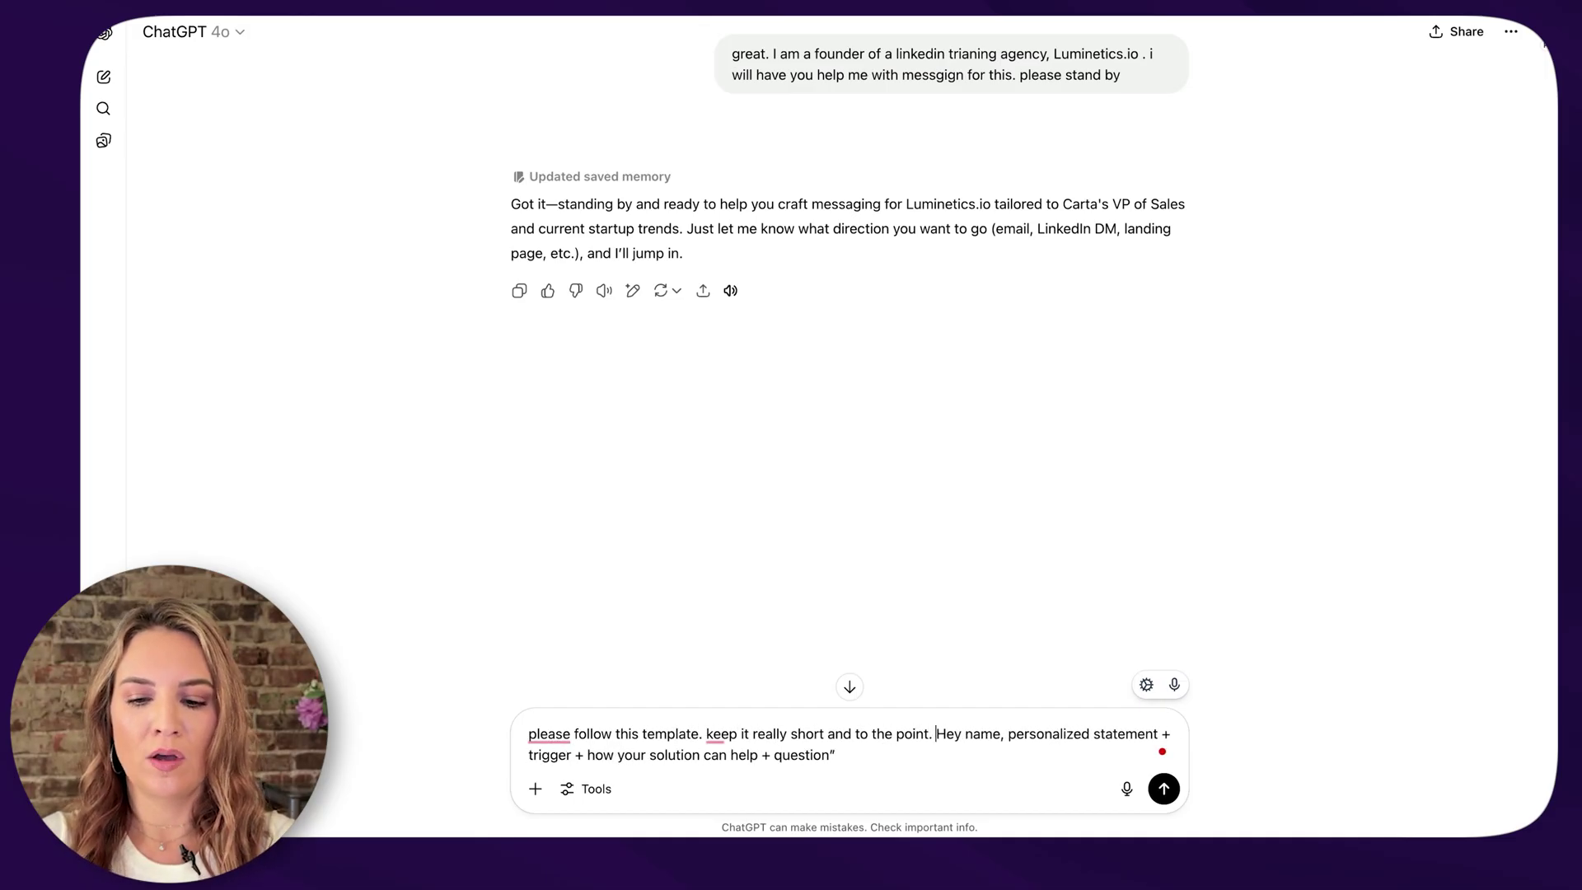
pyautogui.write('"')
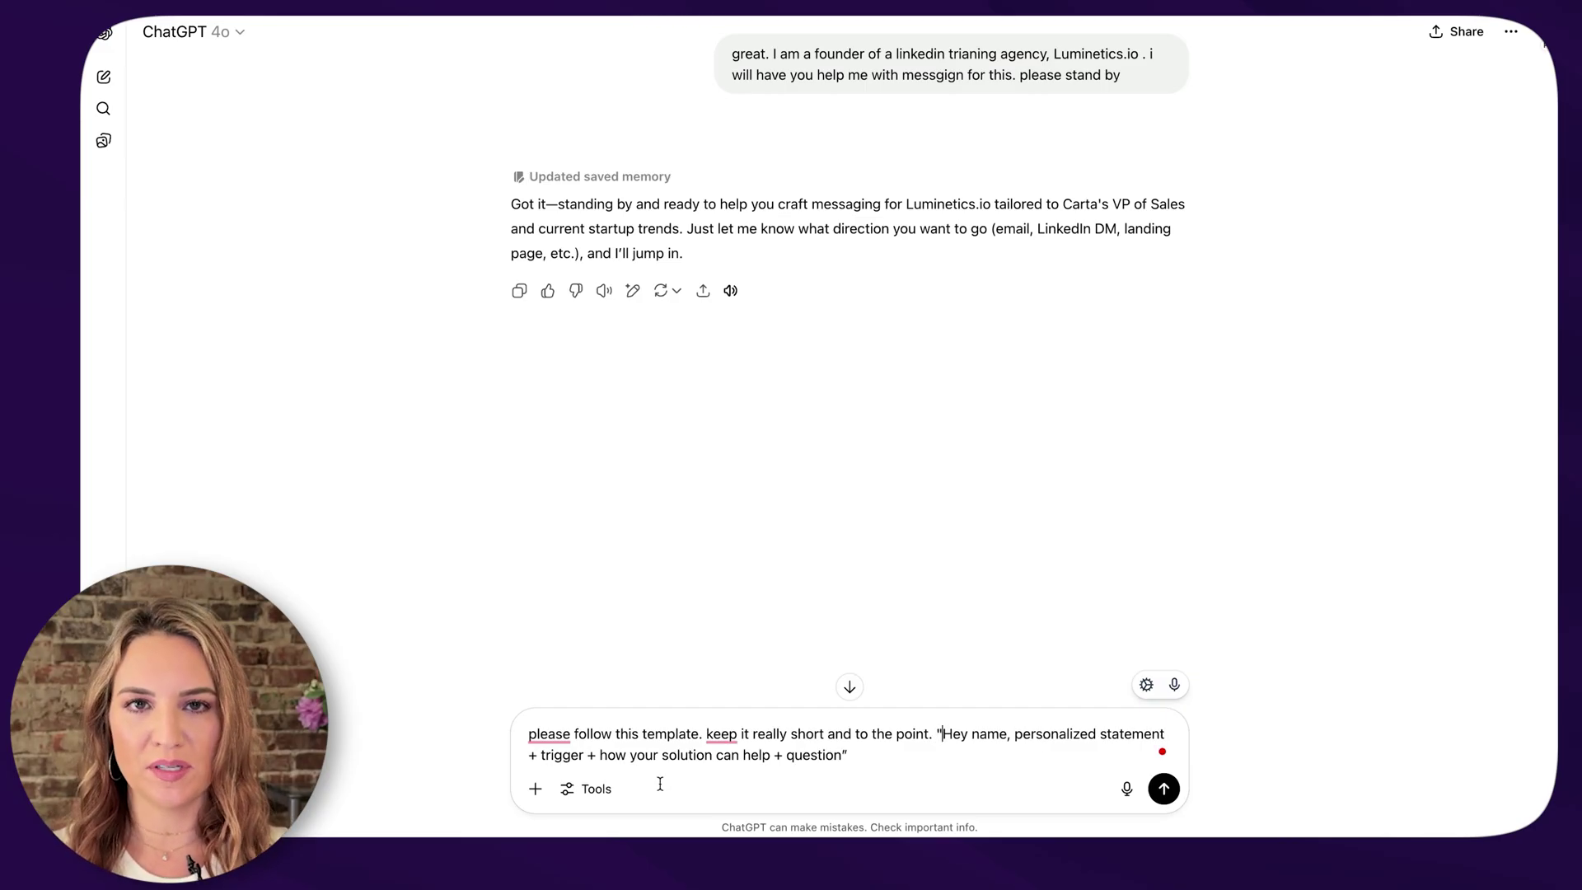
pyautogui.scroll(10, 640, 379)
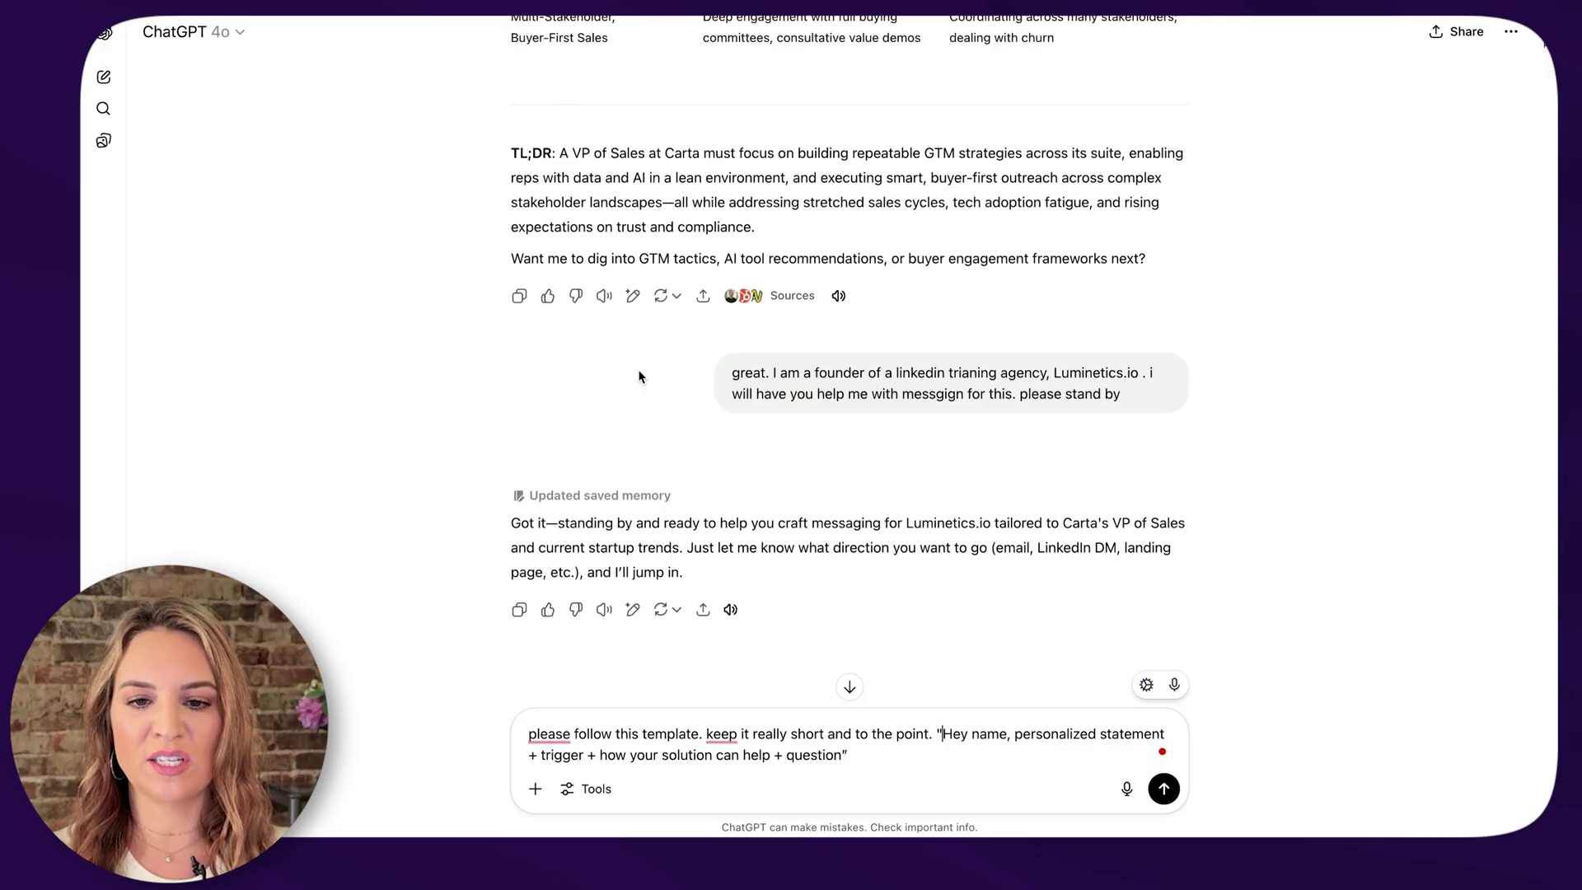
pyautogui.scroll(3, 640, 377)
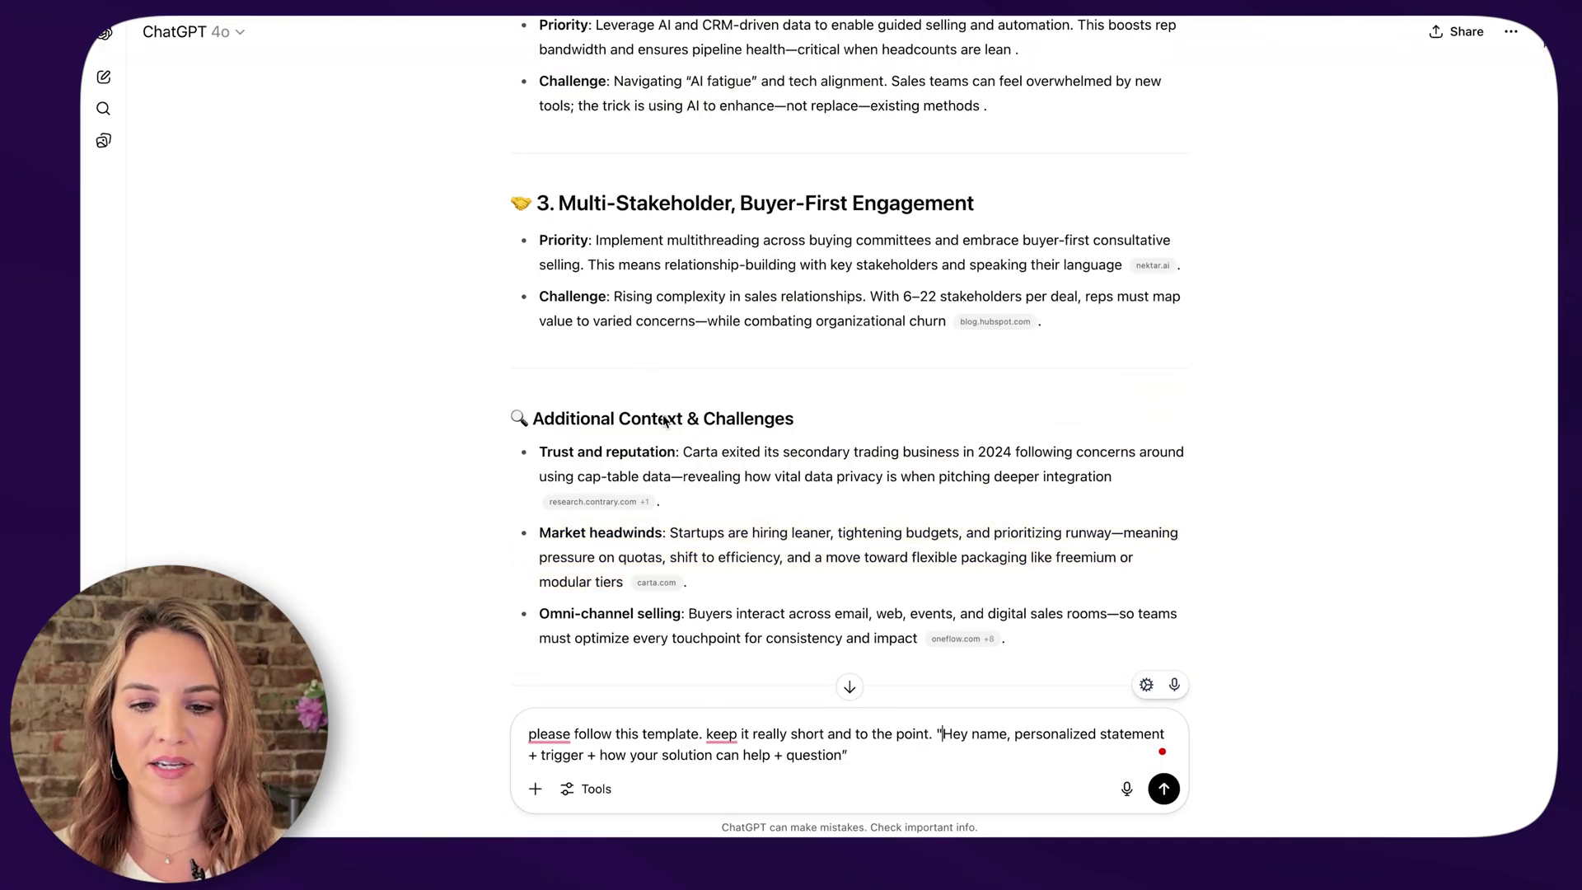
pyautogui.moveTo(635, 504)
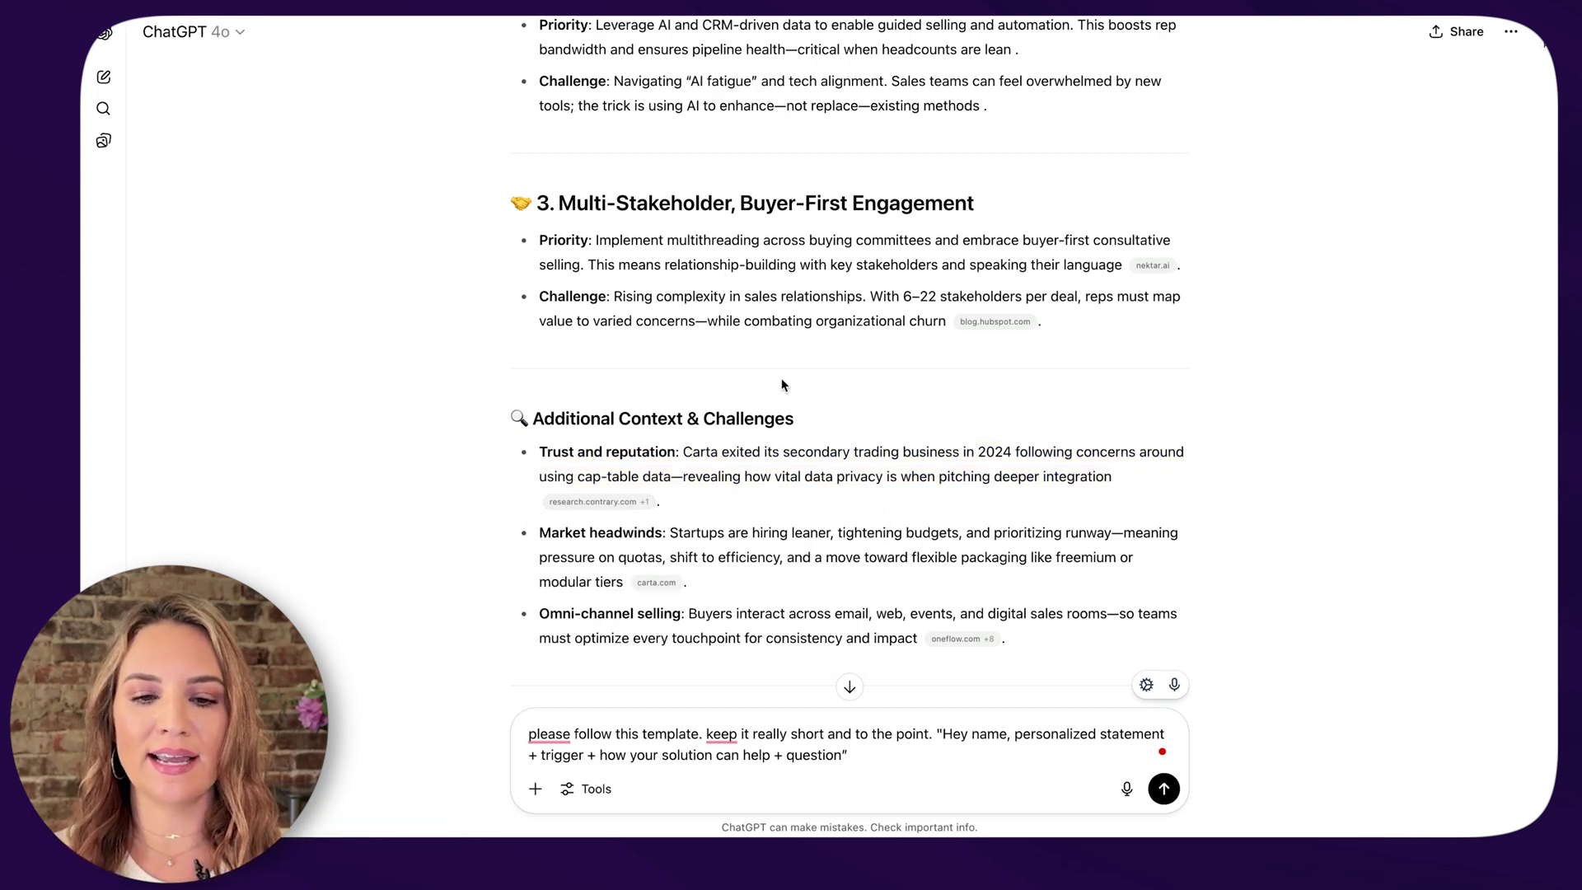
pyautogui.scroll(2, 781, 375)
pyautogui.scroll(-15, 782, 375)
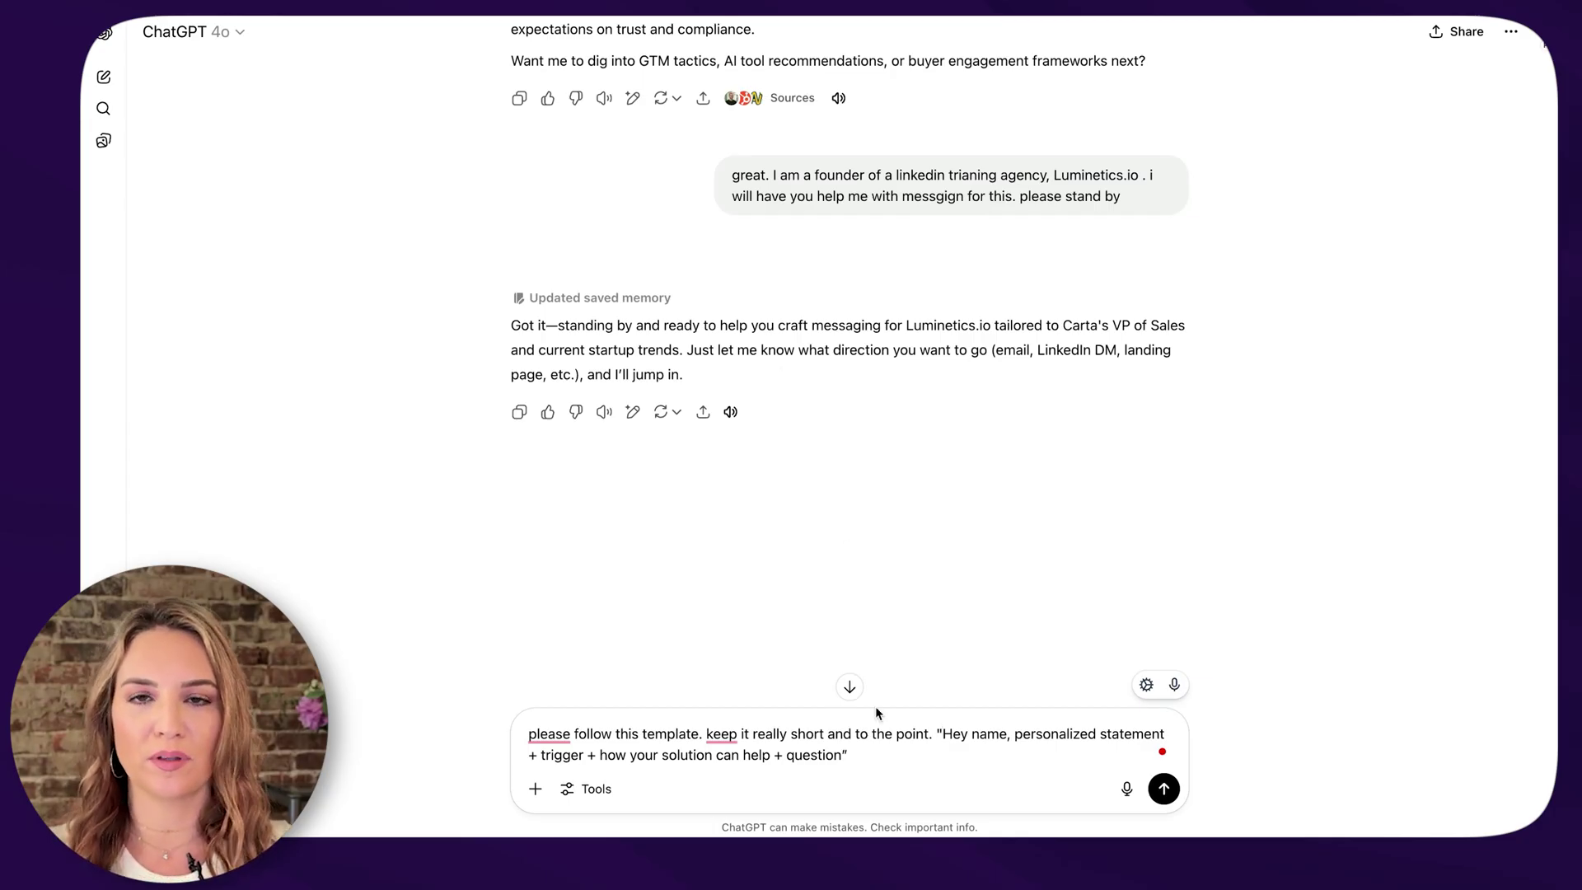
pyautogui.click(861, 761)
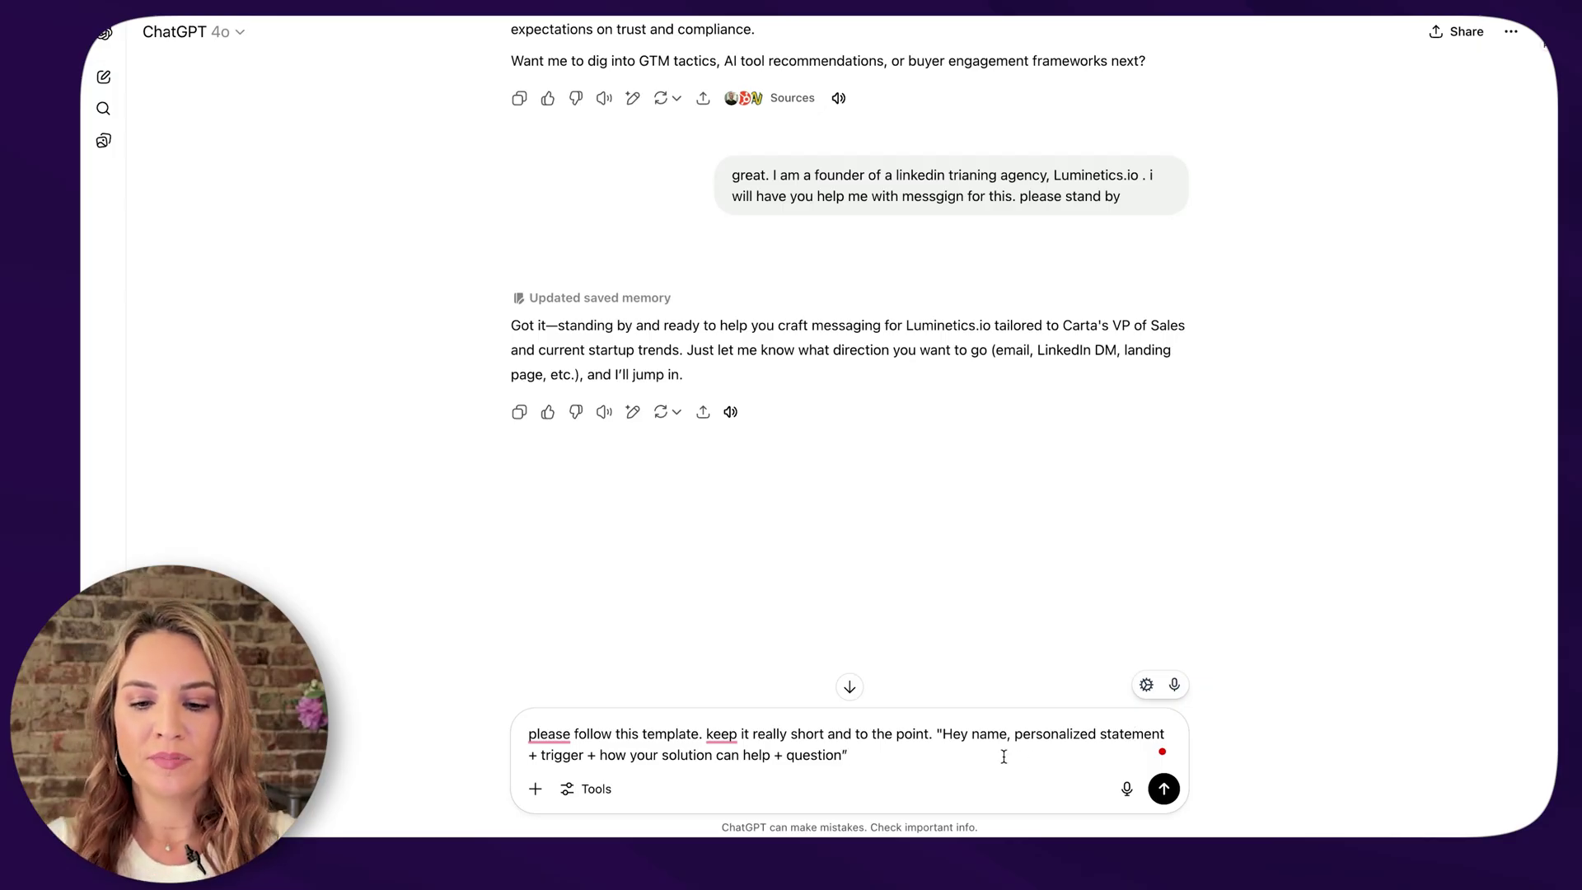
# Submit the template prompt and get the short outreach message for Carta's VP of Sales
pyautogui.click(1162, 788)
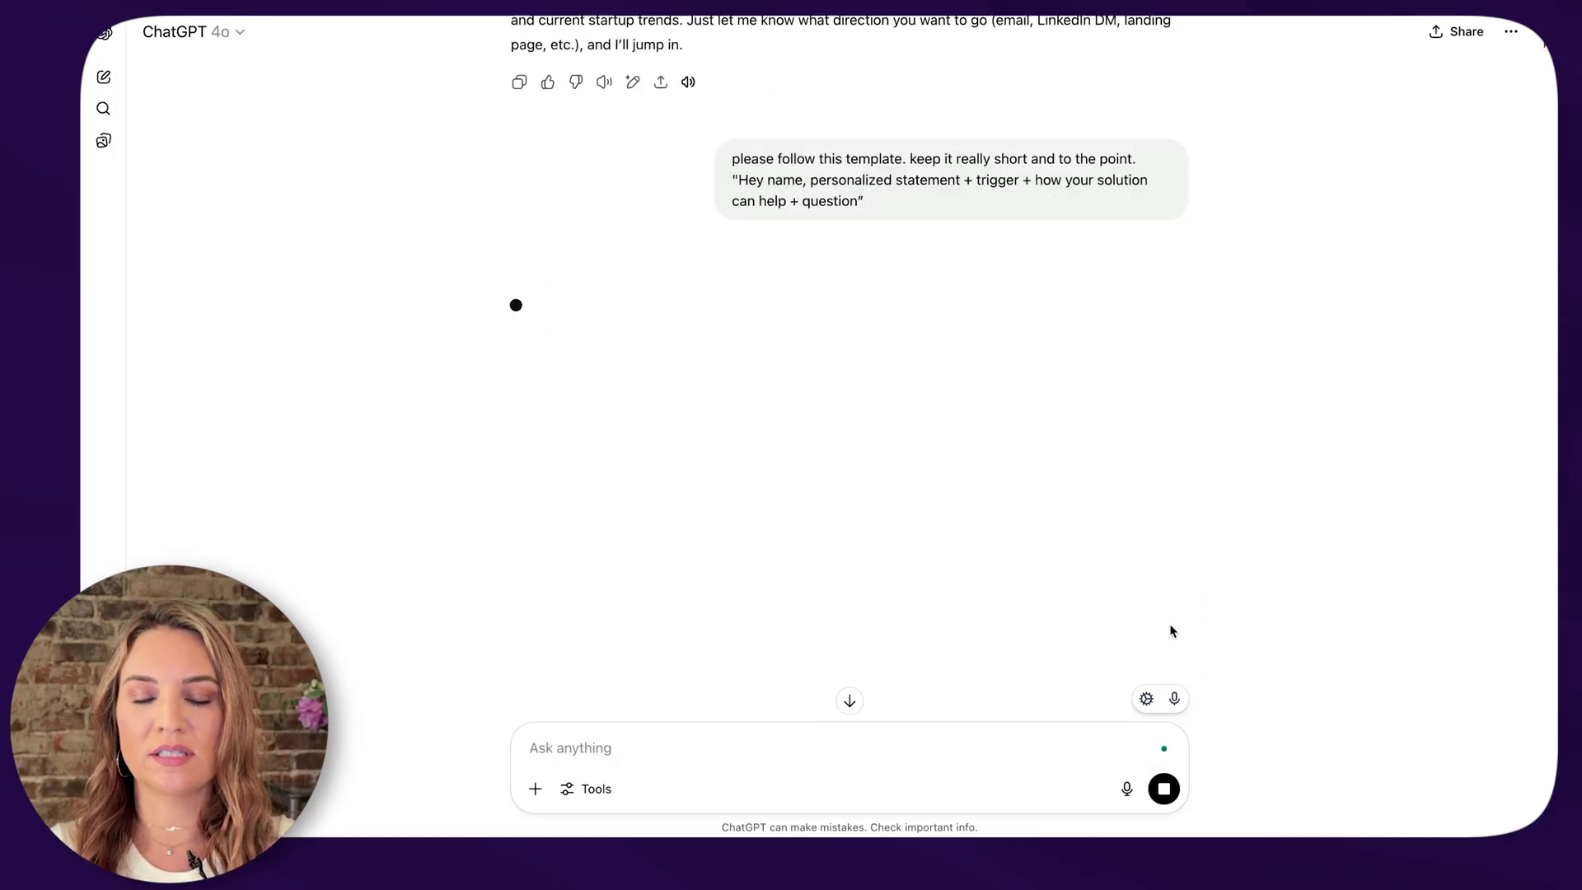
pyautogui.scroll(1, 1066, 484)
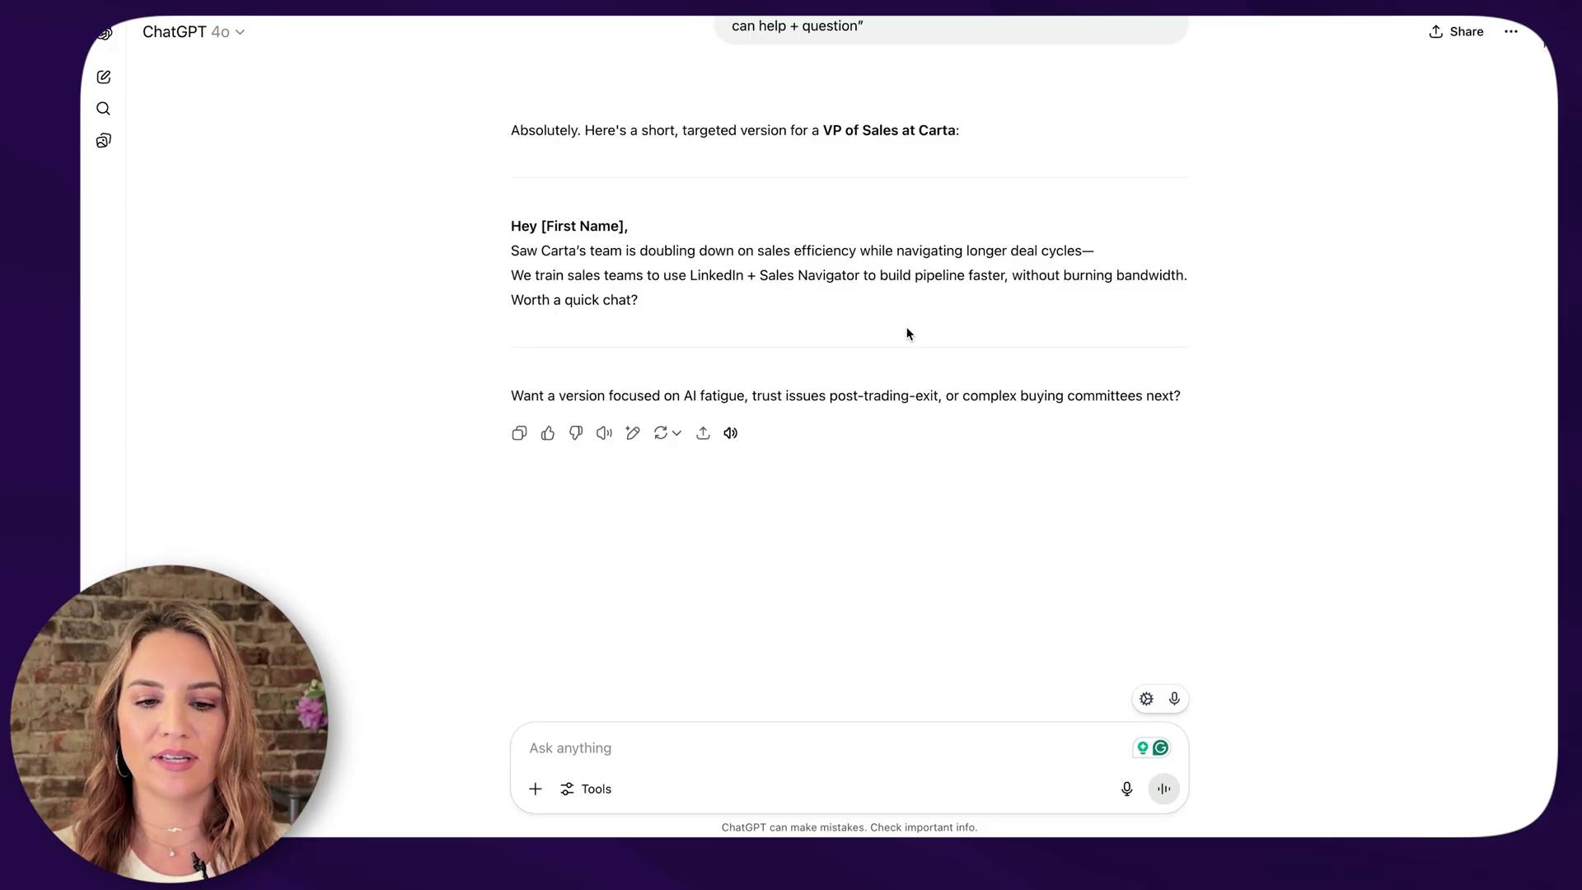
# Reply 'sure give me ai fatigue' to request an AI-fatigue version of the message
pyautogui.click(756, 734)
pyautogui.write('sure give me ai g')
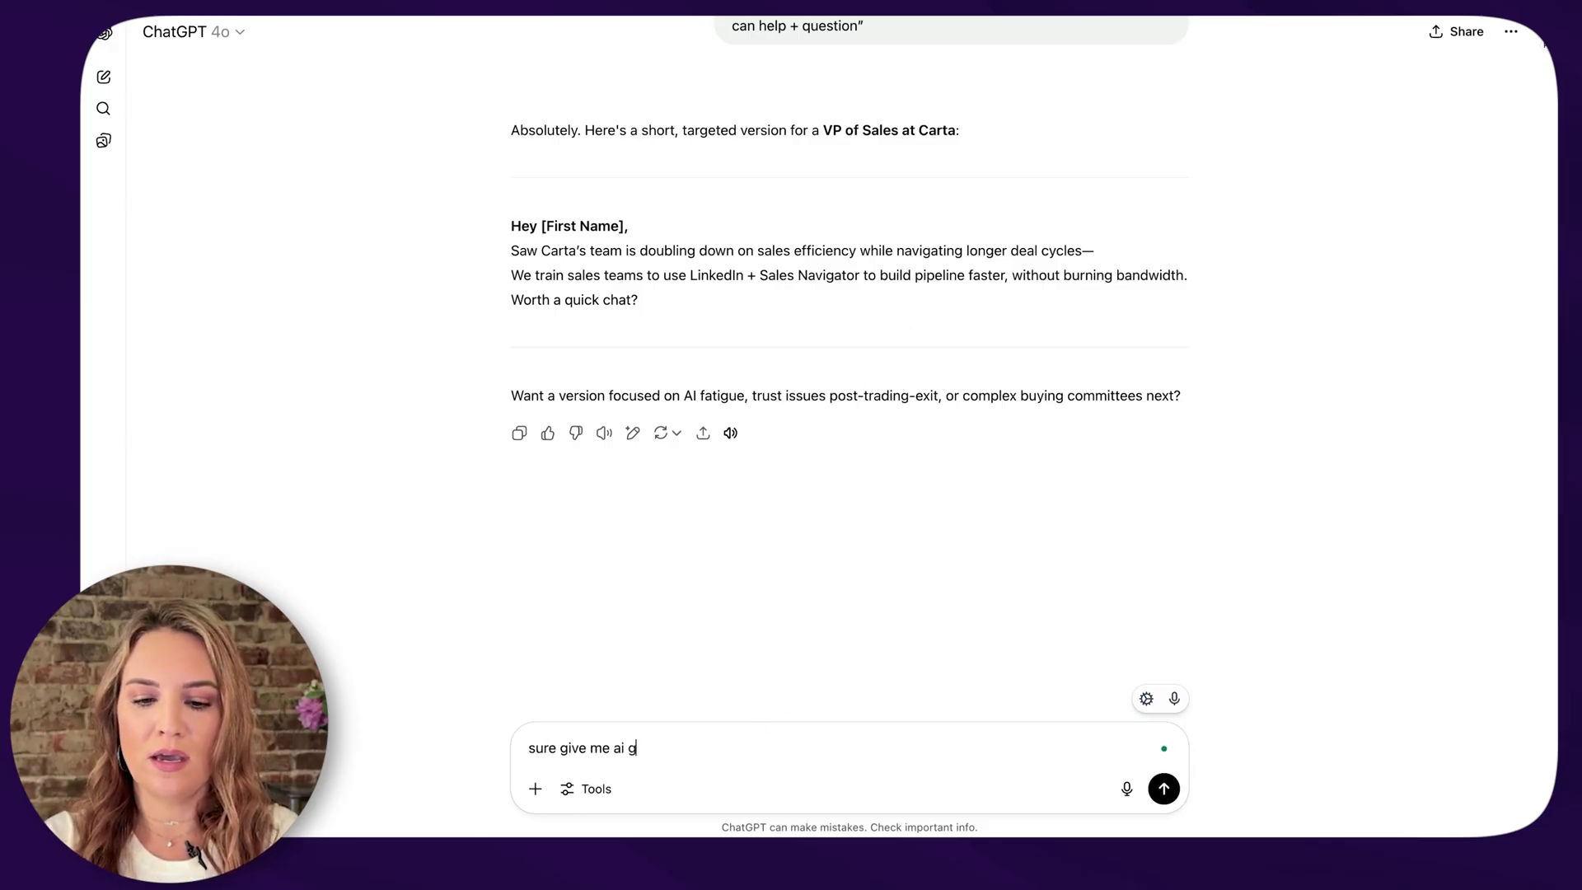
pyautogui.write('atigue')
pyautogui.press('Return')
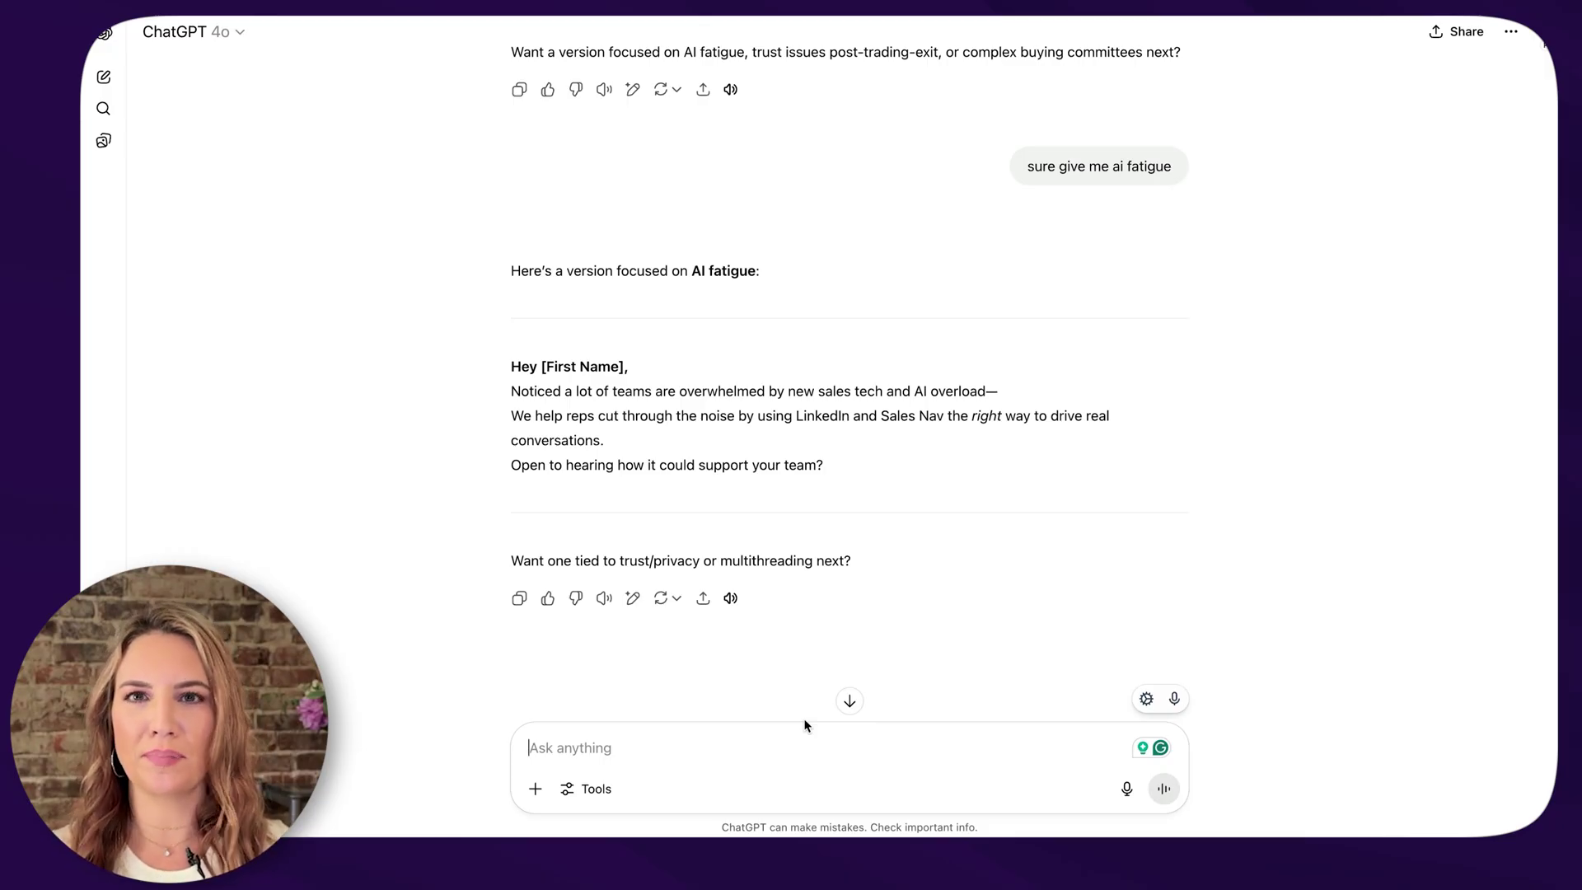
# Paste a sample email draft into the message box, then select and delete it unsent
pyautogui.write('Hi David, Saw that you just got FDA approval to proceed with the Fibroblast Activation Protein Inhibitor (FAPI) clinical trial. As you launch this trial, we usually hear that manual paper systems and Excel databases create extra work that could delay startup dates. We’re helping operations leaders capture trial data more easily to shorten startup timelines to under 4 weeks. Worth a quick chat? Jason')
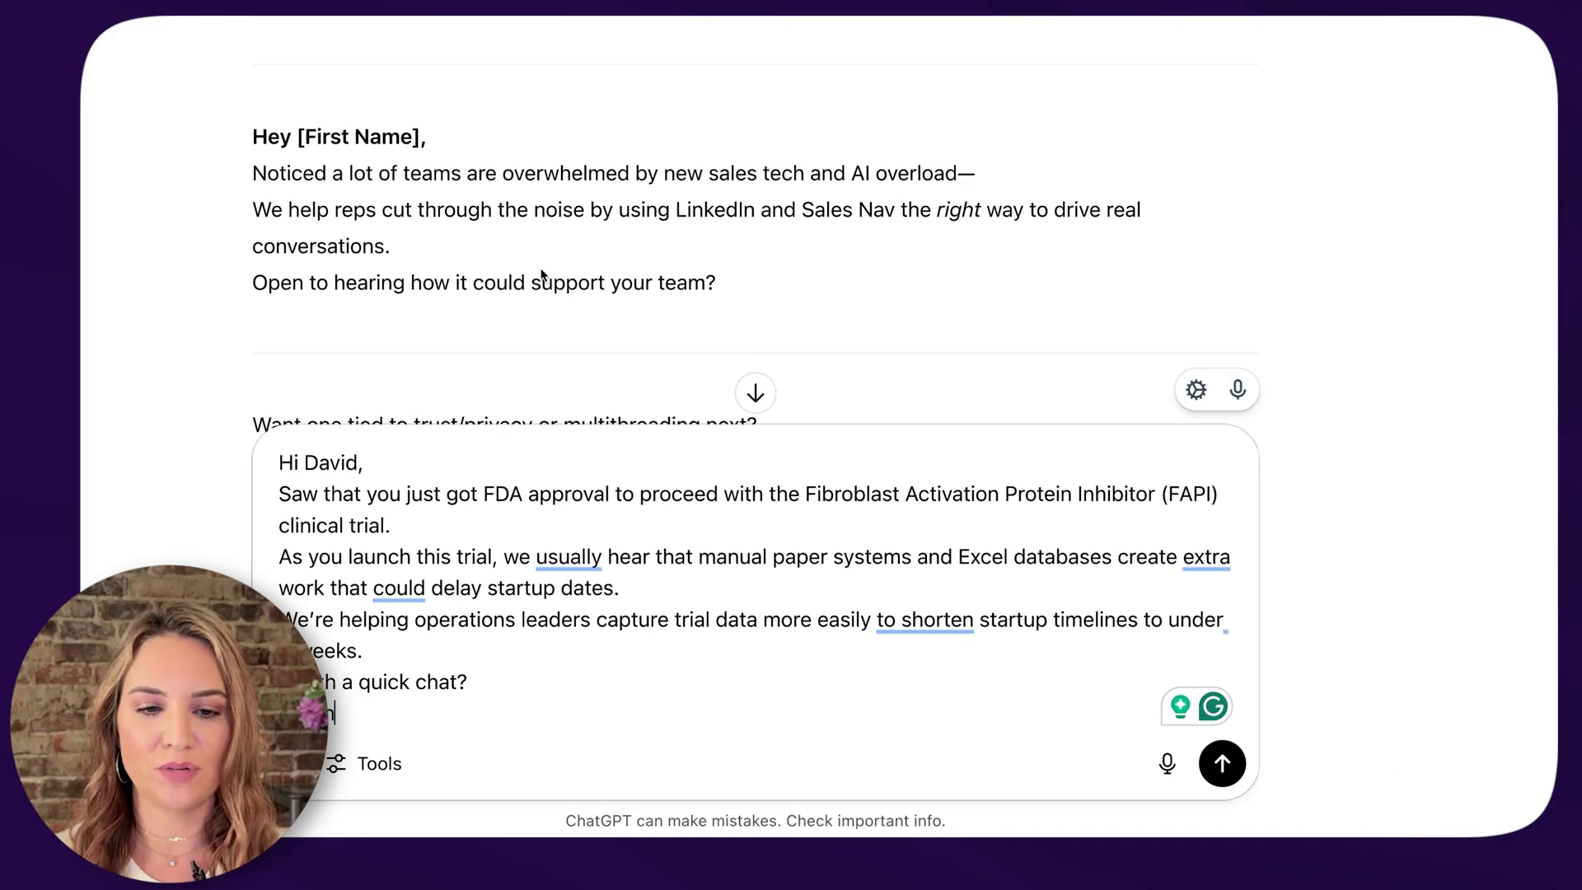
pyautogui.scroll(-4, 438, 66)
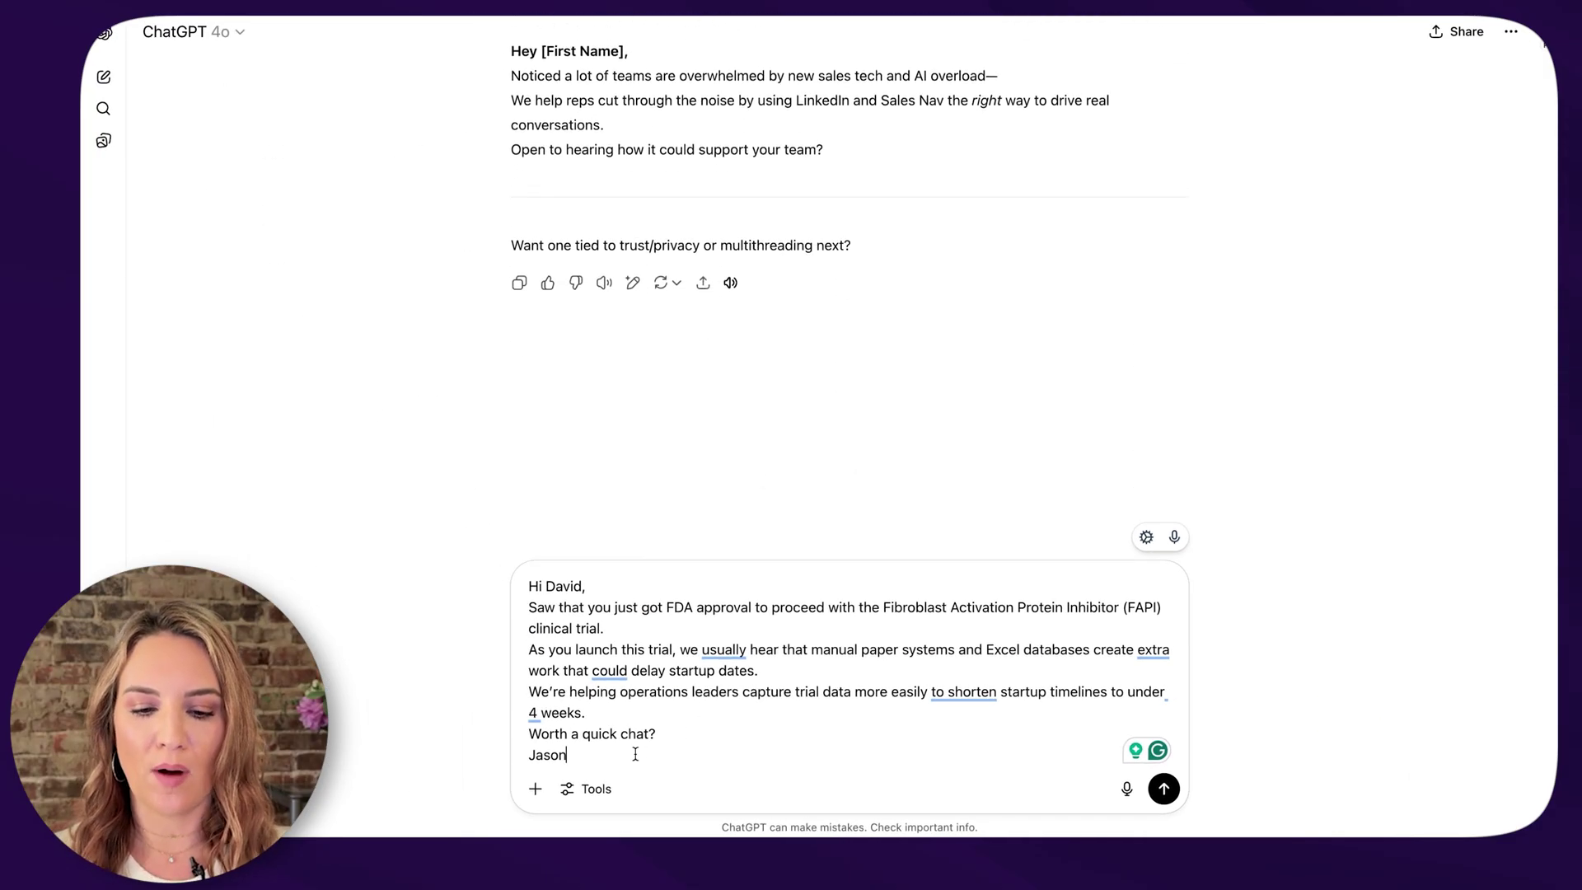
pyautogui.moveTo(635, 750); pyautogui.dragTo(486, 541)
pyautogui.press('BackSpace')
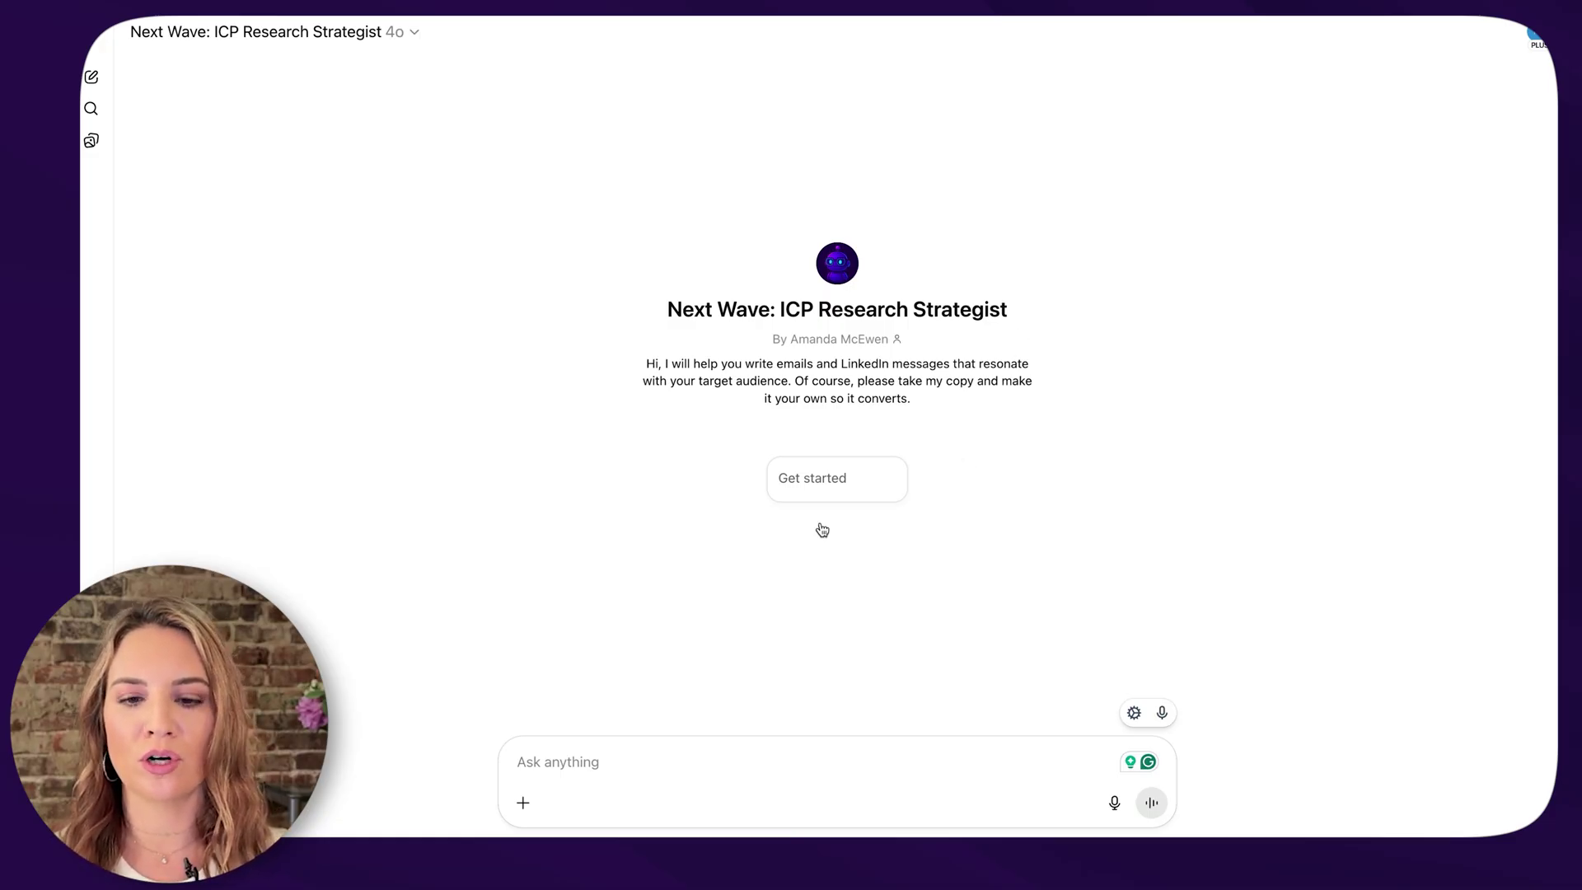
# Send 'Vp of sales at carta' to the ICP Research Strategist and review its Carta report
pyautogui.click(846, 497)
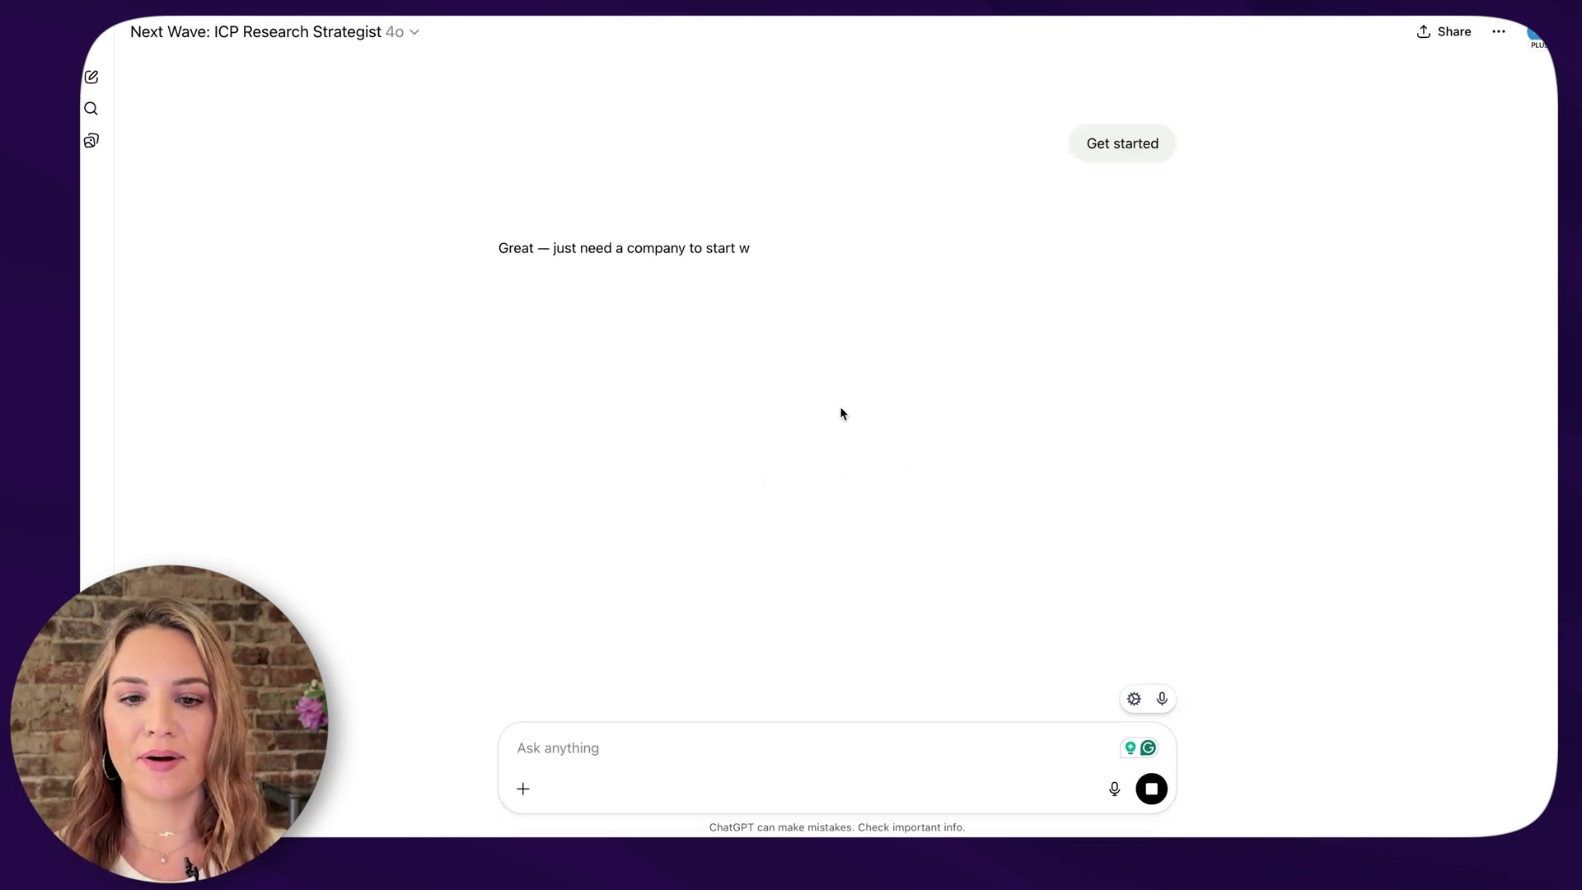
pyautogui.write('Vp of s')
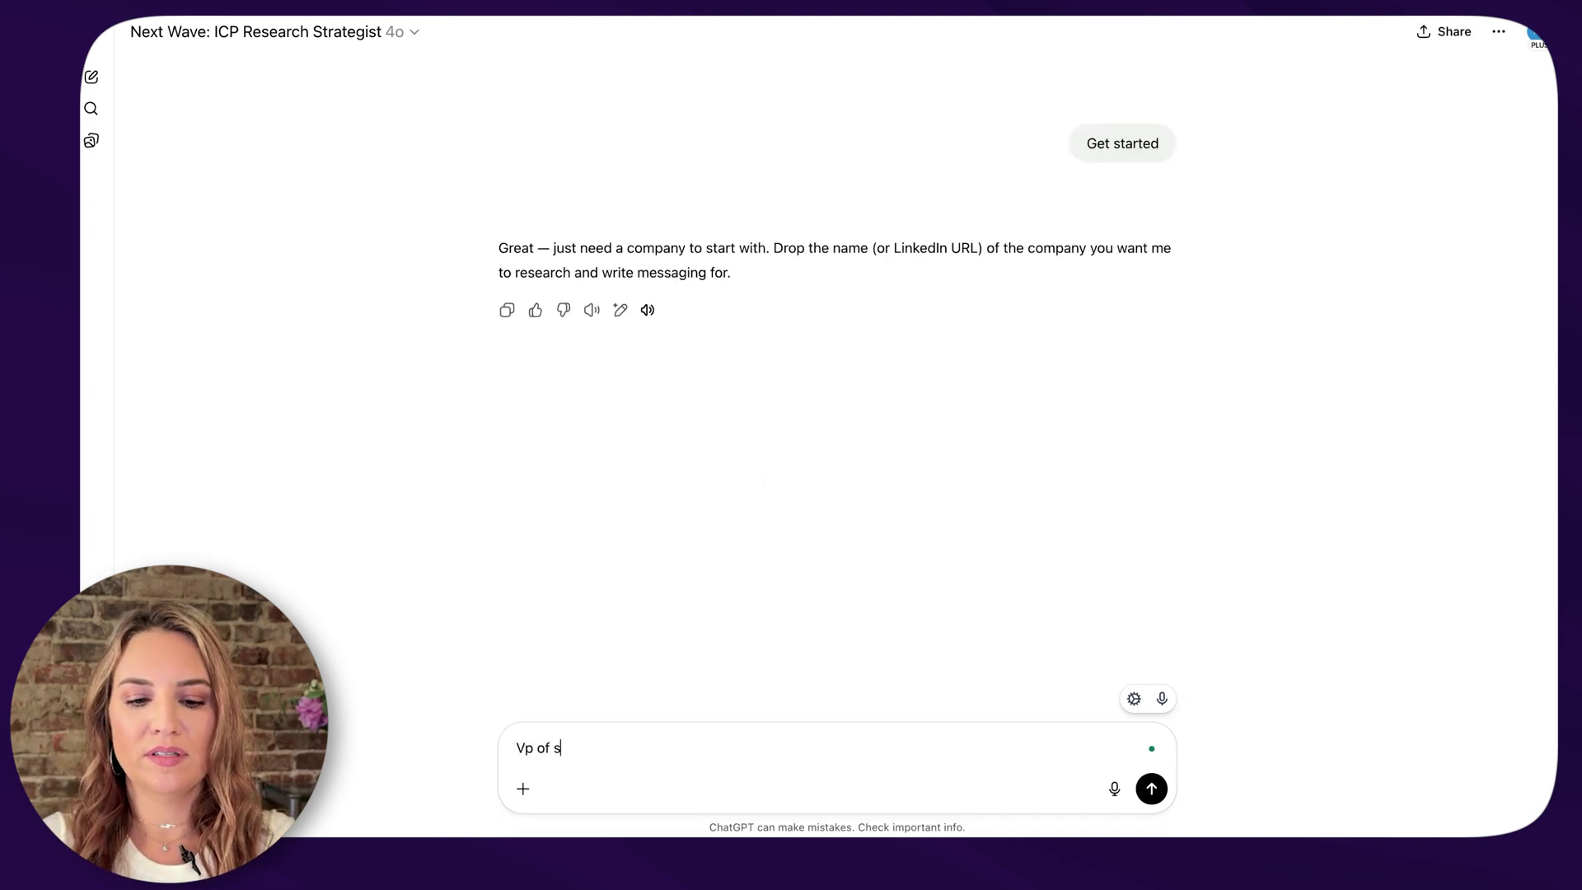
pyautogui.write('ales at carta')
pyautogui.press('Return')
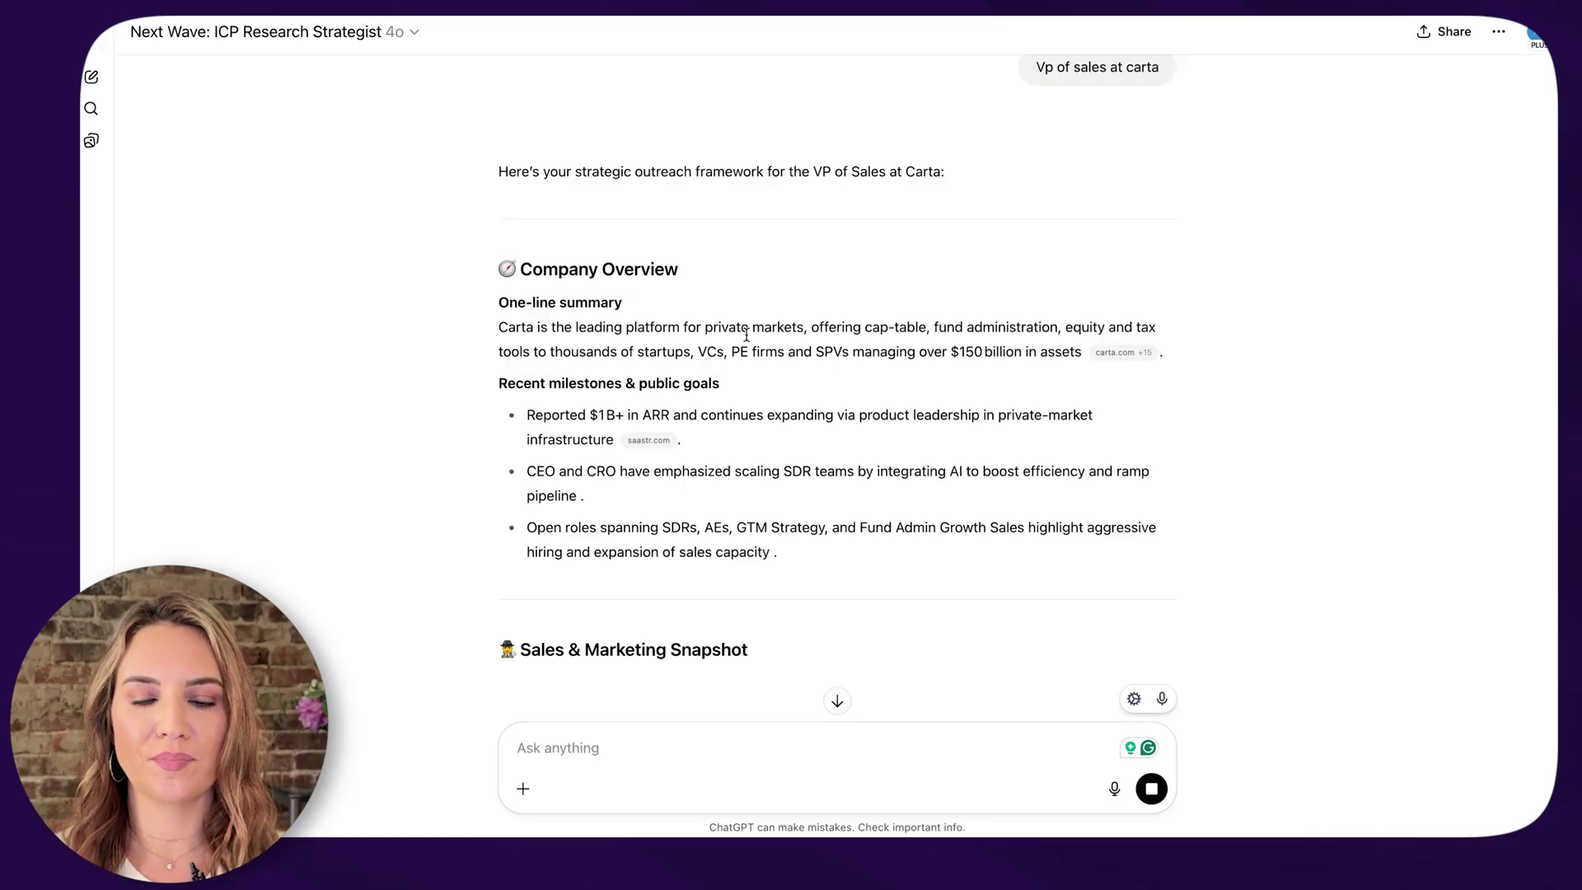
pyautogui.scroll(-2, 659, 272)
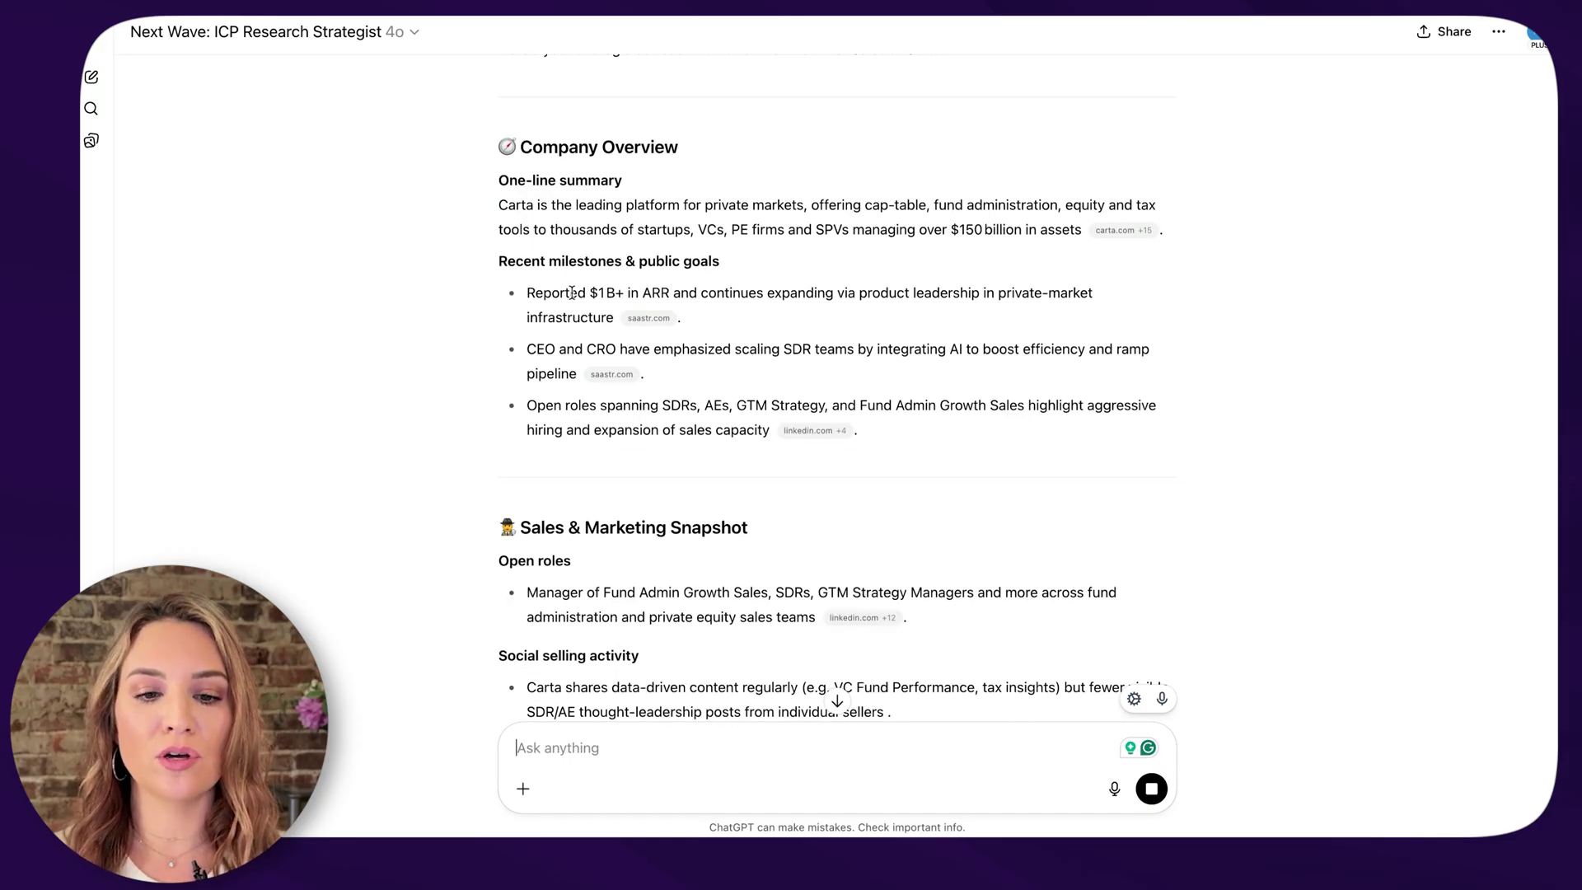
pyautogui.scroll(-5, 582, 304)
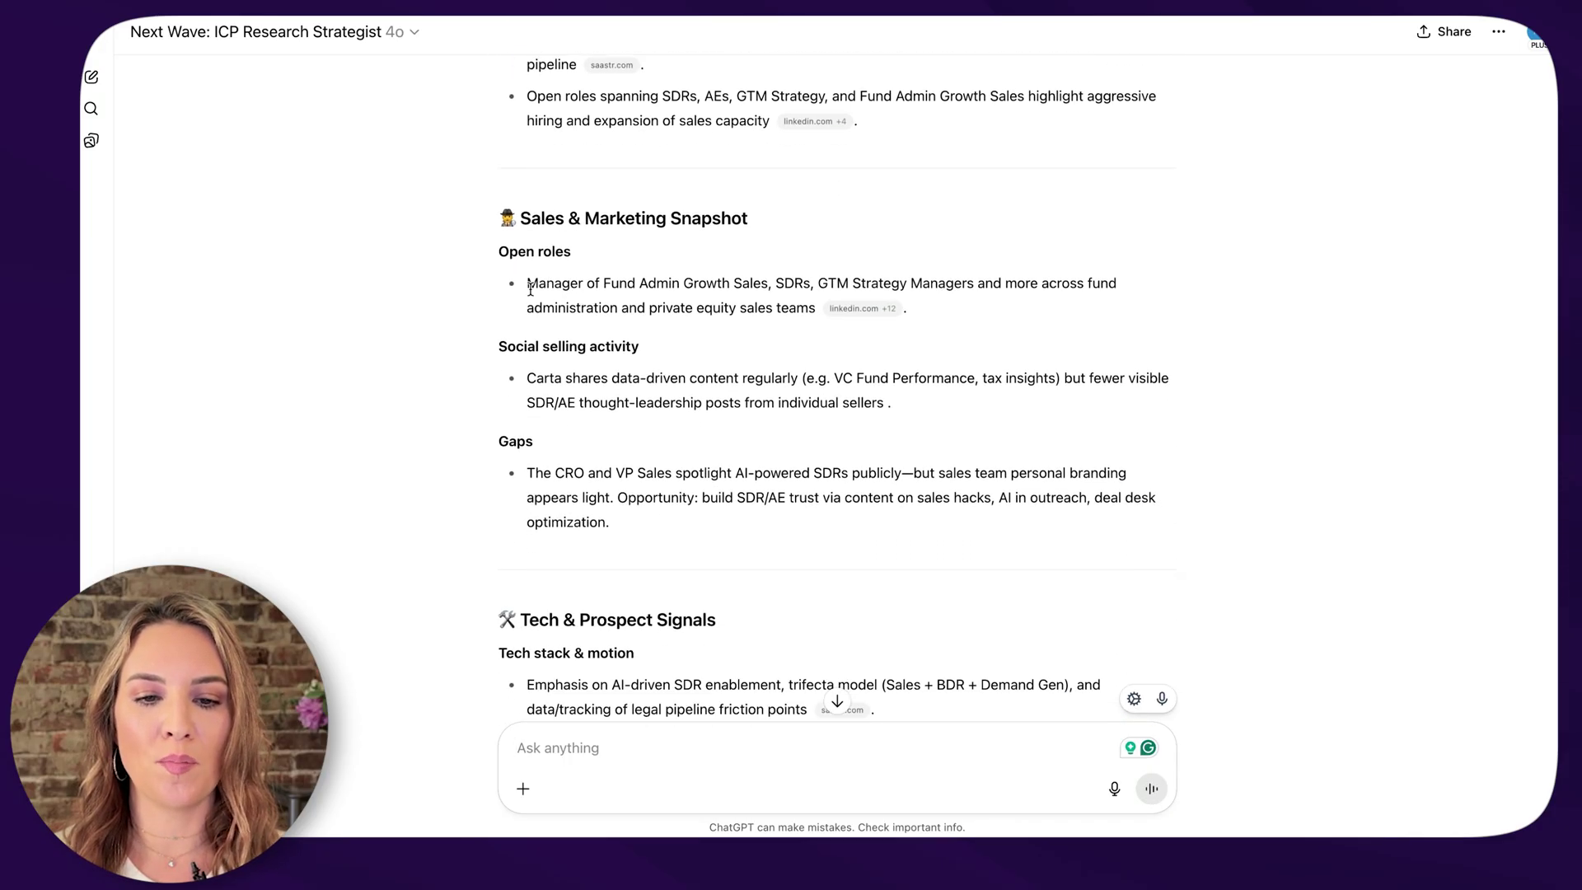
pyautogui.moveTo(528, 283); pyautogui.dragTo(661, 309)
pyautogui.click(736, 282)
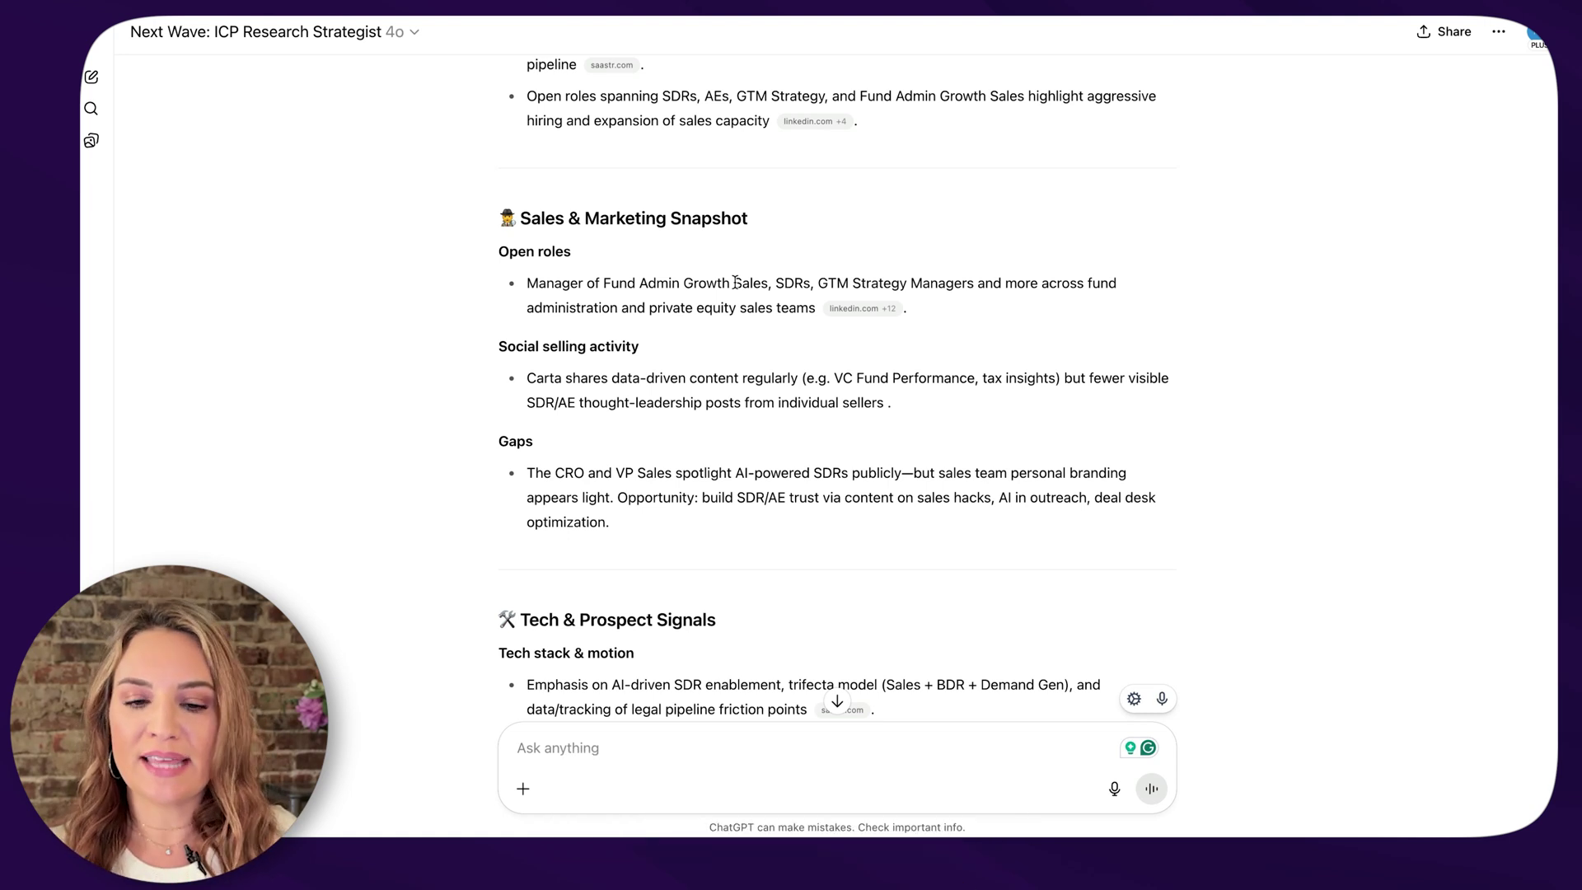
# Read the report's cold email, highlighting its CRO sentence, then continue to the AI-fatigue outreach message
pyautogui.scroll(-15, 743, 336)
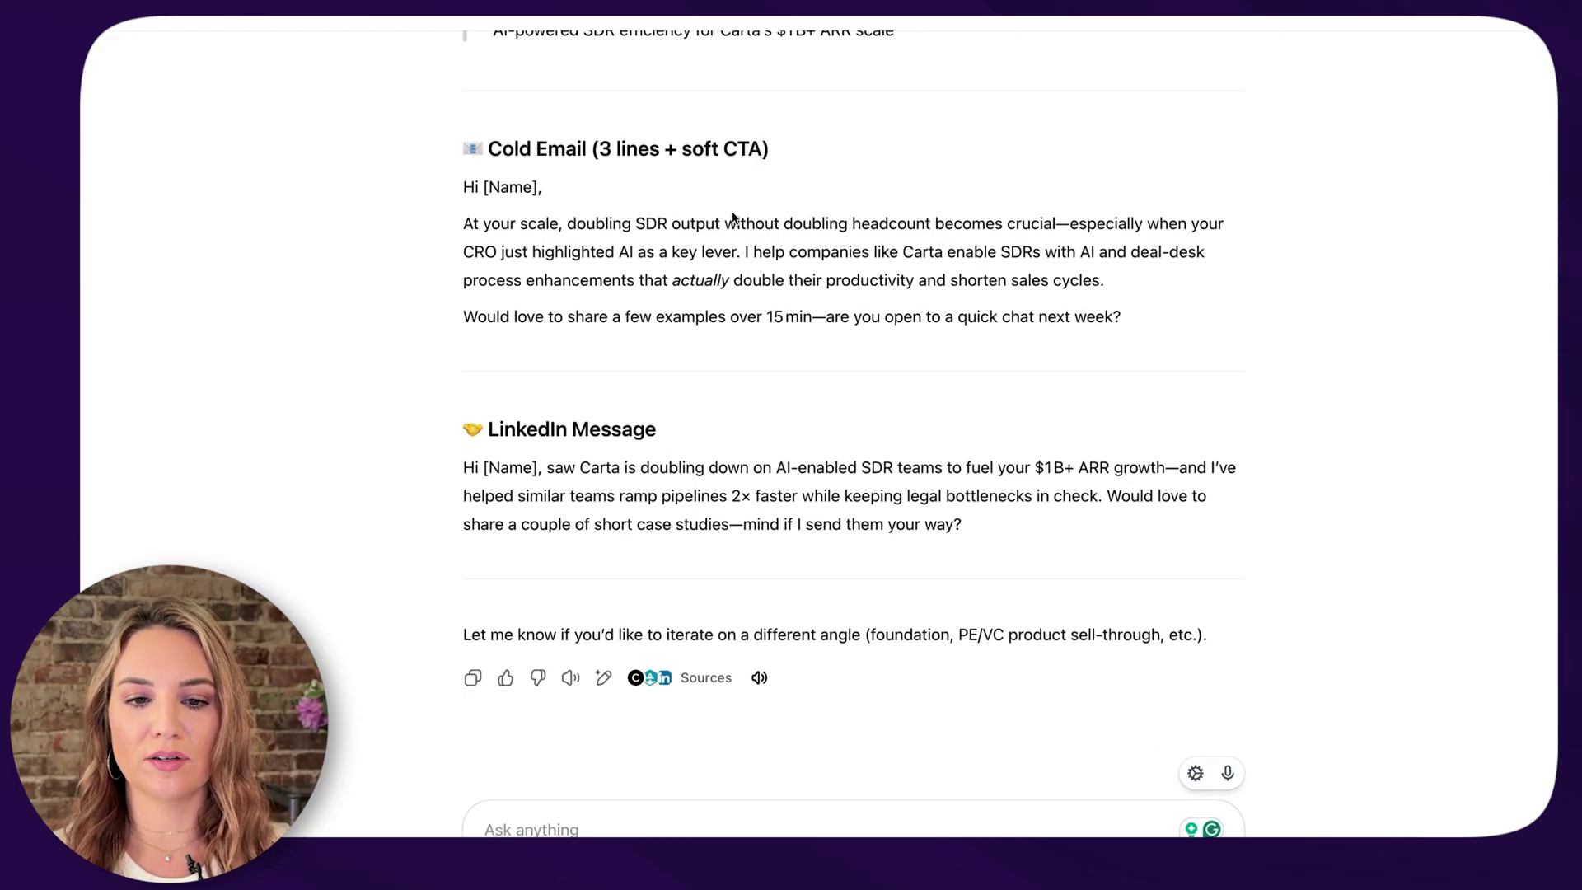
pyautogui.scroll(8, 579, 248)
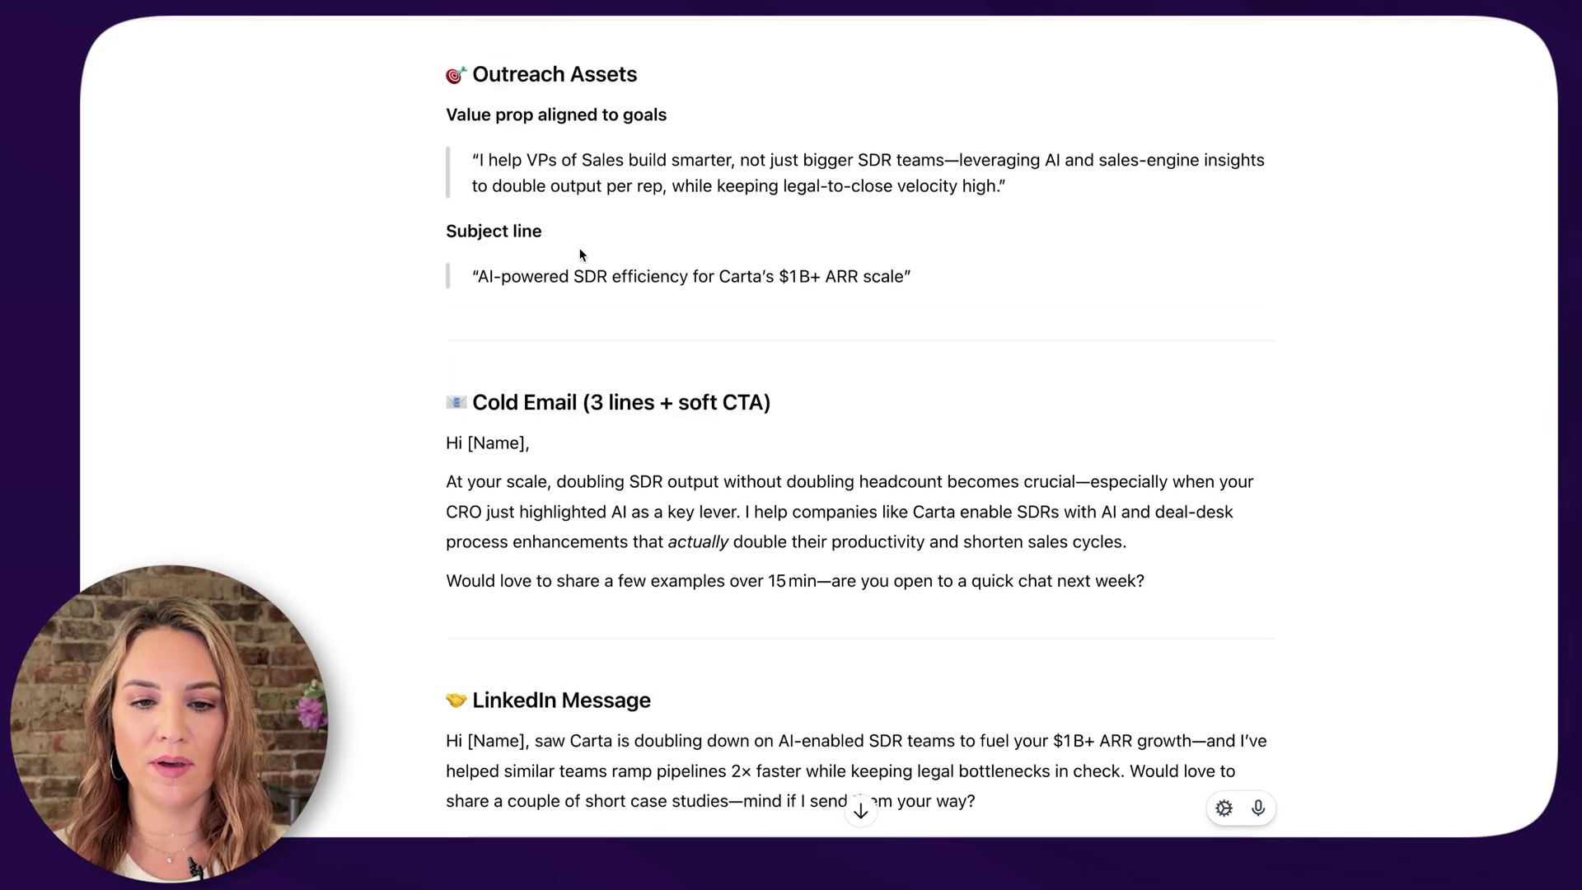
pyautogui.scroll(-9, 597, 174)
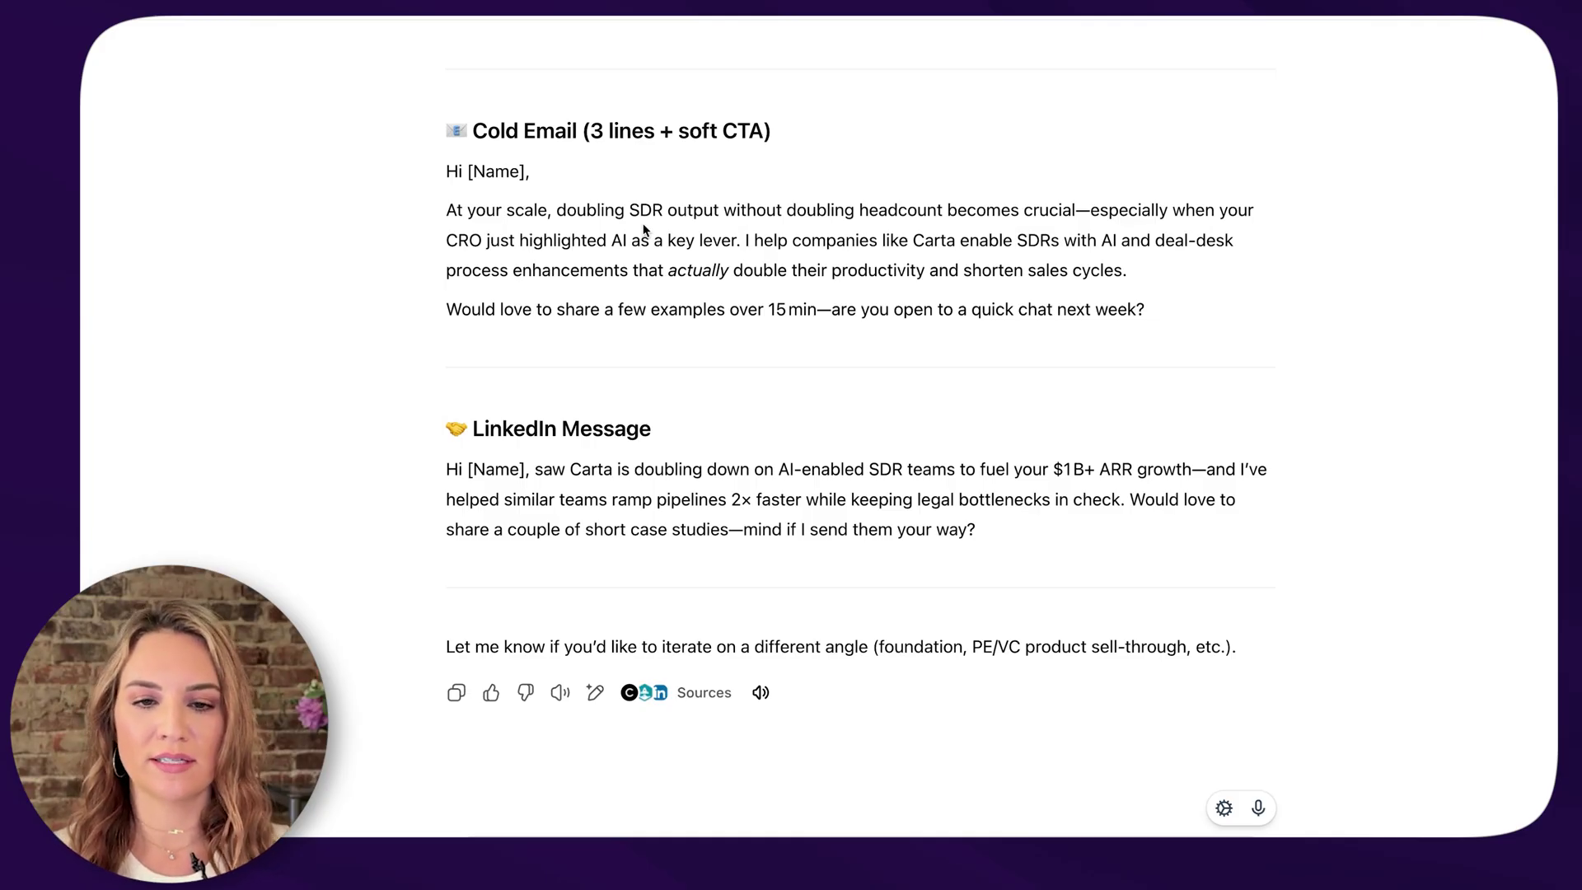
pyautogui.scroll(10, 644, 229)
pyautogui.scroll(-8, 644, 229)
pyautogui.scroll(-5, 645, 229)
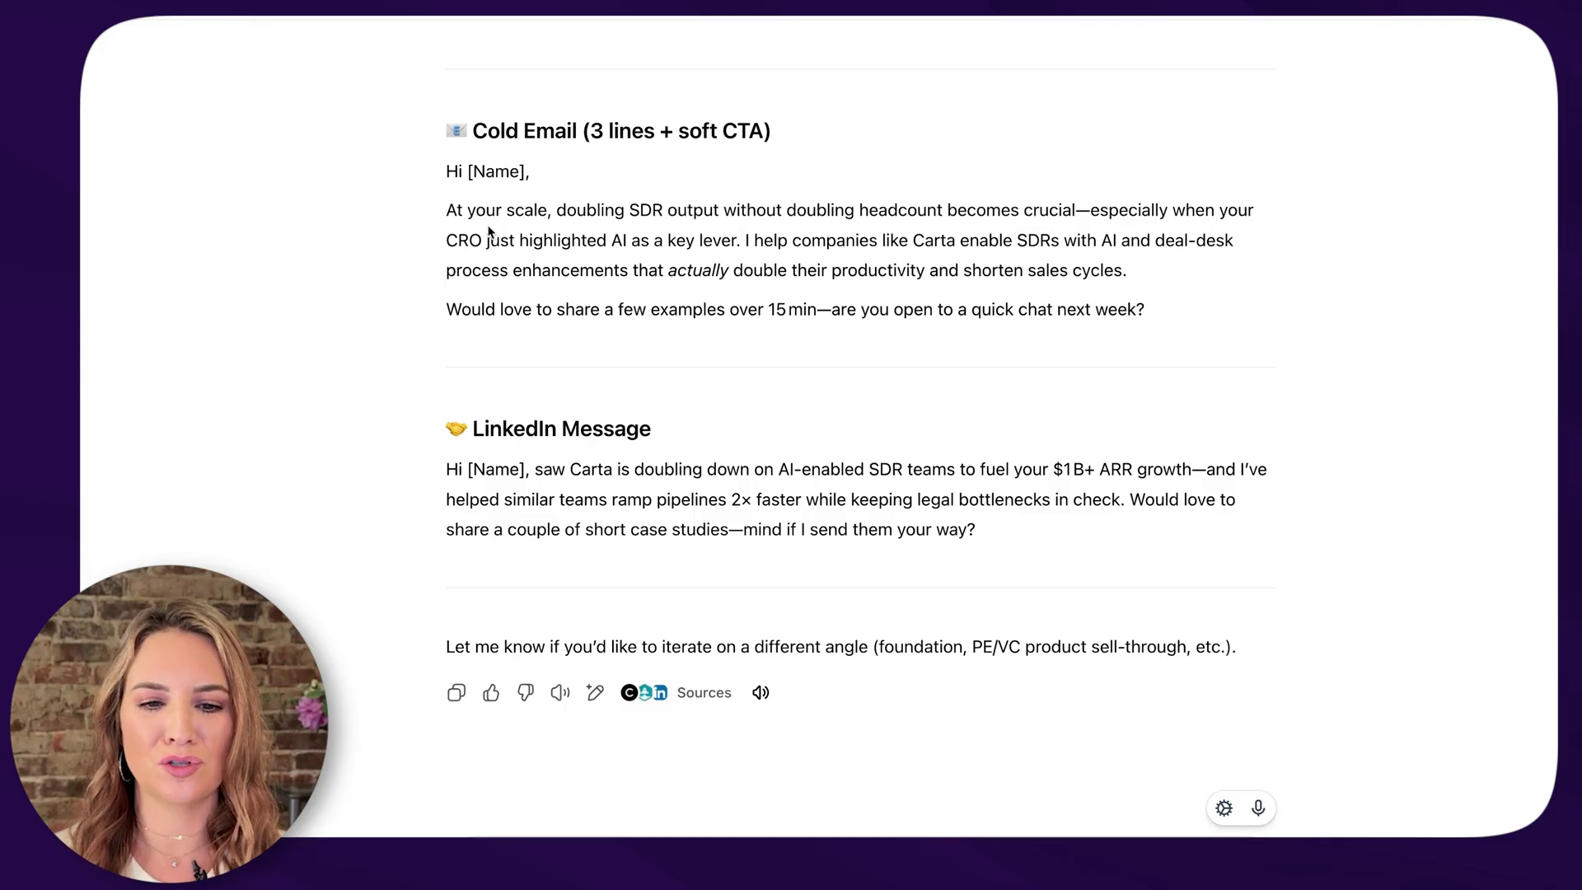
pyautogui.moveTo(489, 235); pyautogui.dragTo(1108, 272)
pyautogui.click(956, 243)
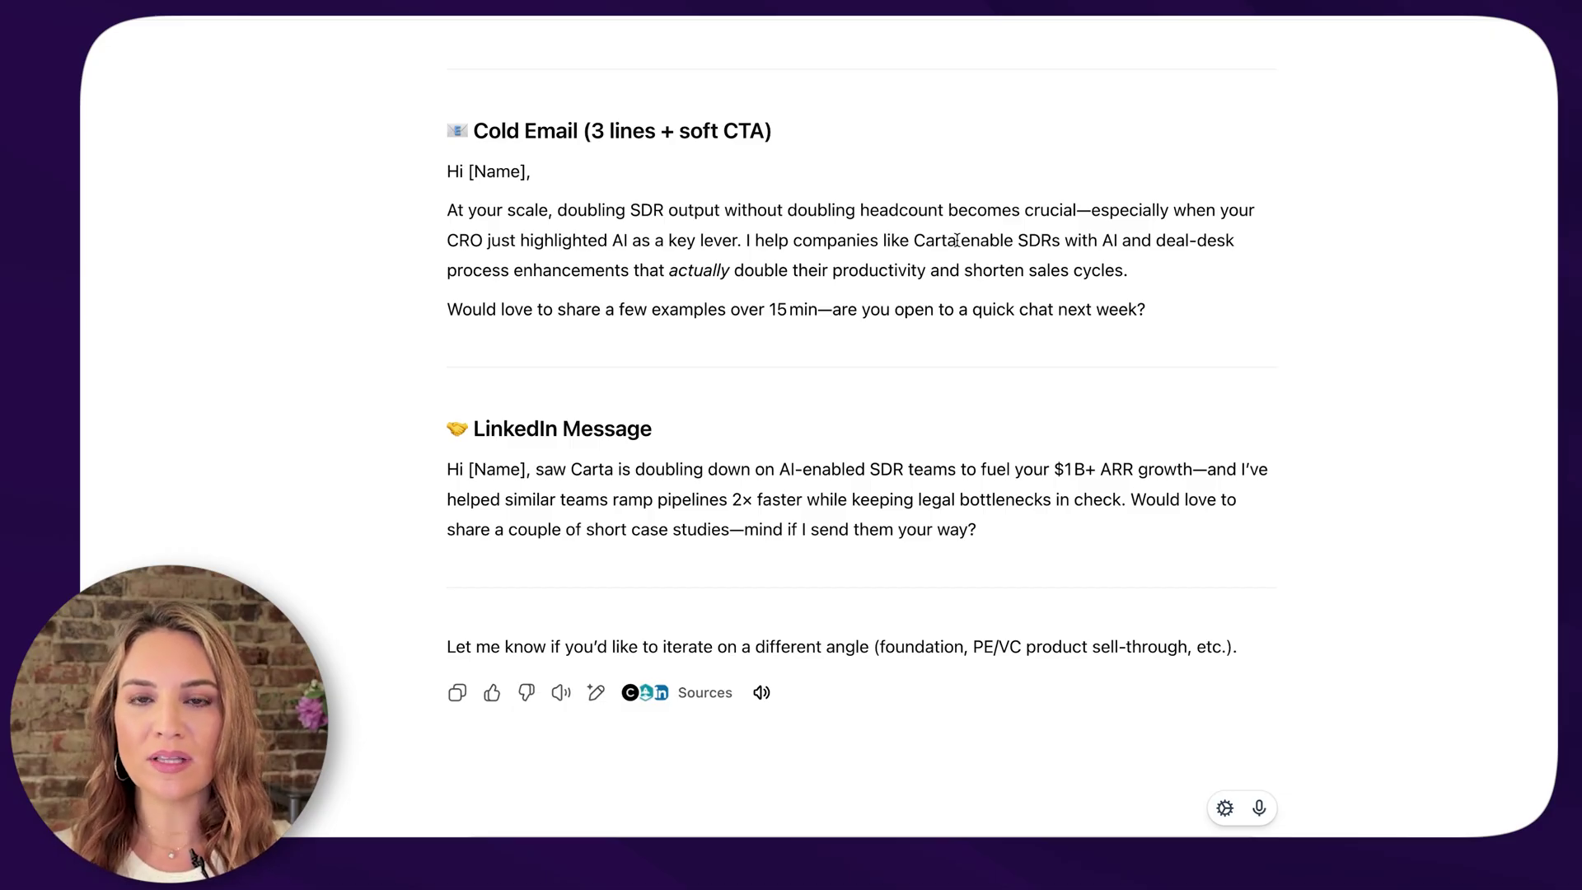
pyautogui.scroll(-3, 902, 273)
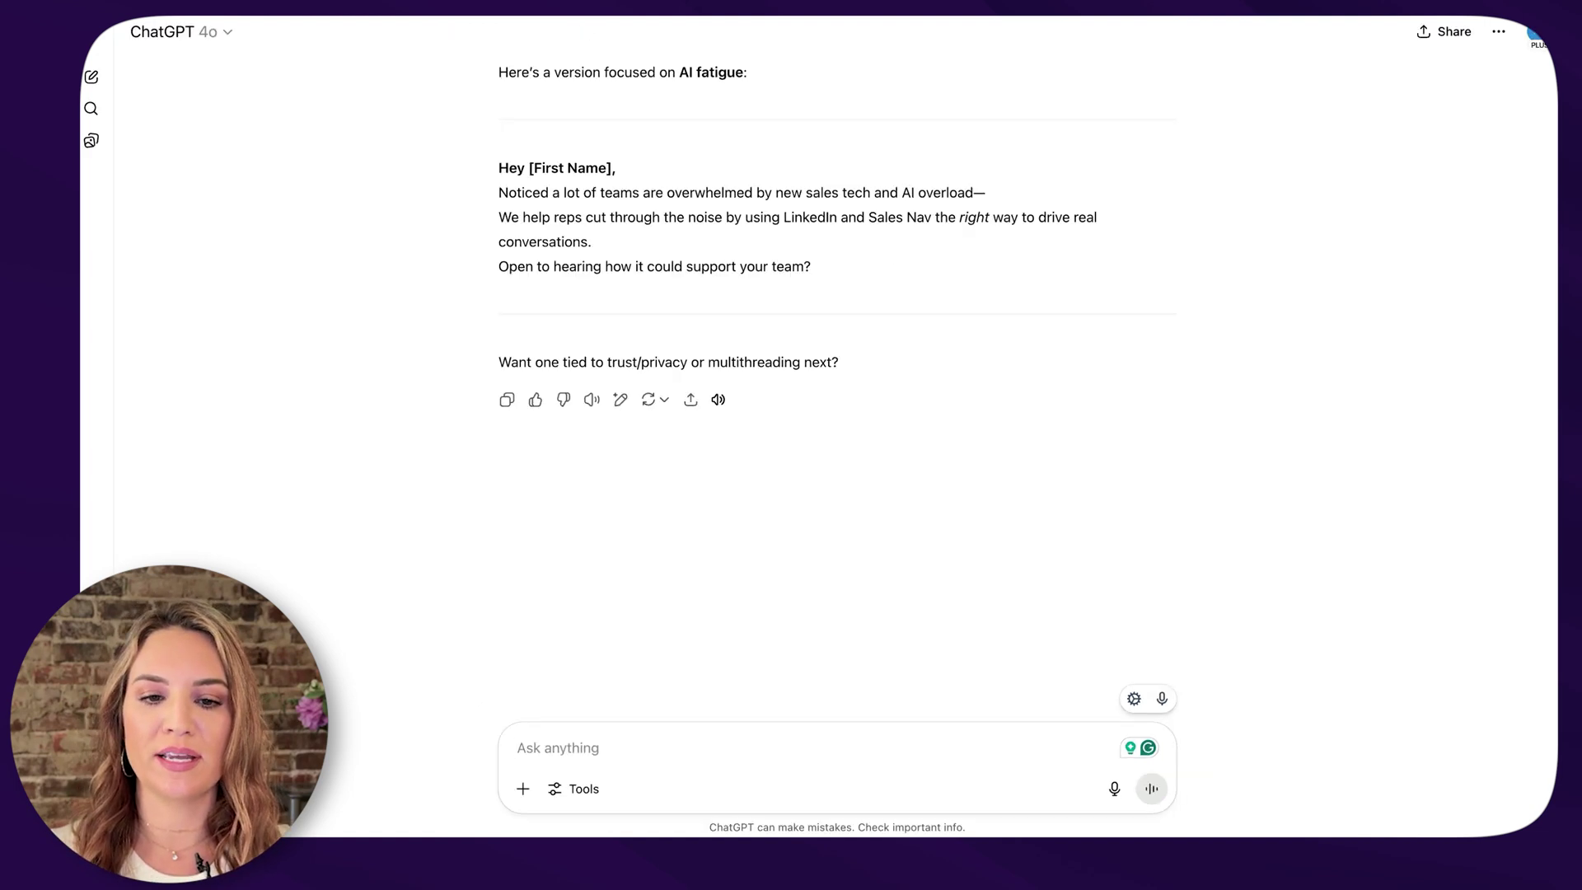
# Skim the replies once more, then begin a new empty 4o chat from the sidebar
pyautogui.scroll(5, 581, 234)
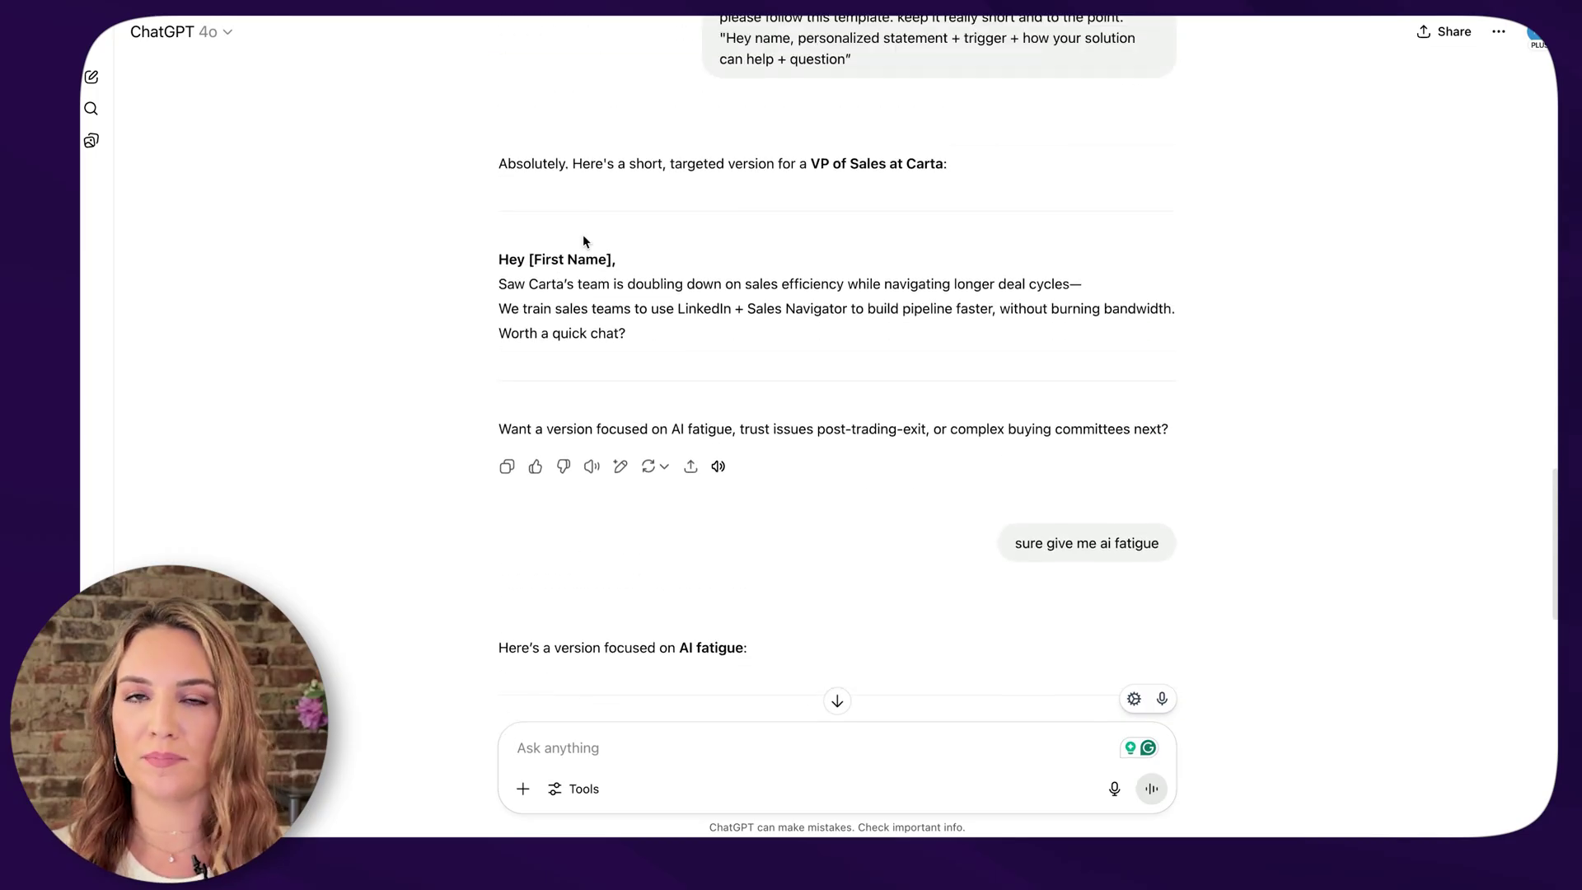
pyautogui.scroll(-3, 583, 240)
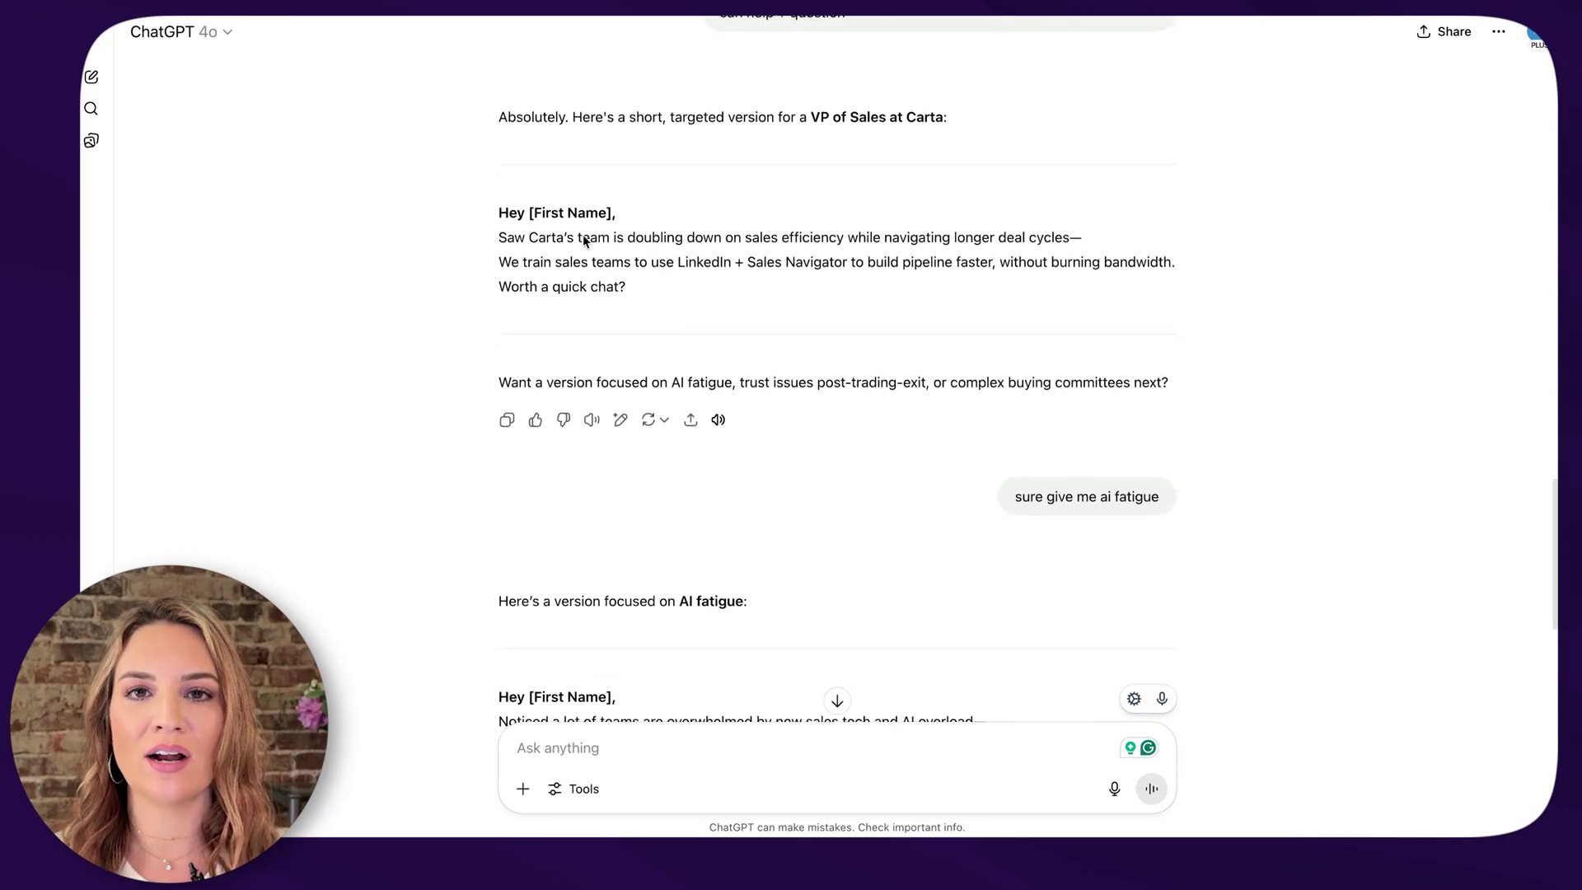
pyautogui.scroll(-3, 619, 667)
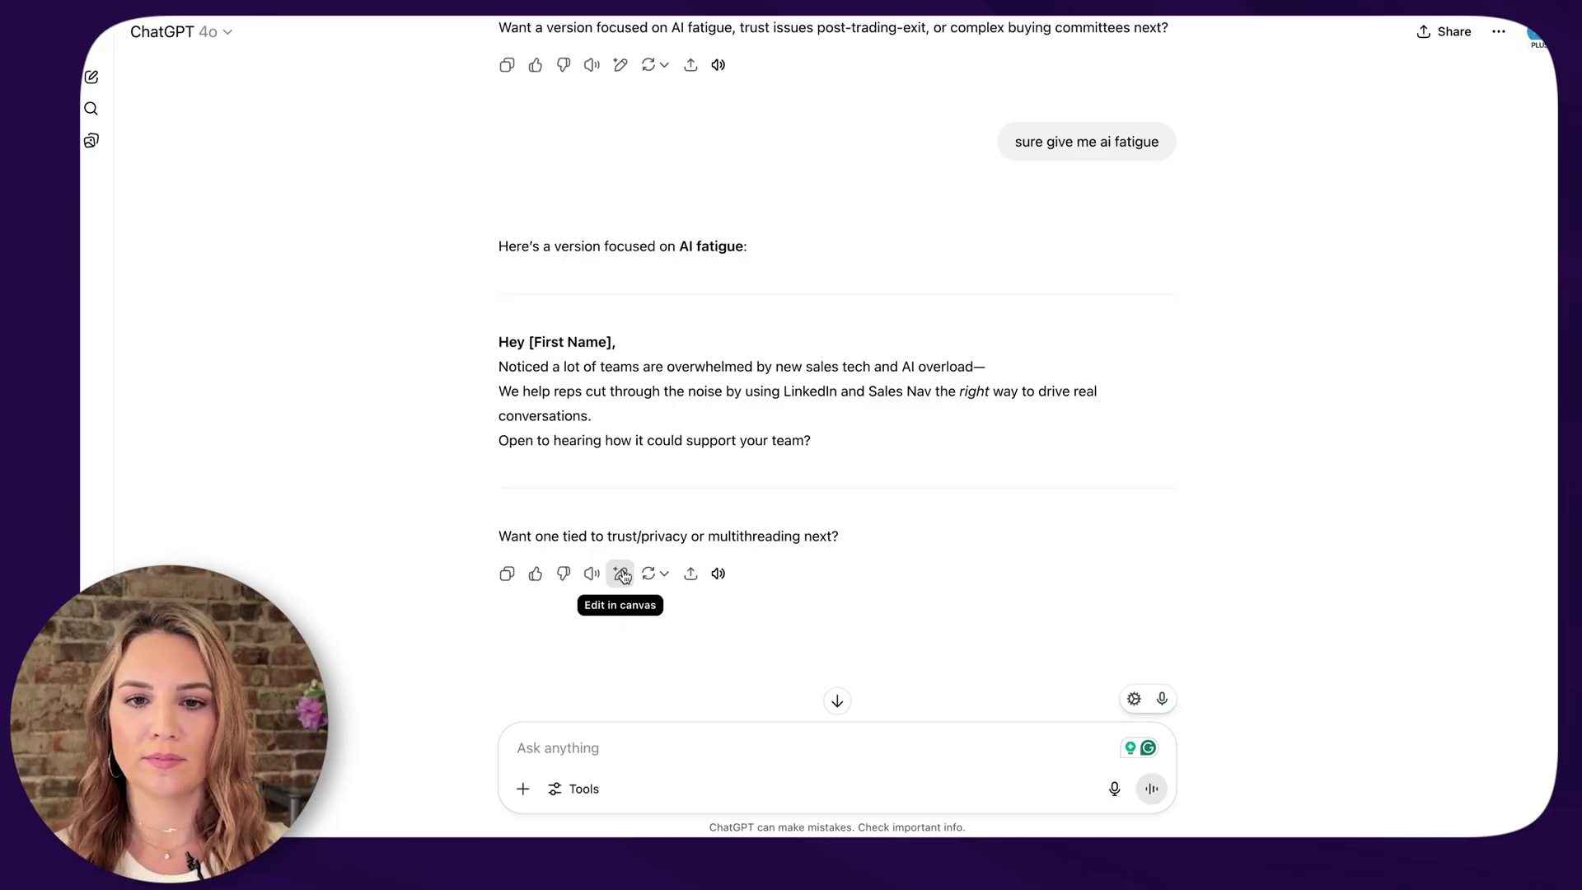
pyautogui.click(93, 80)
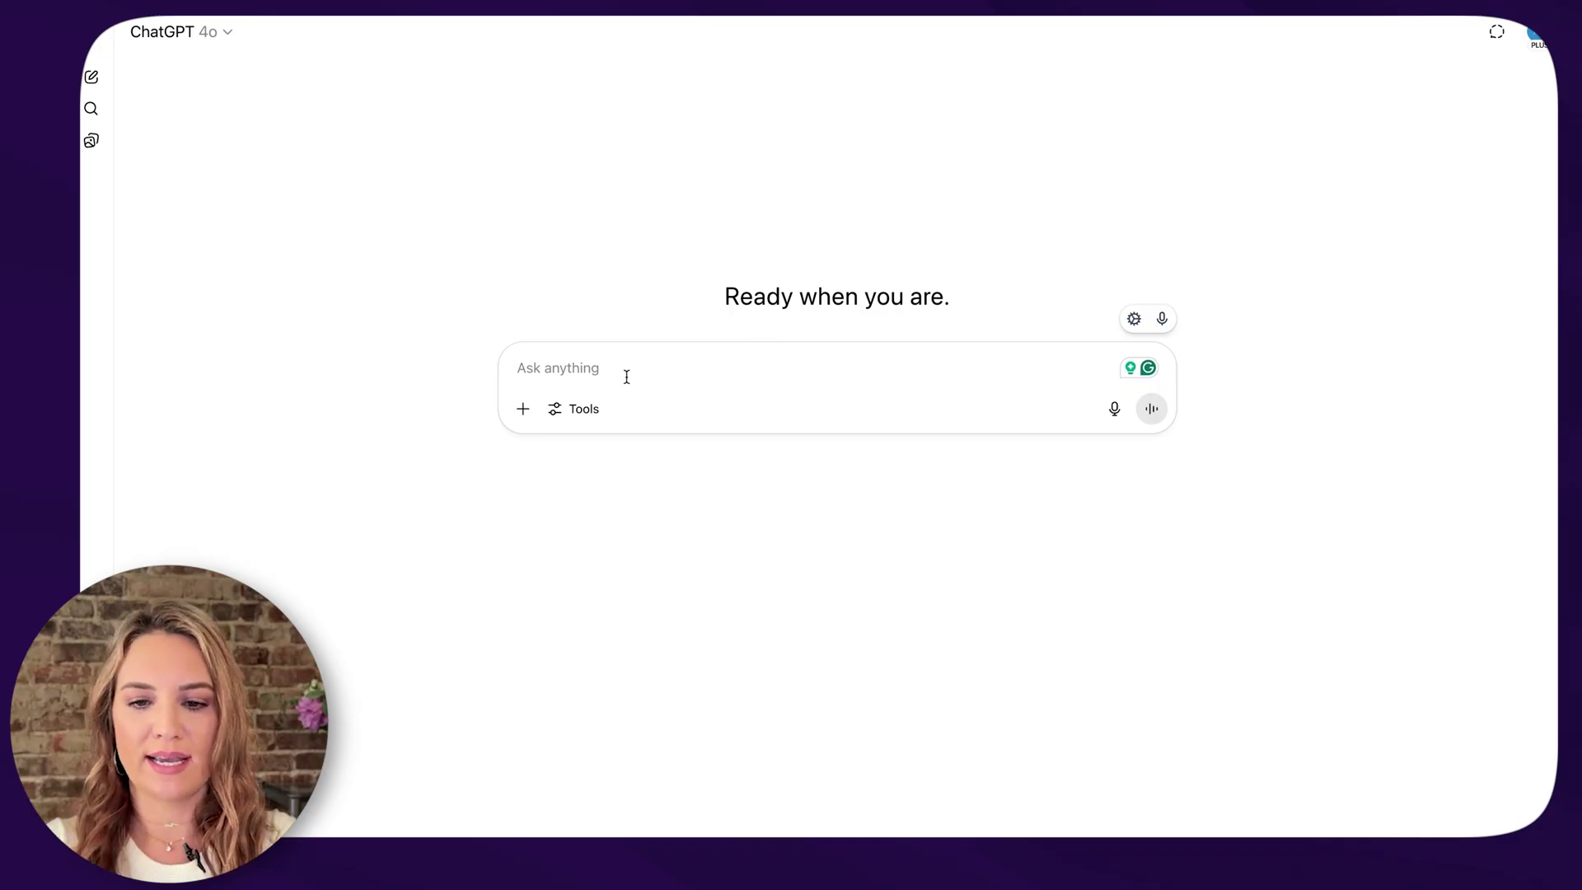
# Ask ChatGPT to pull key points from a sales call, then paste the three follow-up questions and strip their stray quotes
pyautogui.write('hi, i want you ')
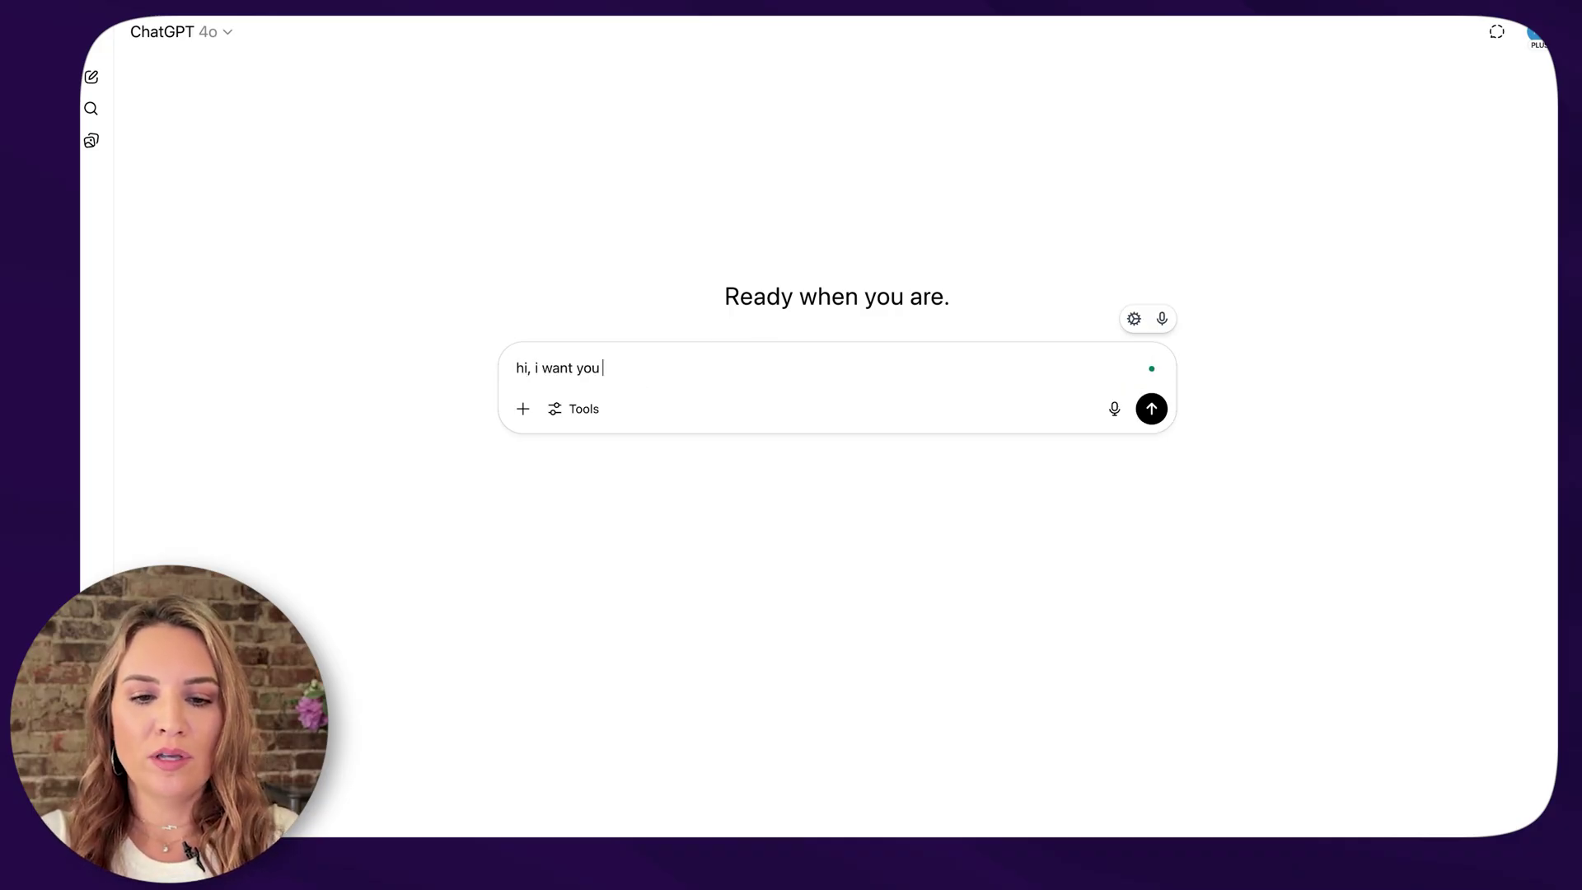
pyautogui.write('to pull out key points from this ')
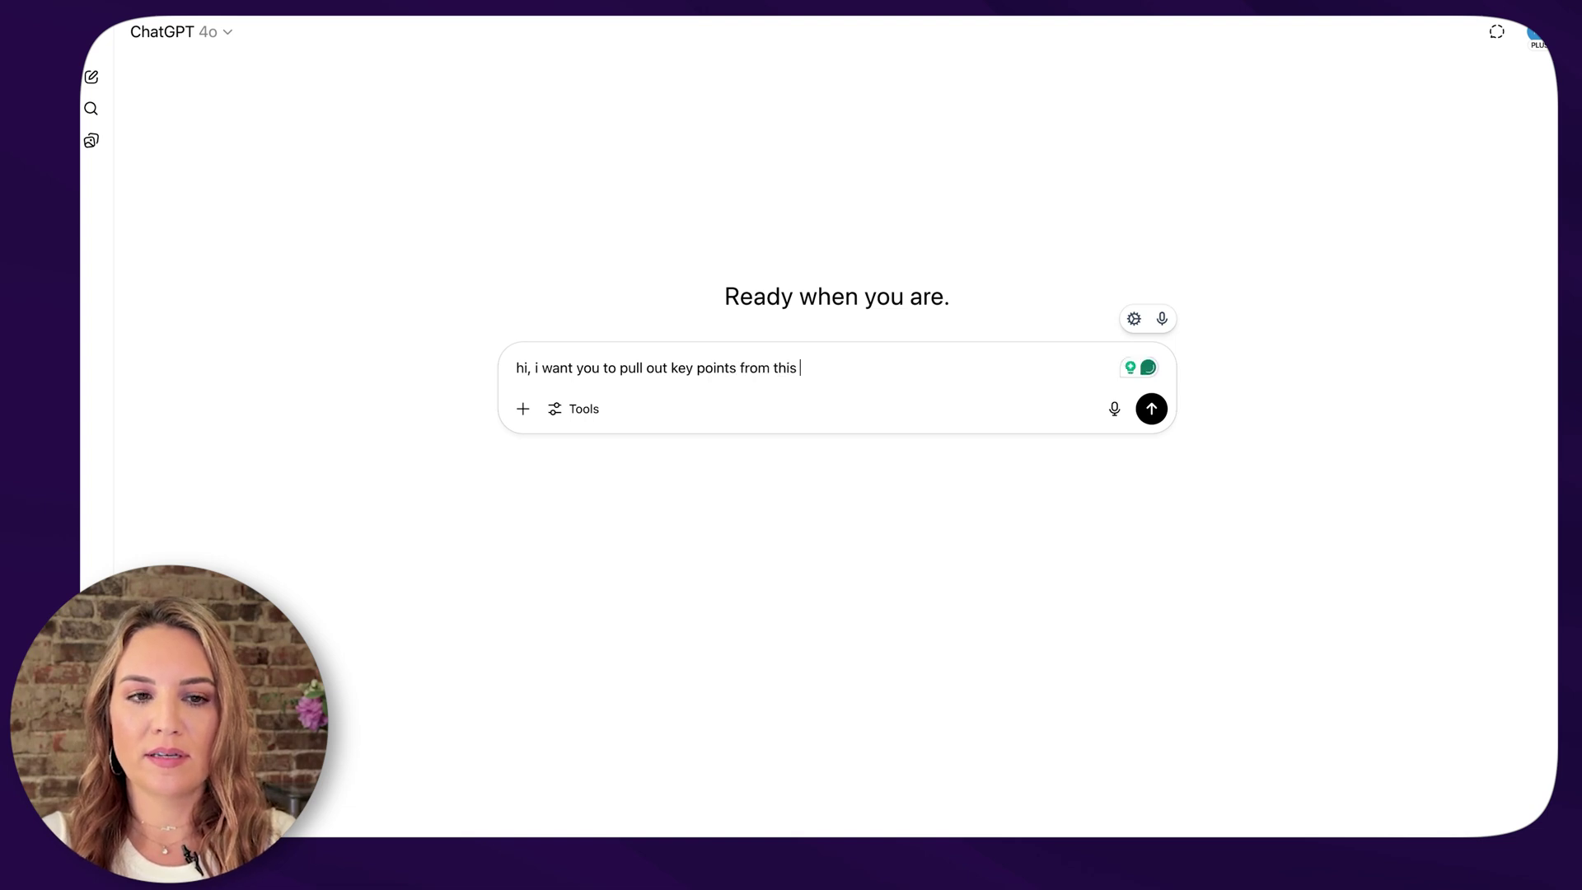
pyautogui.write('sales call I will paste to you now.')
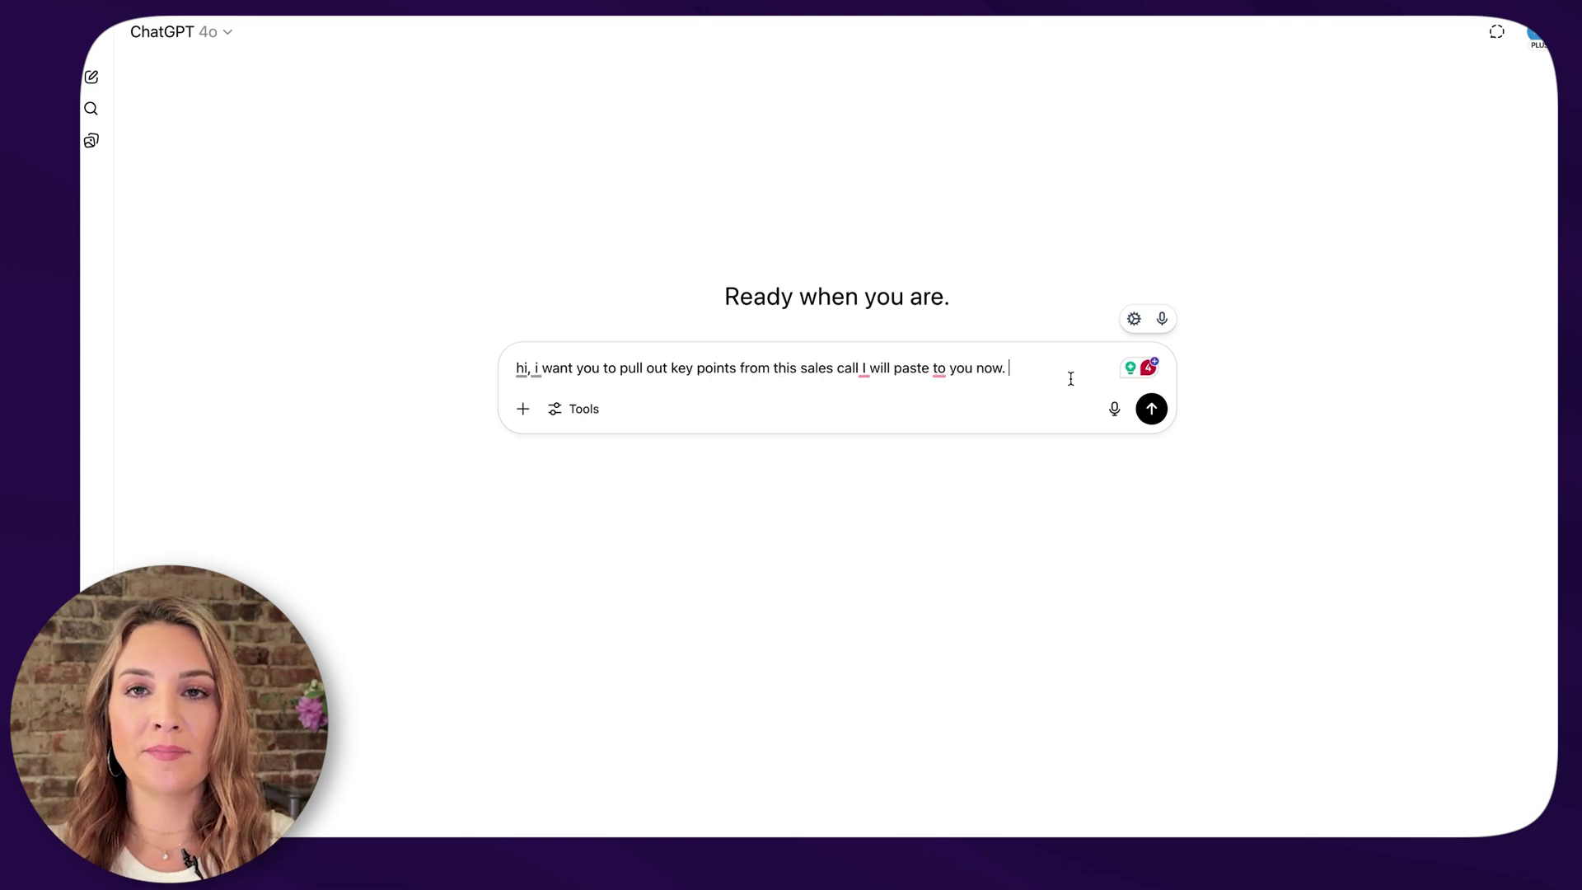
pyautogui.write('→ What are the top pain points mentioned?"  → "Summarize objections I should address in my content."  → "Write 3 outreach hooks based on this transcript."')
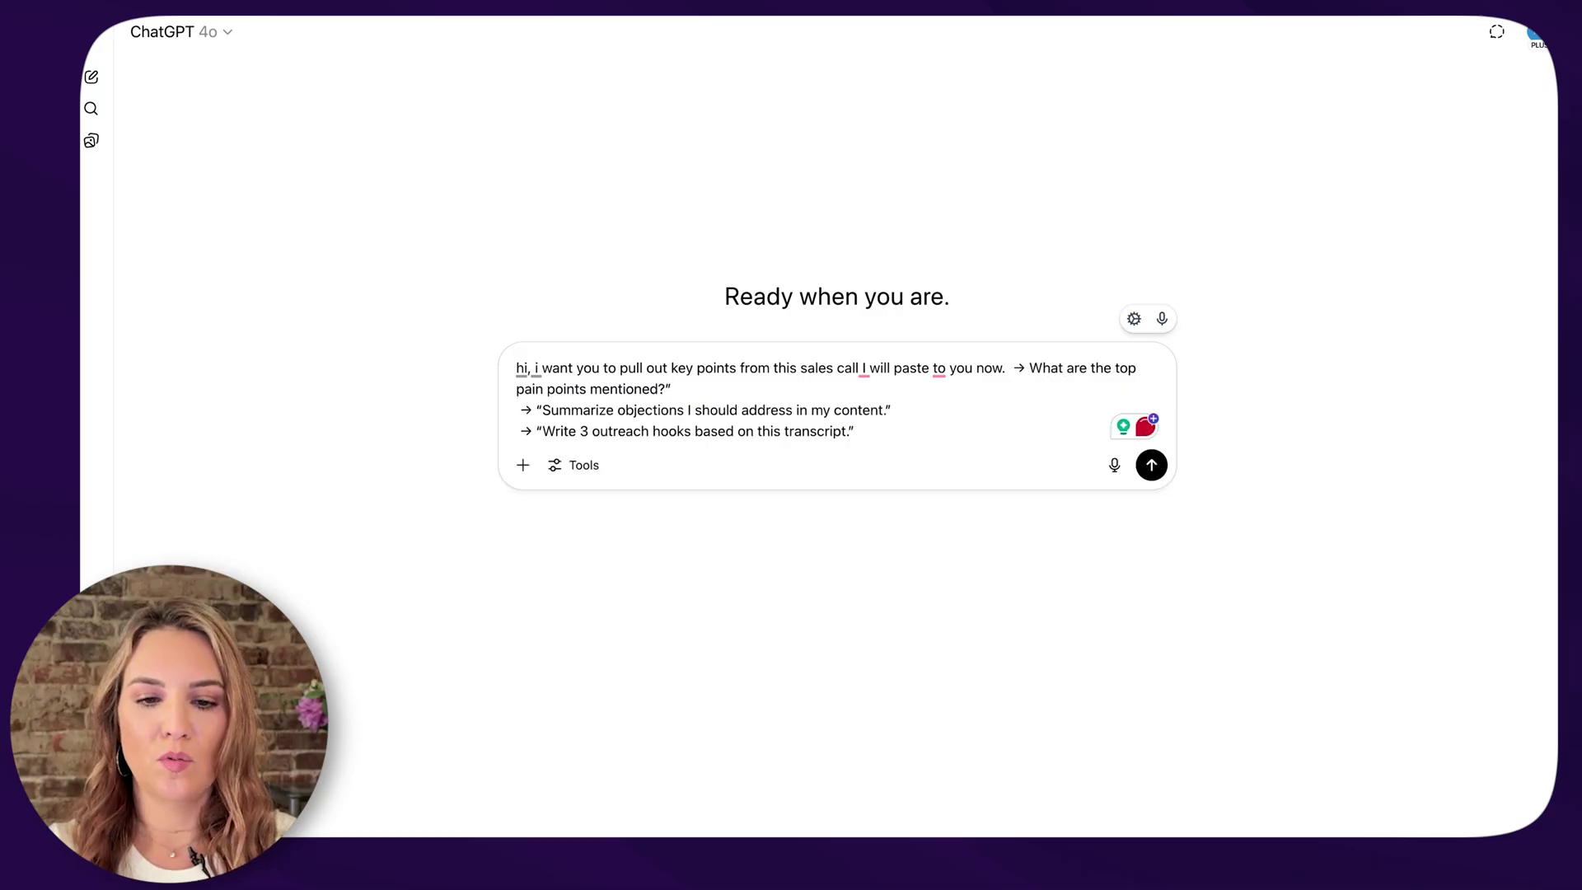
pyautogui.click(674, 389)
pyautogui.press('BackSpace')
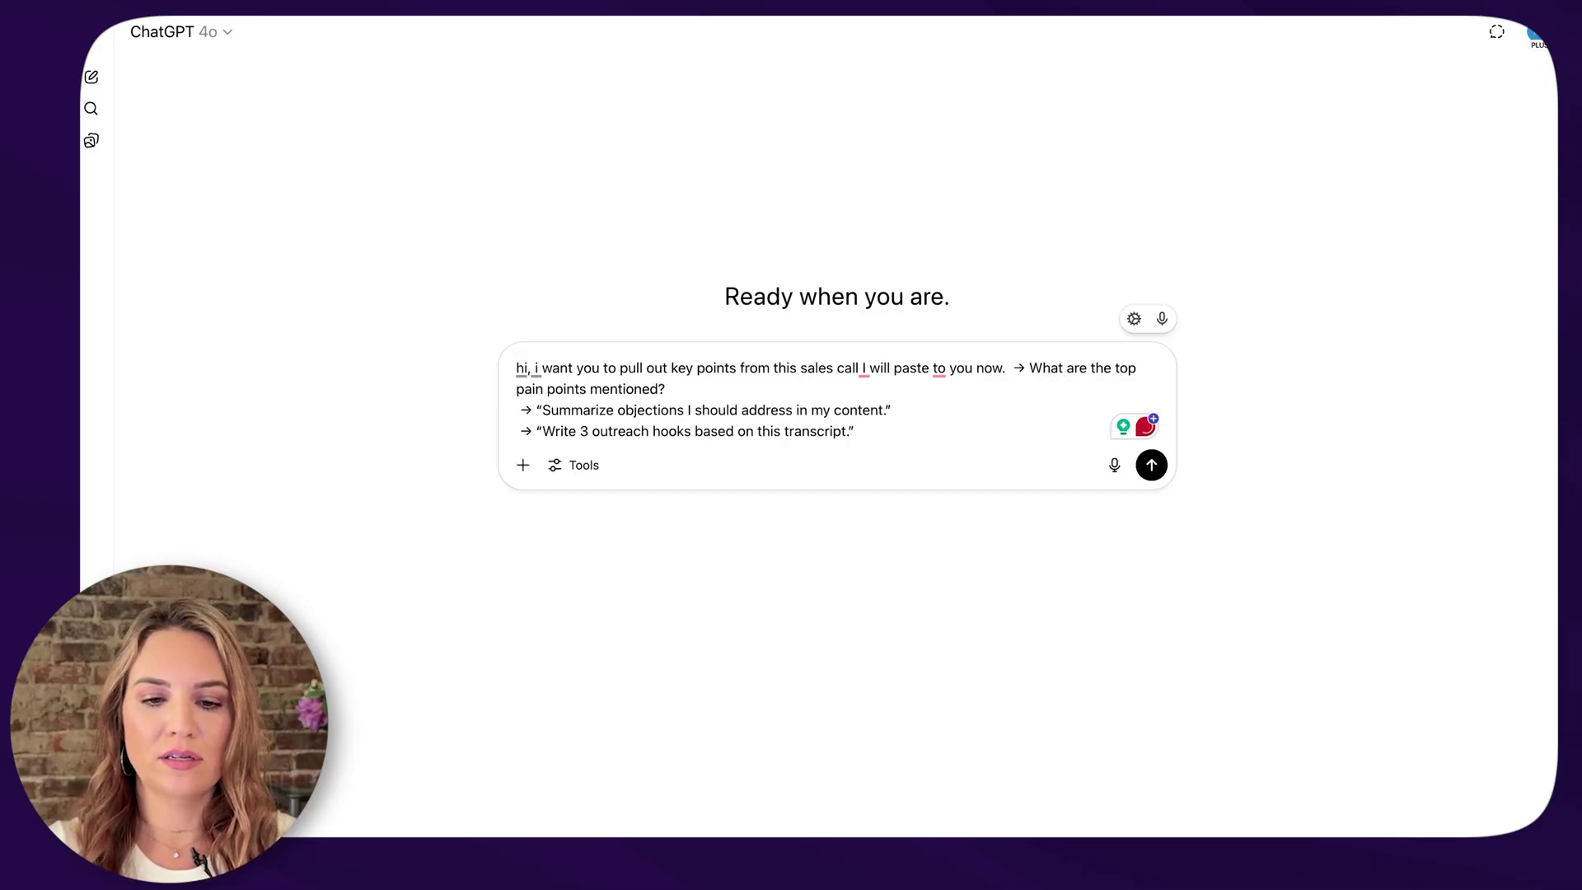
pyautogui.click(939, 406)
pyautogui.press('BackSpace')
pyautogui.click(542, 409)
pyautogui.press('BackSpace')
# Remove the remaining stray quotes, add '- ok? i will paste next', and send the request
pyautogui.click(543, 431)
pyautogui.press('BackSpace')
pyautogui.click(860, 431)
pyautogui.press('BackSpace')
pyautogui.write('- ok? i will paste next')
pyautogui.press('Return')
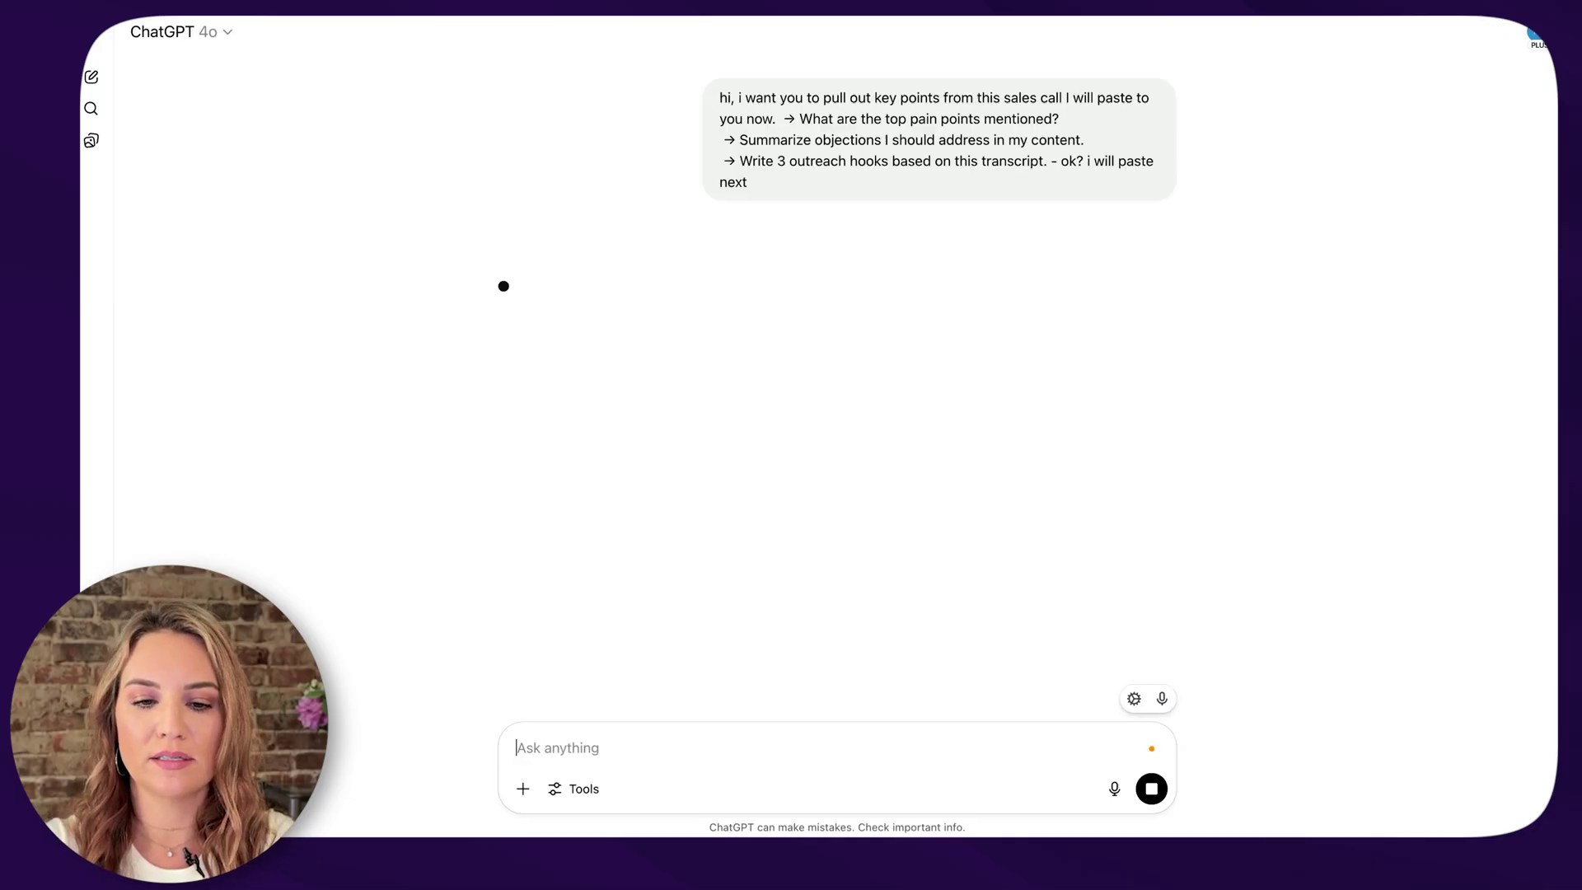
# Paste into the empty message box and select the pasted lines so the transcript can replace them
pyautogui.click(709, 738)
pyautogui.write('→ "What are the top pain points mentioned?" → "Summarize objections I should address in my content." → "Write 3 outreach hooks based on this transcript."')
pyautogui.moveTo(902, 752); pyautogui.dragTo(452, 669)
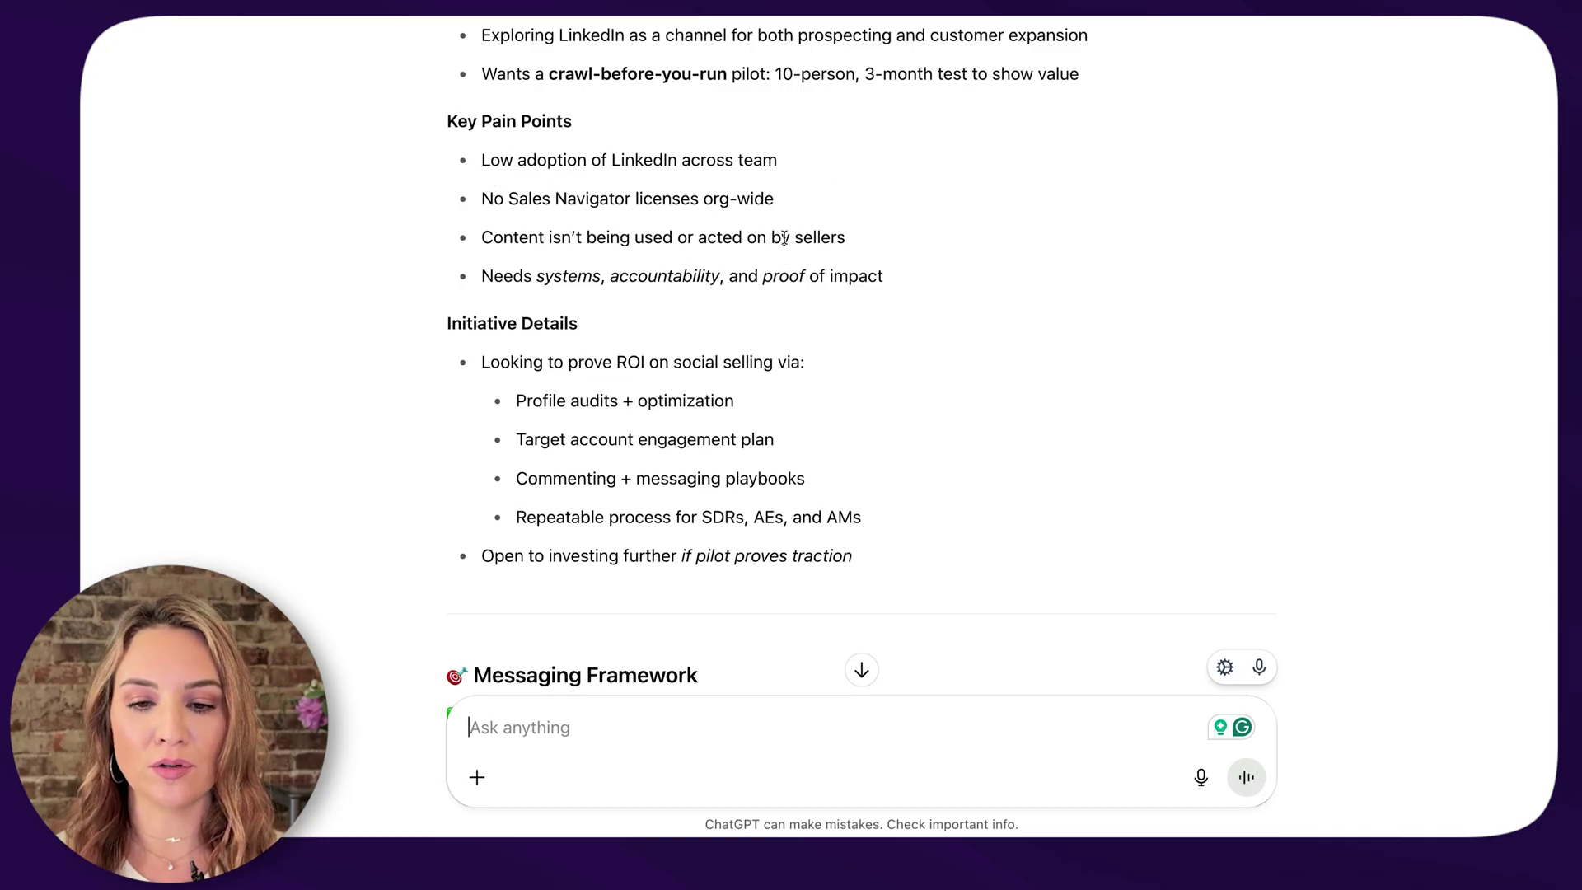
# Scroll down the Brinks Messaging Framework to the value prop and select its text
pyautogui.scroll(-1, 603, 251)
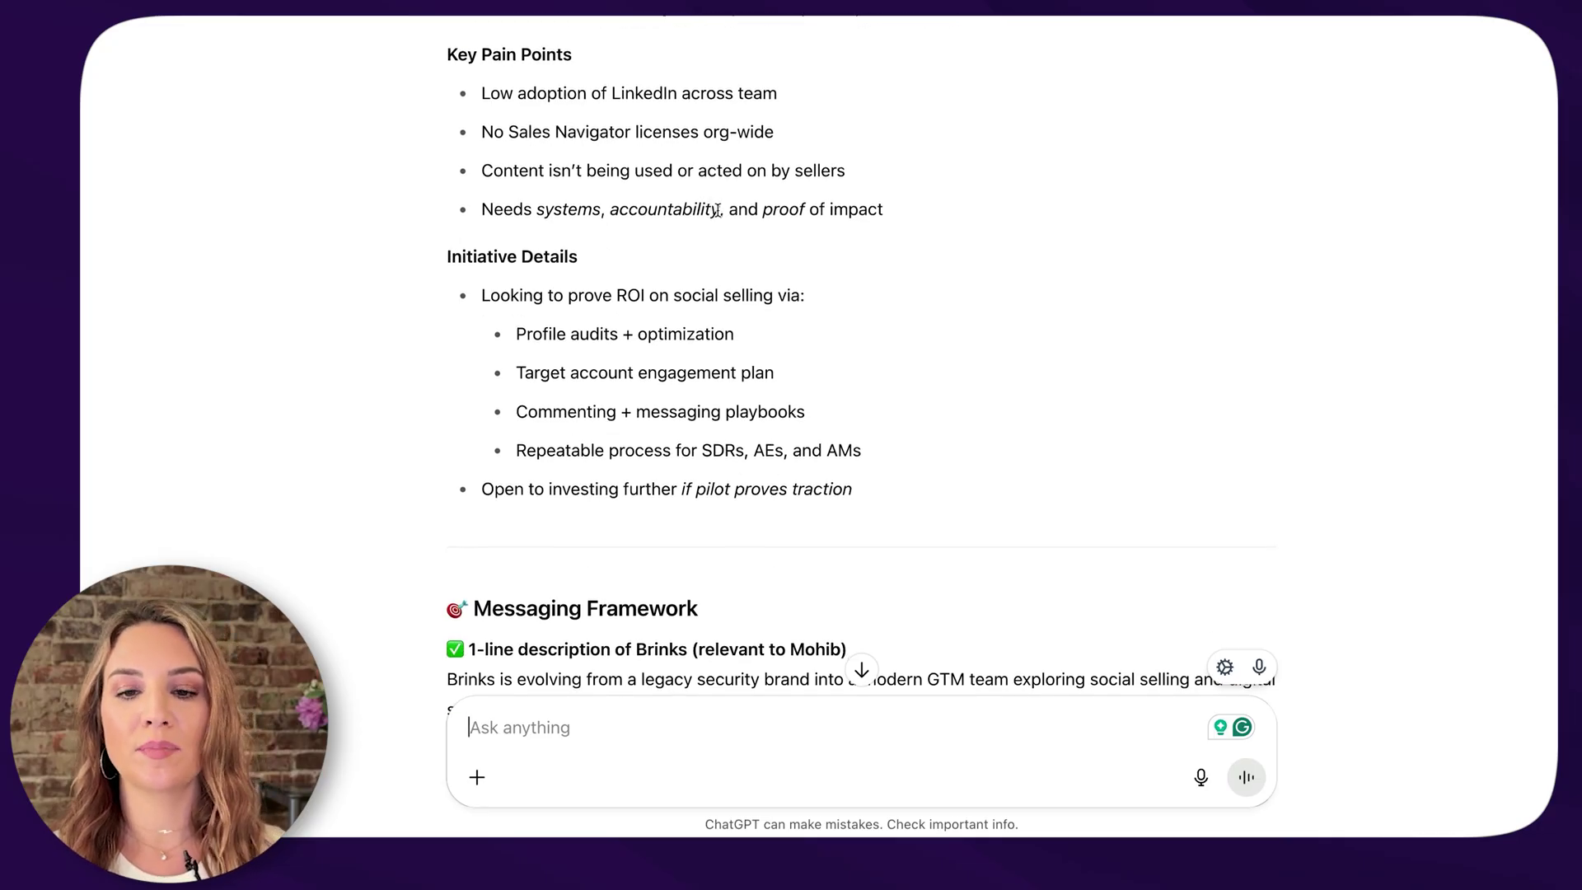
pyautogui.scroll(-2, 747, 243)
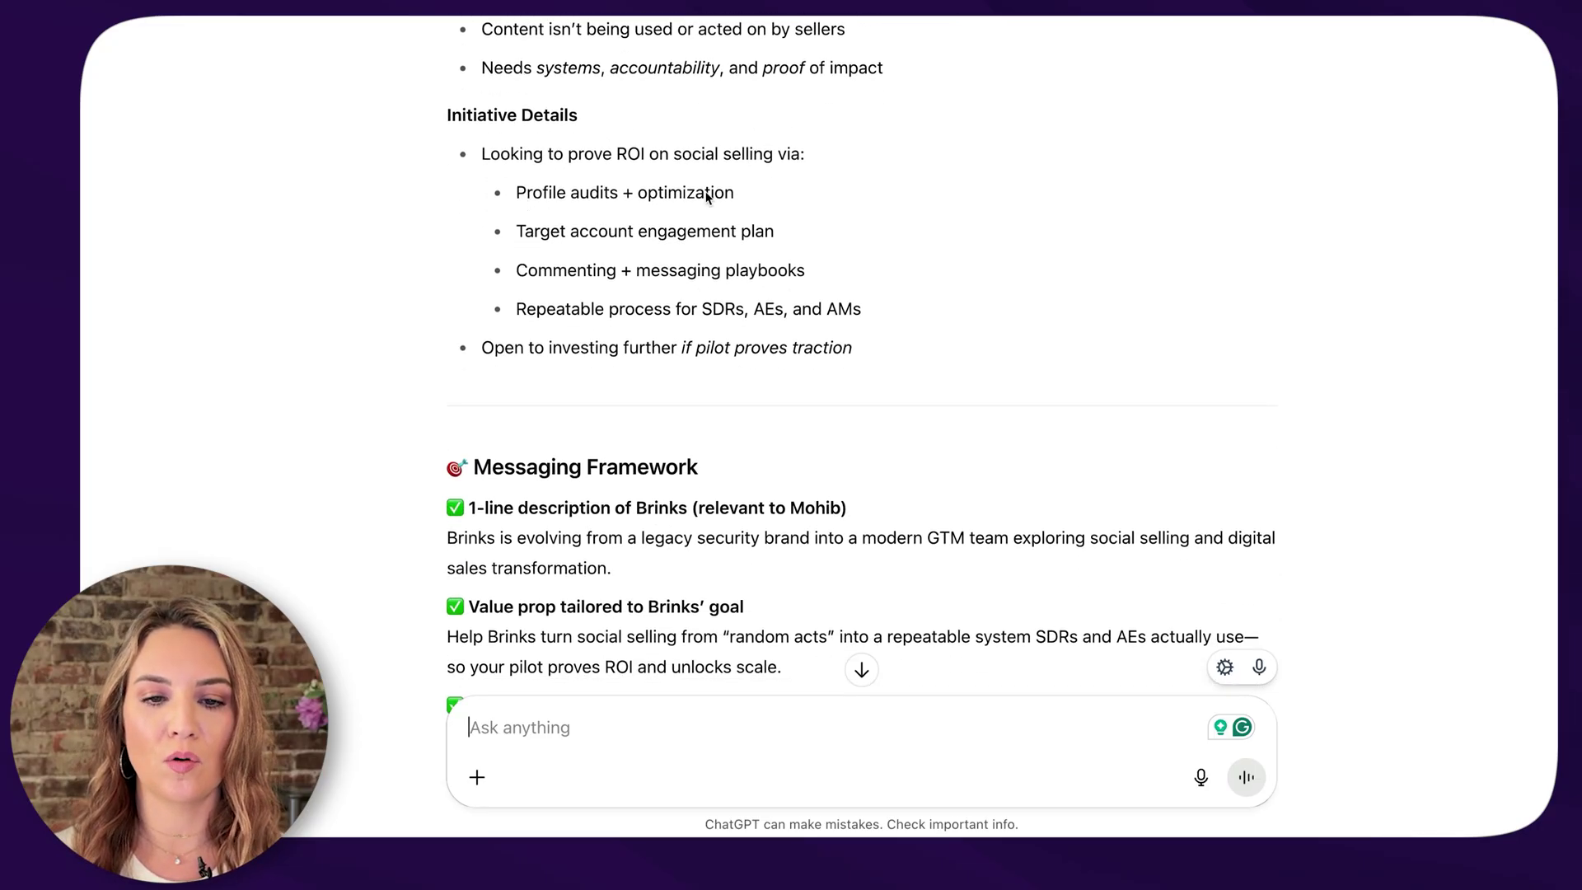
pyautogui.scroll(-6, 711, 211)
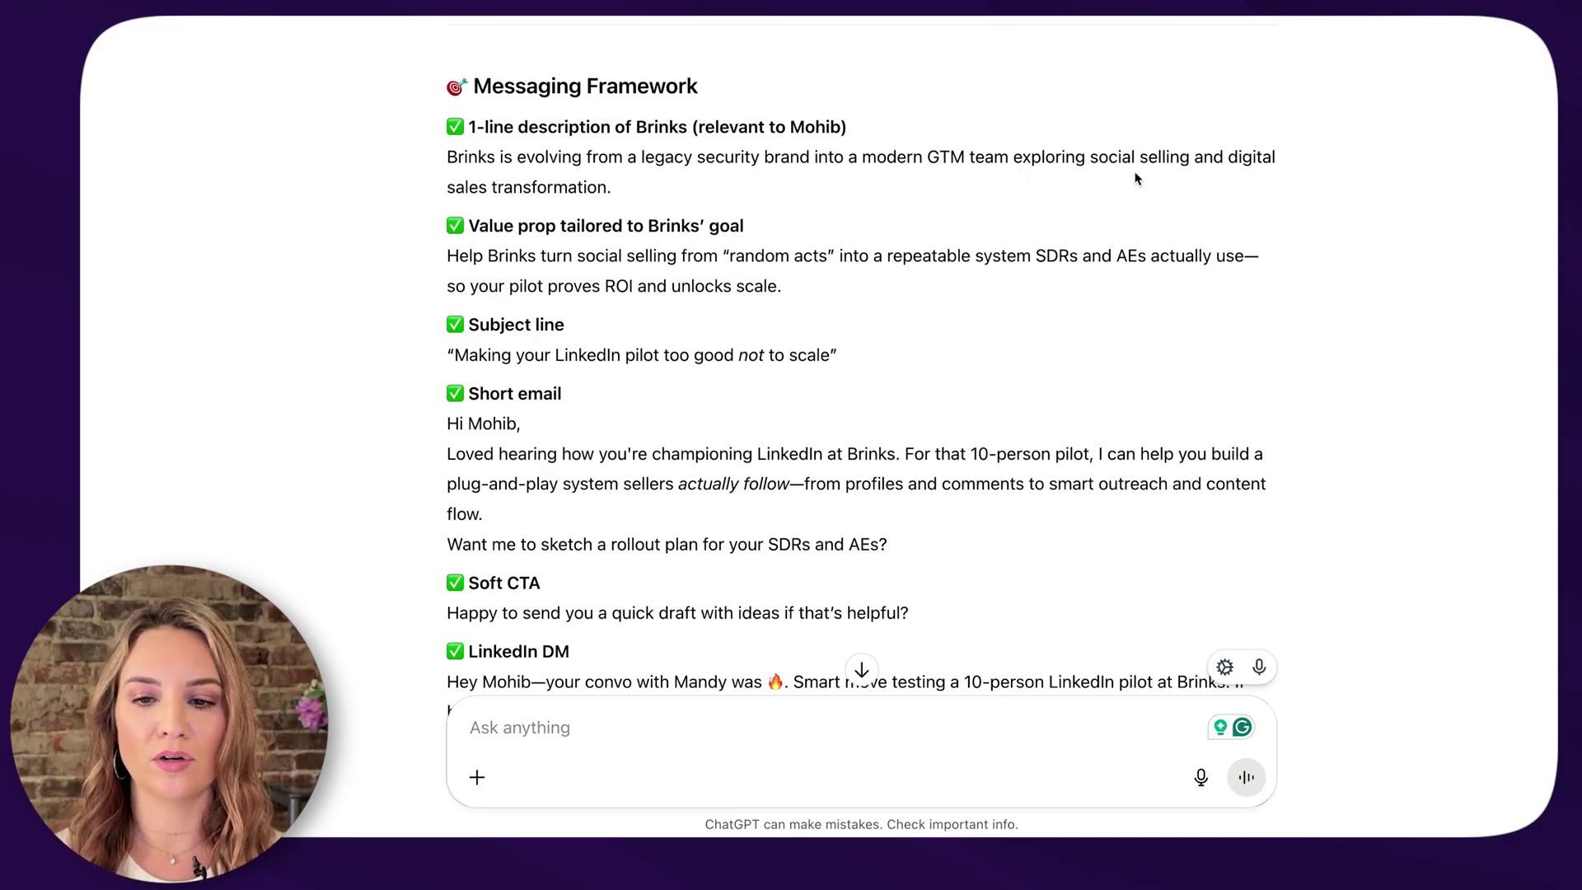
pyautogui.scroll(-2, 759, 211)
pyautogui.scroll(-1, 759, 211)
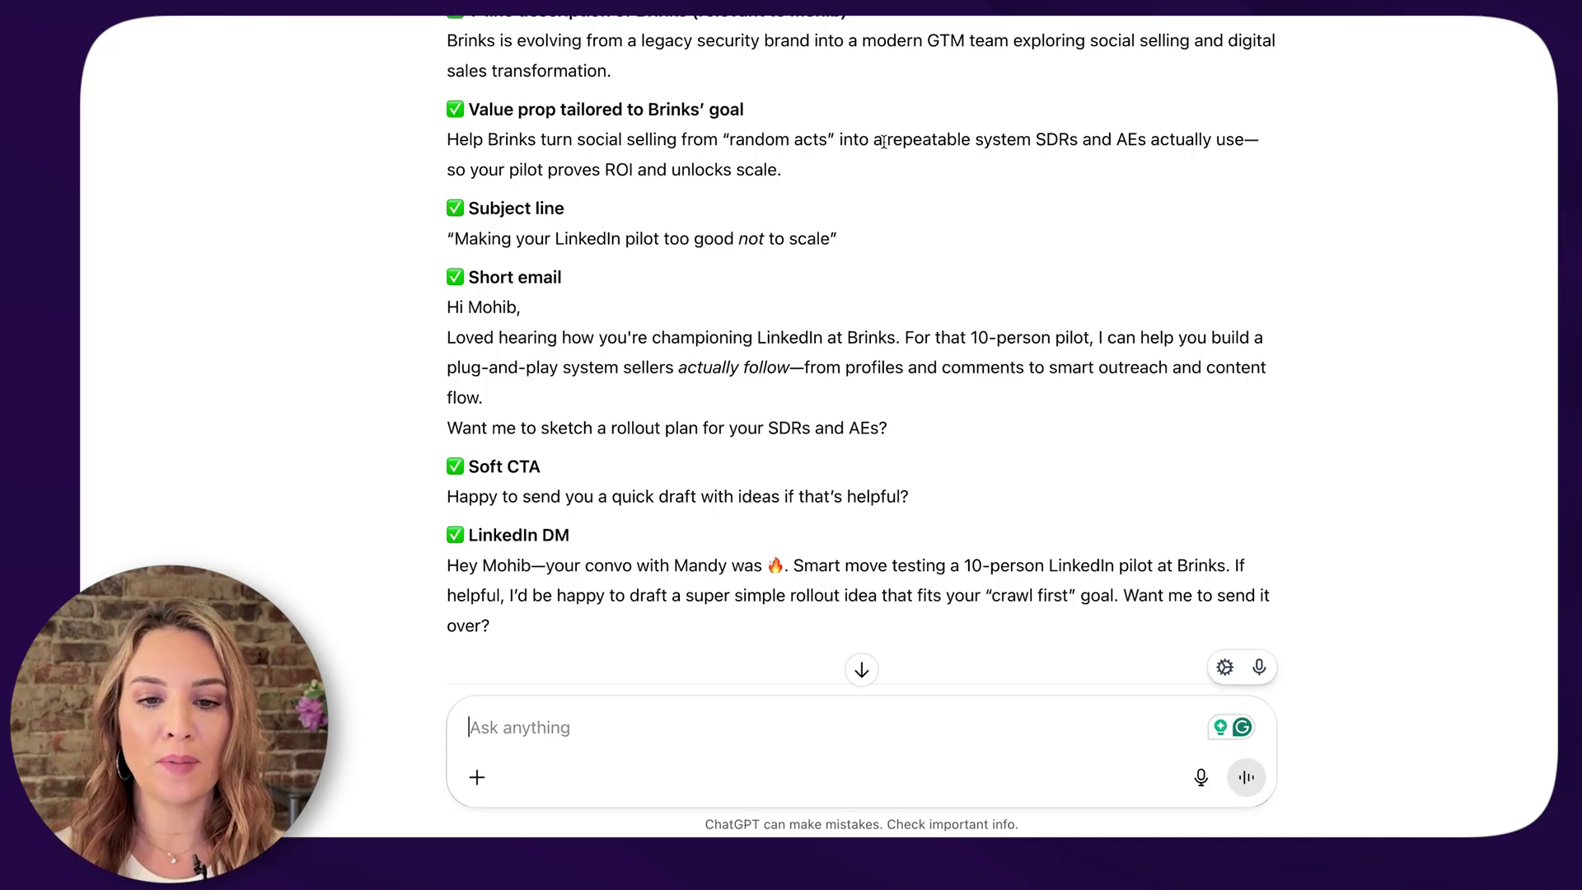
pyautogui.moveTo(820, 175); pyautogui.dragTo(690, 170)
pyautogui.tripleClick(575, 156)
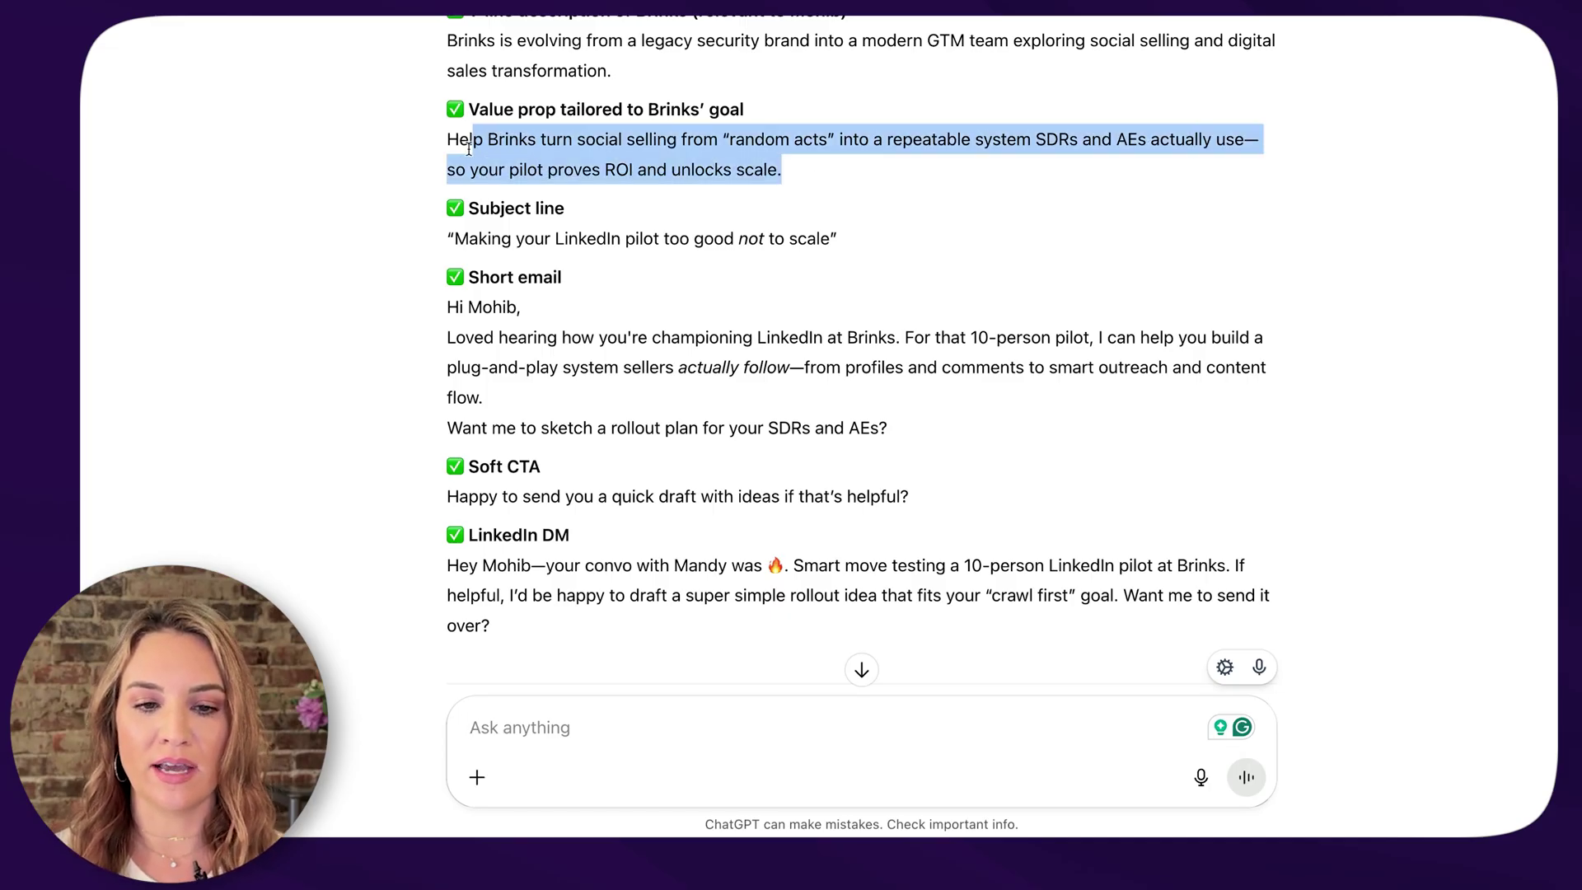
pyautogui.doubleClick(544, 153)
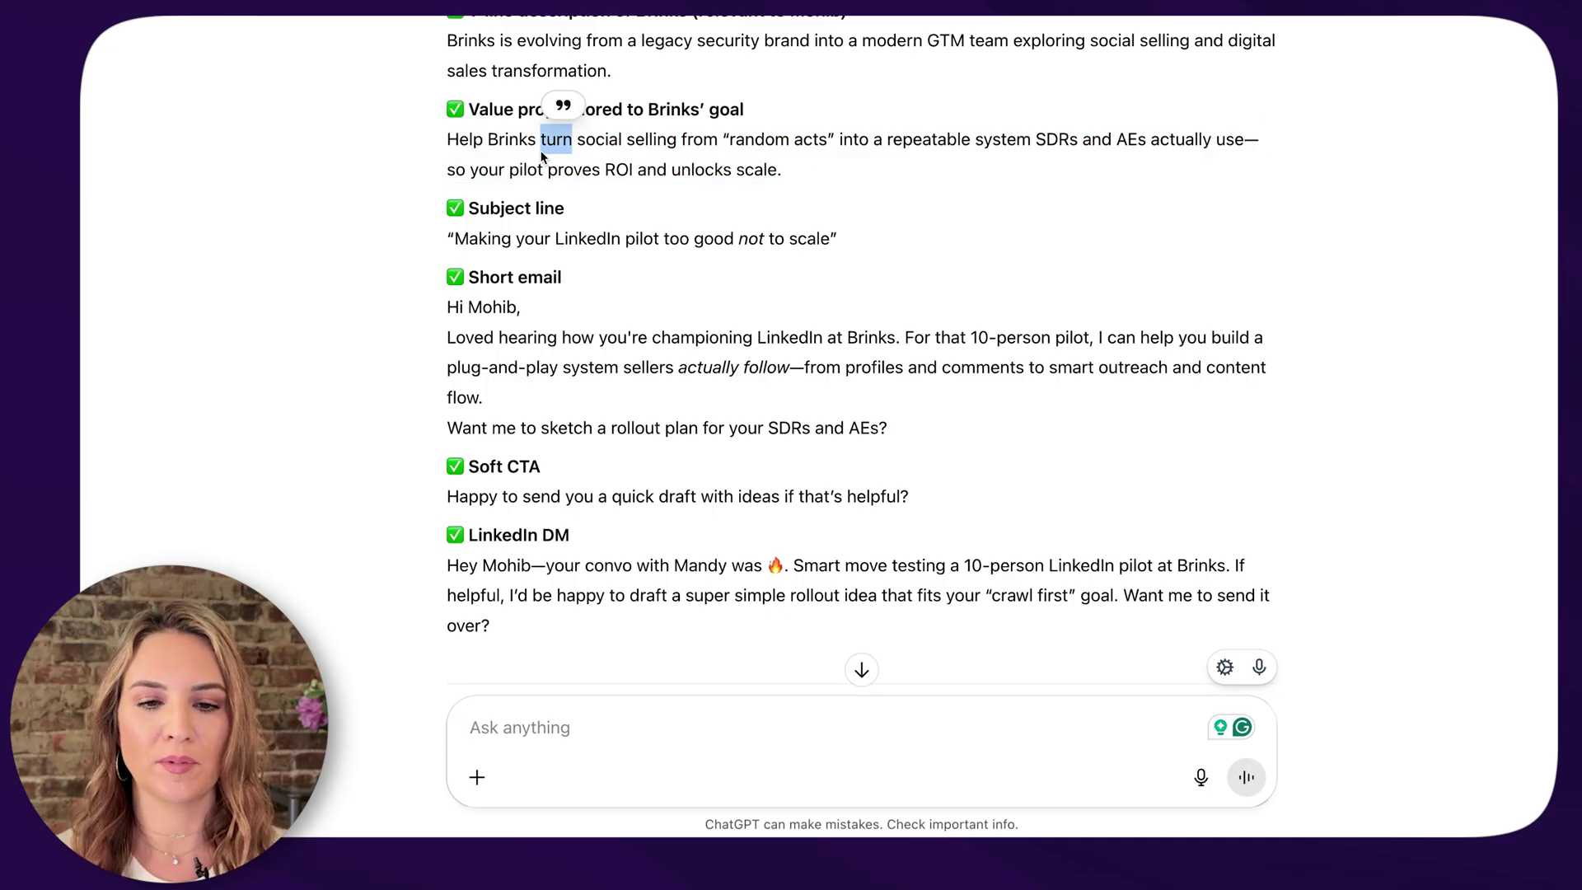
# Scroll through the subject line, short email, soft CTA and LinkedIn DM in the framework
pyautogui.scroll(-1, 684, 235)
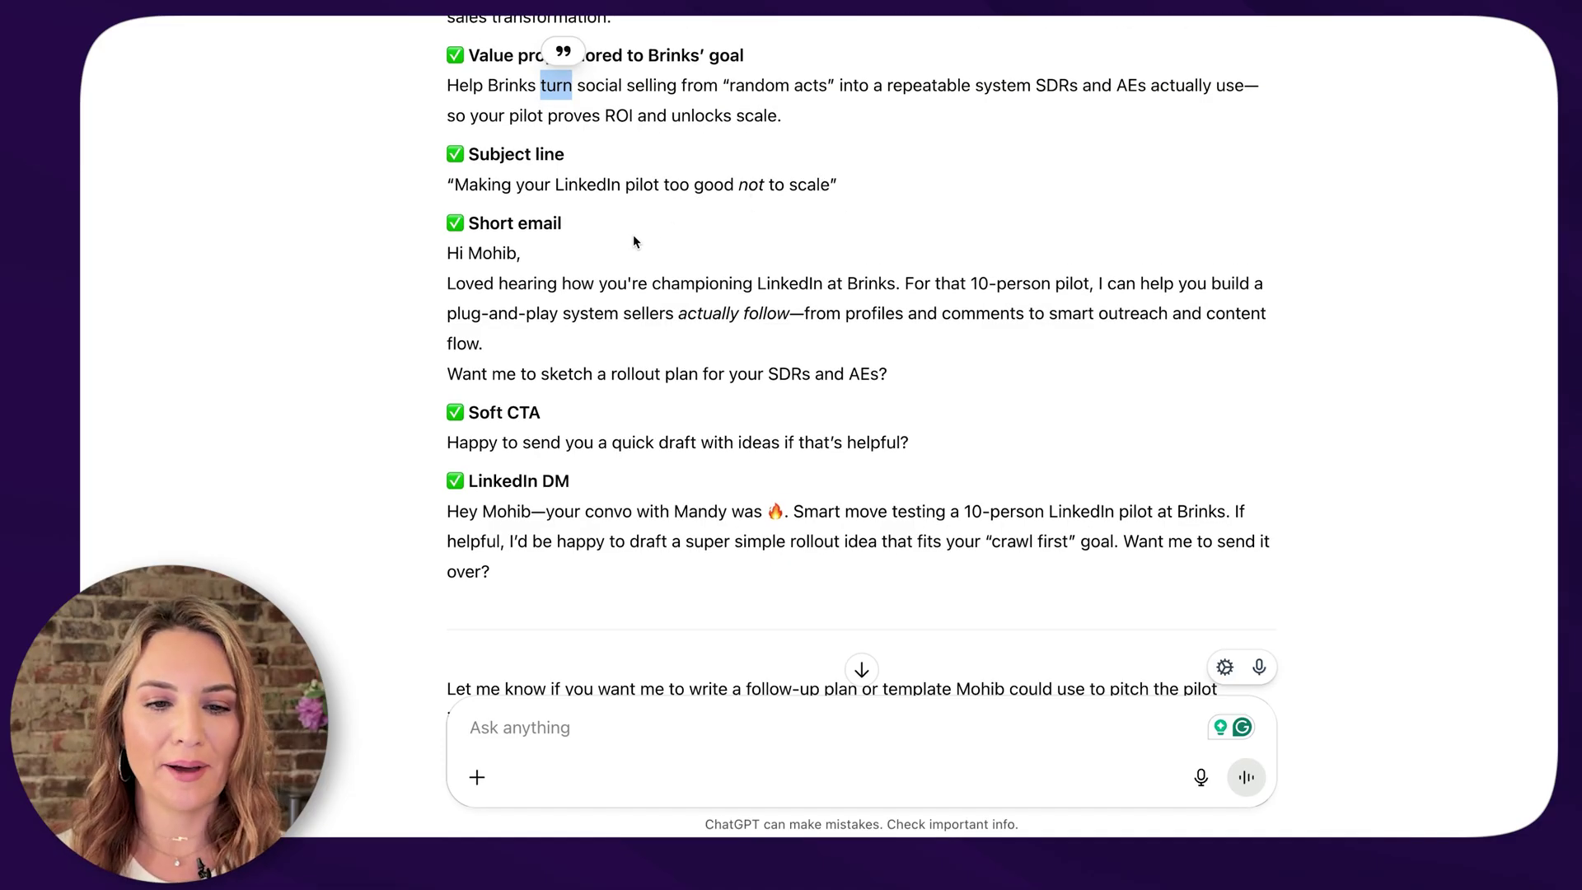
pyautogui.scroll(-1, 639, 240)
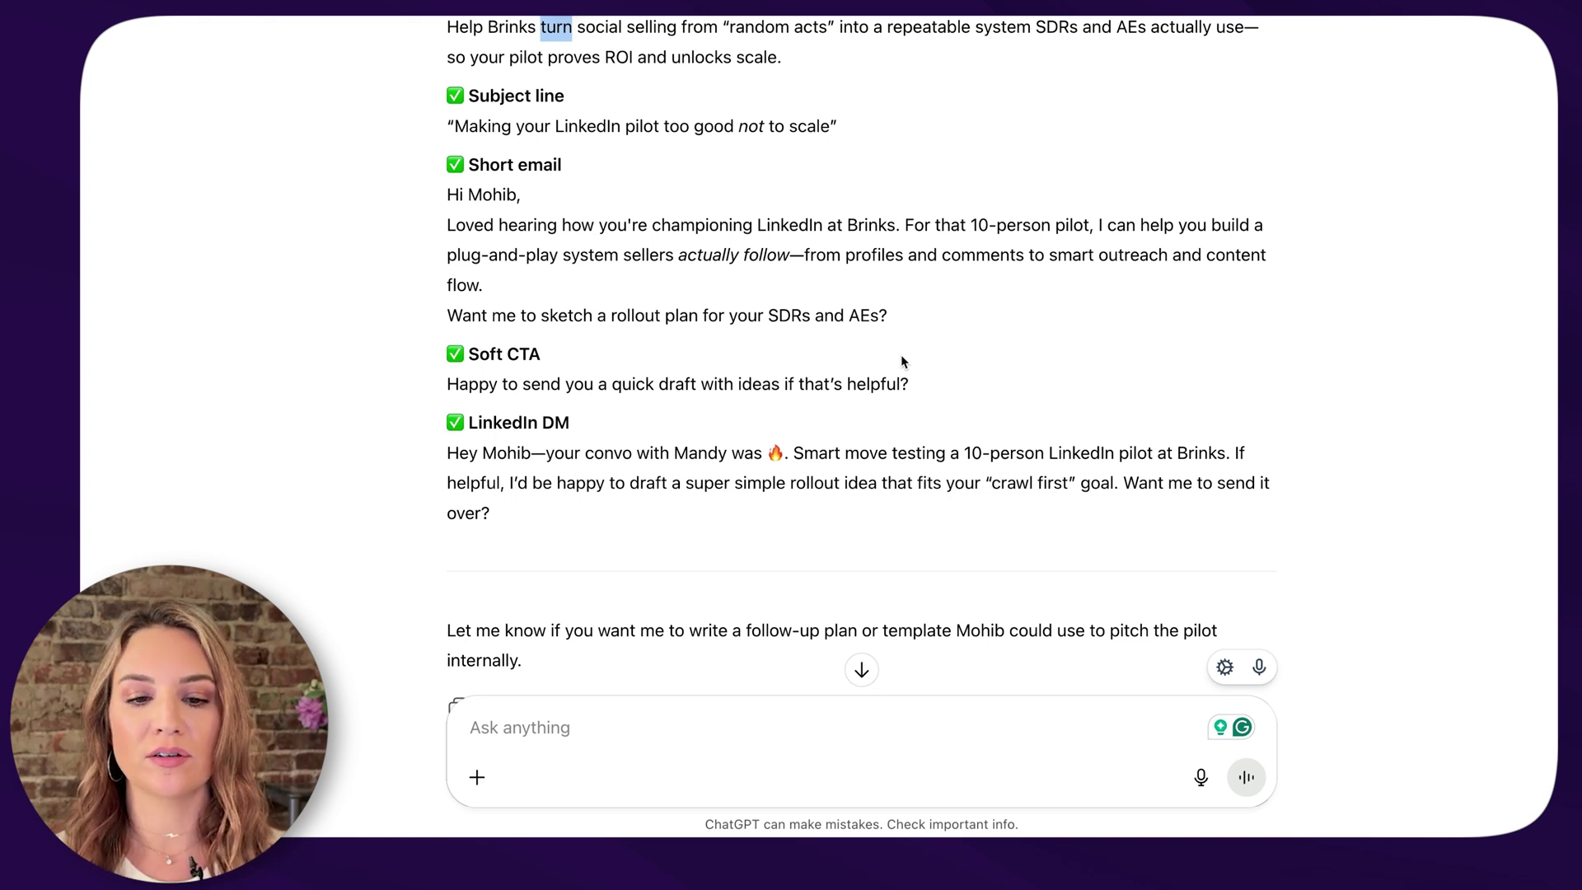
pyautogui.scroll(-3, 901, 361)
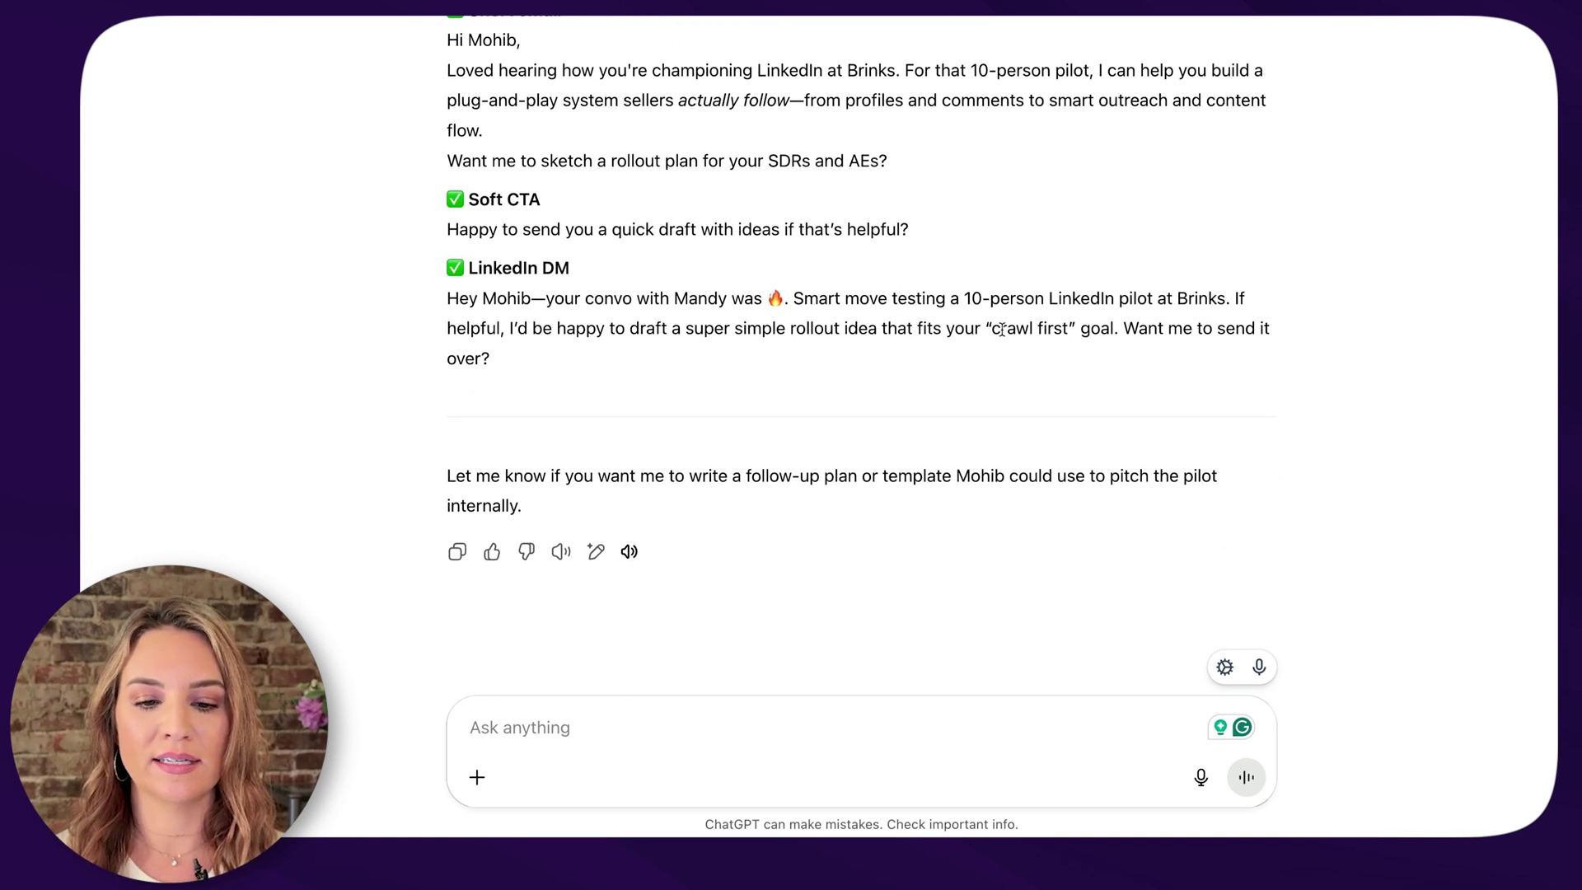
pyautogui.scroll(20, 855, 461)
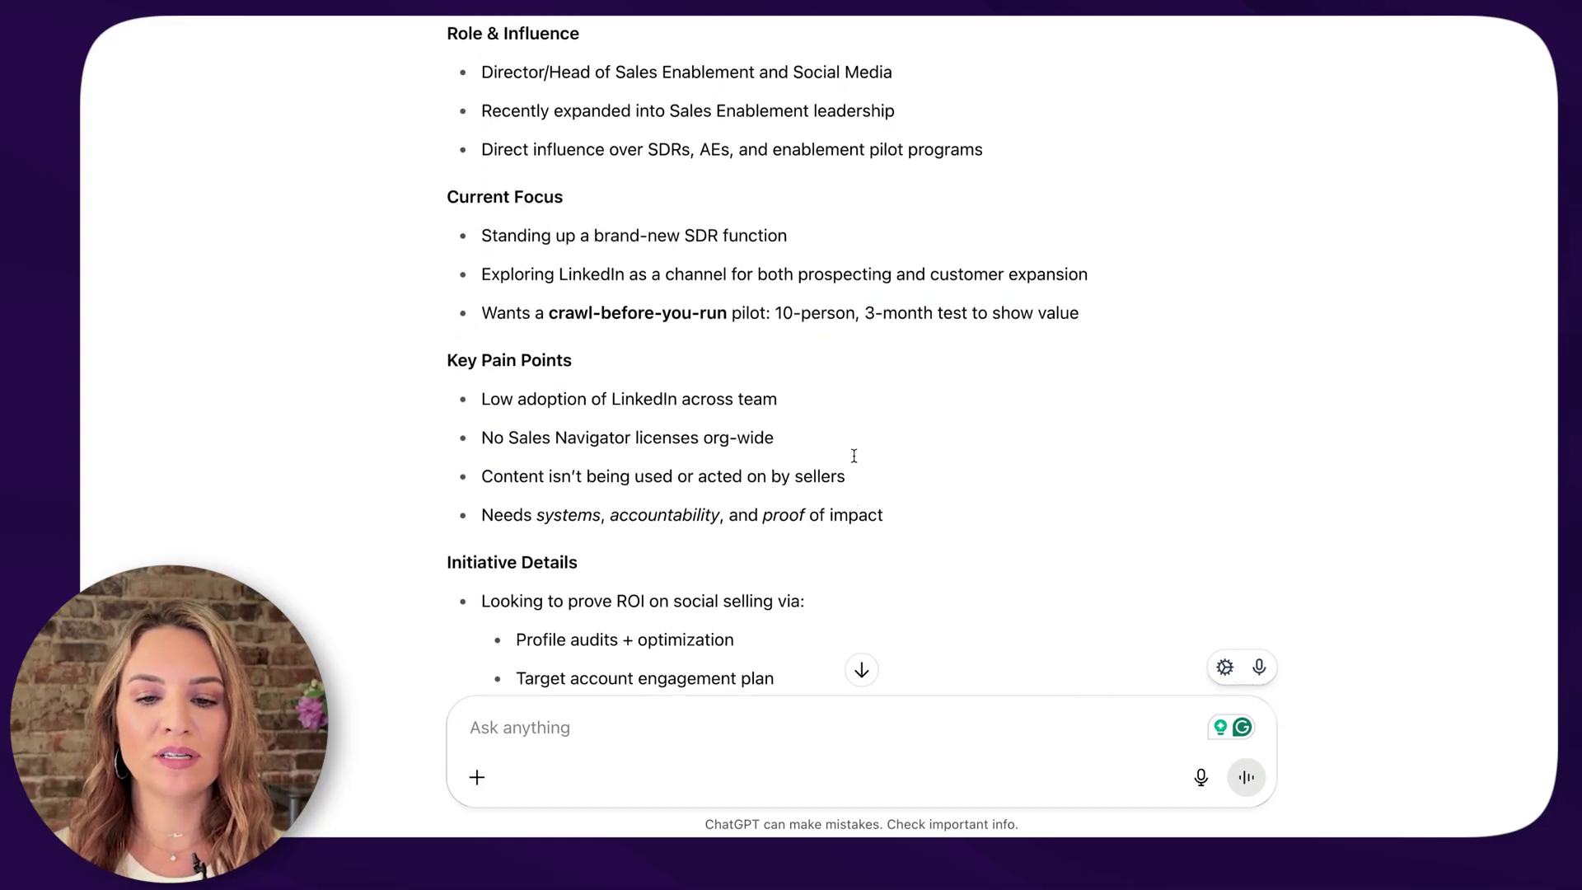
pyautogui.scroll(-15, 853, 456)
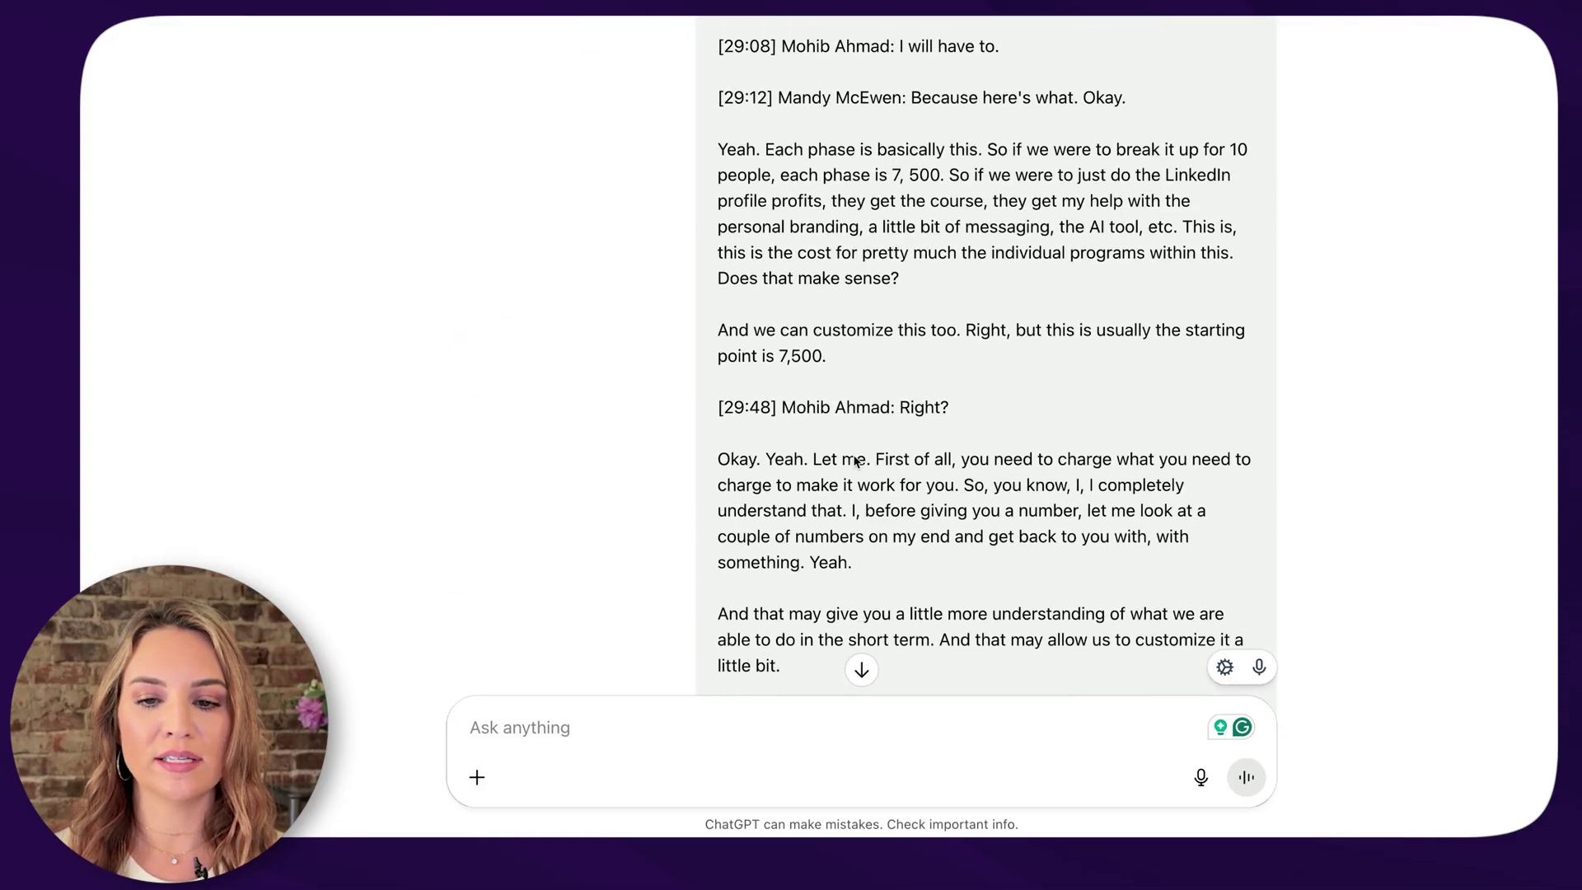
pyautogui.scroll(-10, 852, 457)
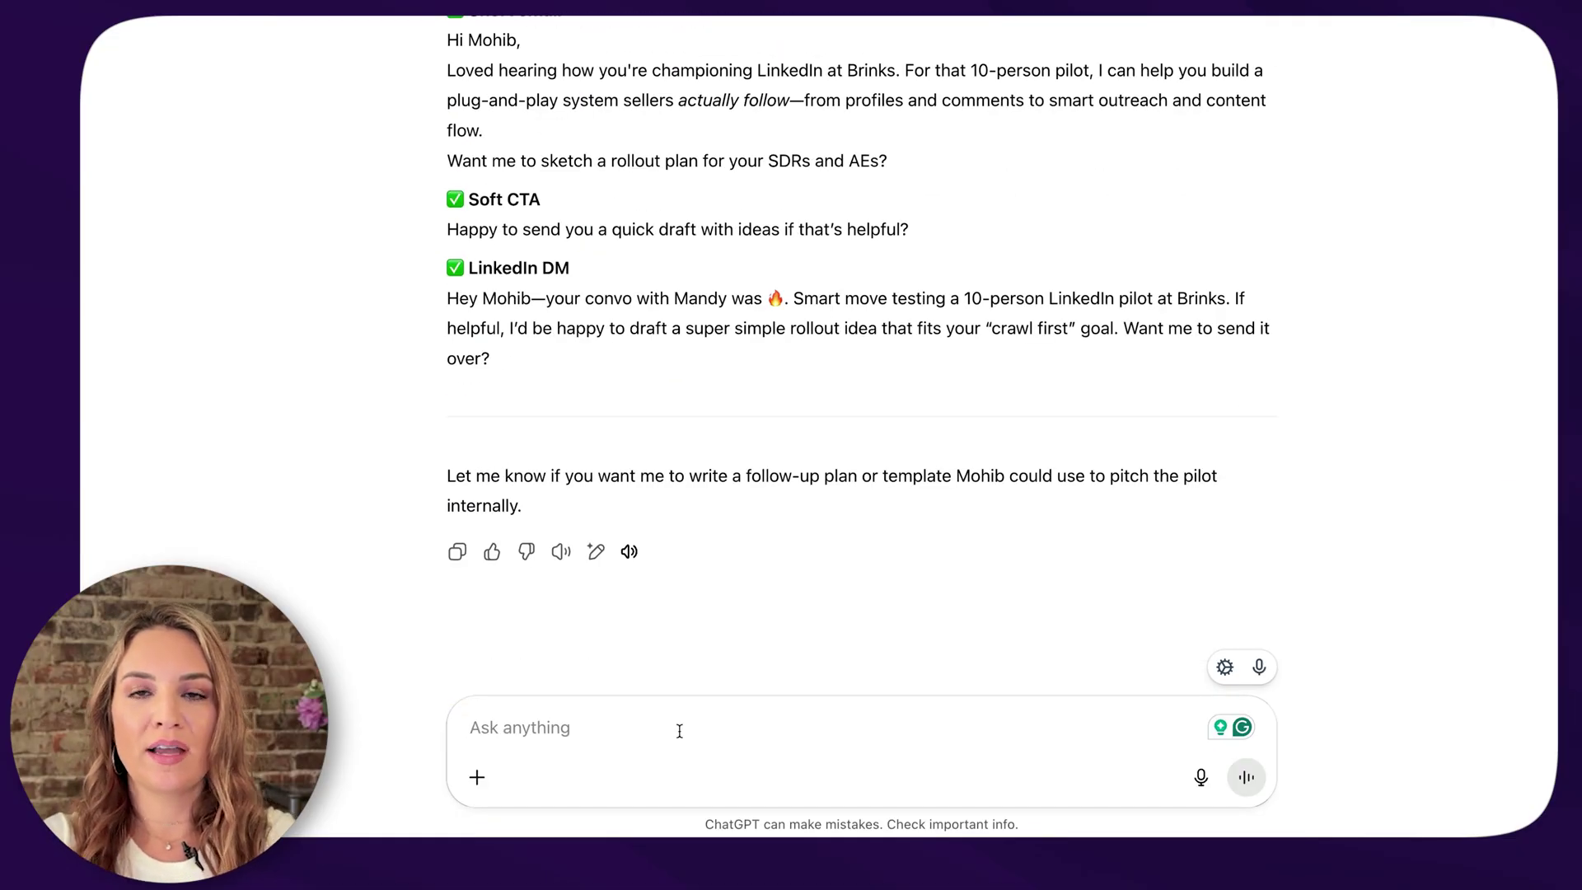
# Ask for original outreach messages aimed at a similar prospect at a company early in rolling out a social selling SDR team
pyautogui.write('great. now if im trageting')
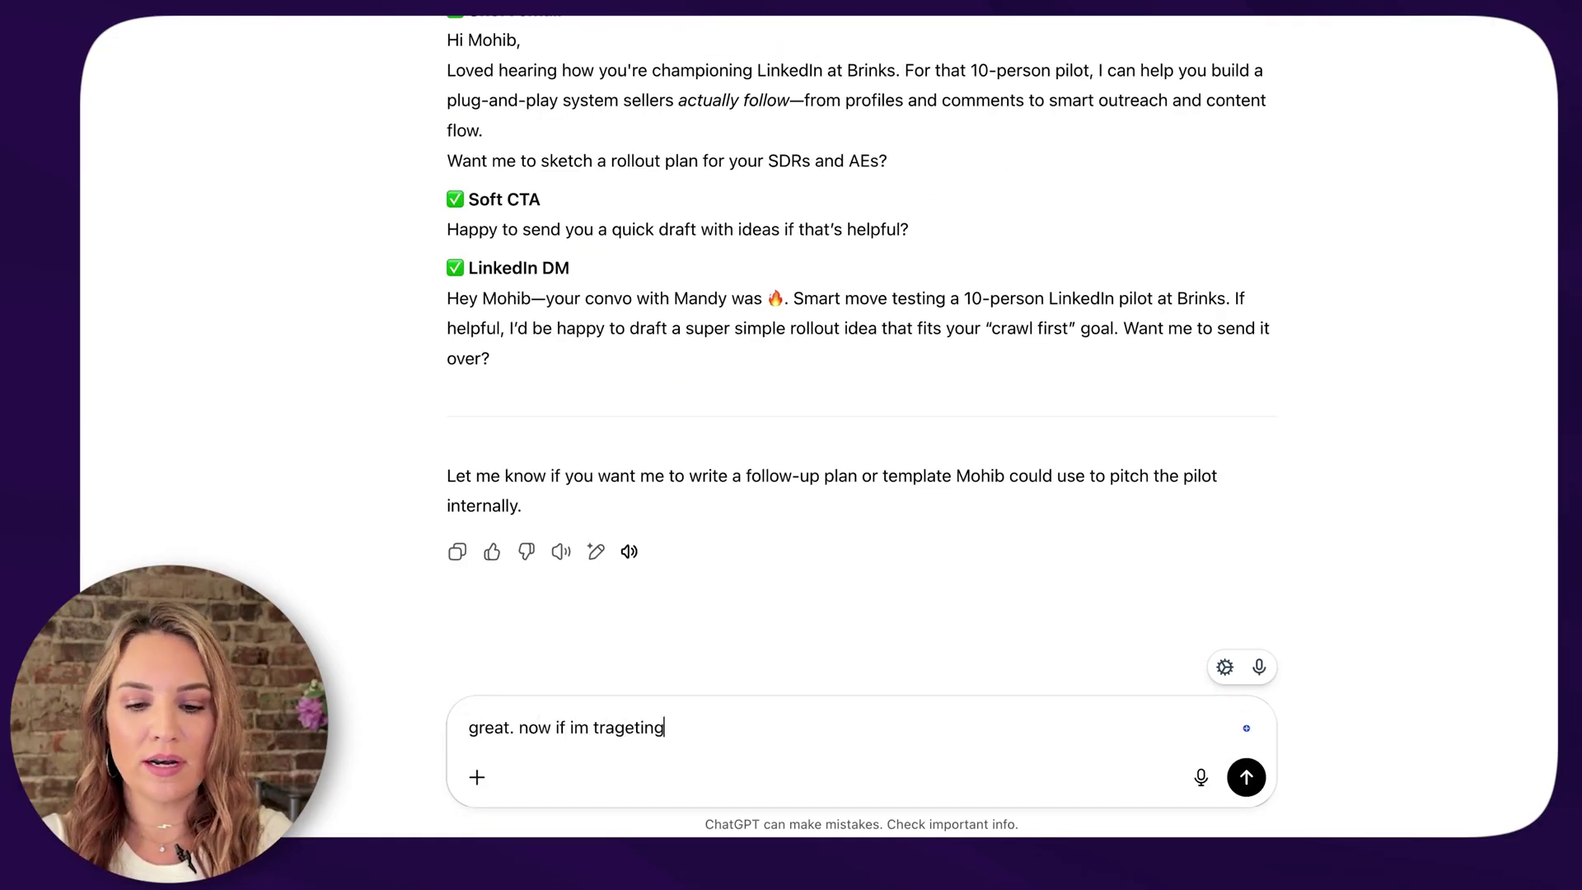
pyautogui.write(' similar peop')
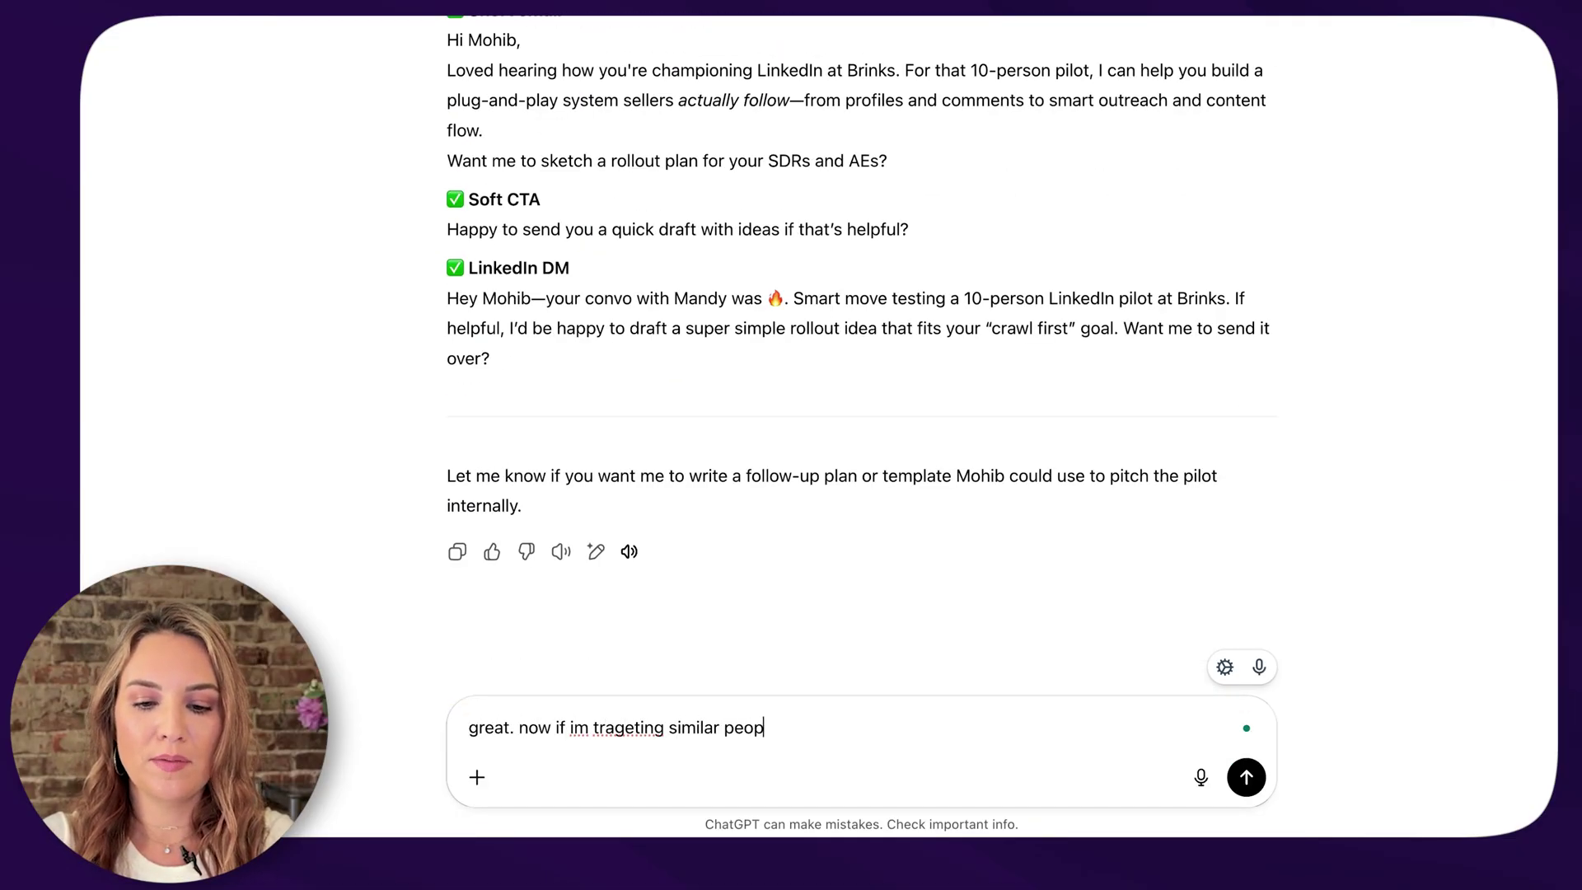
pyautogui.write('le like mohib and a')
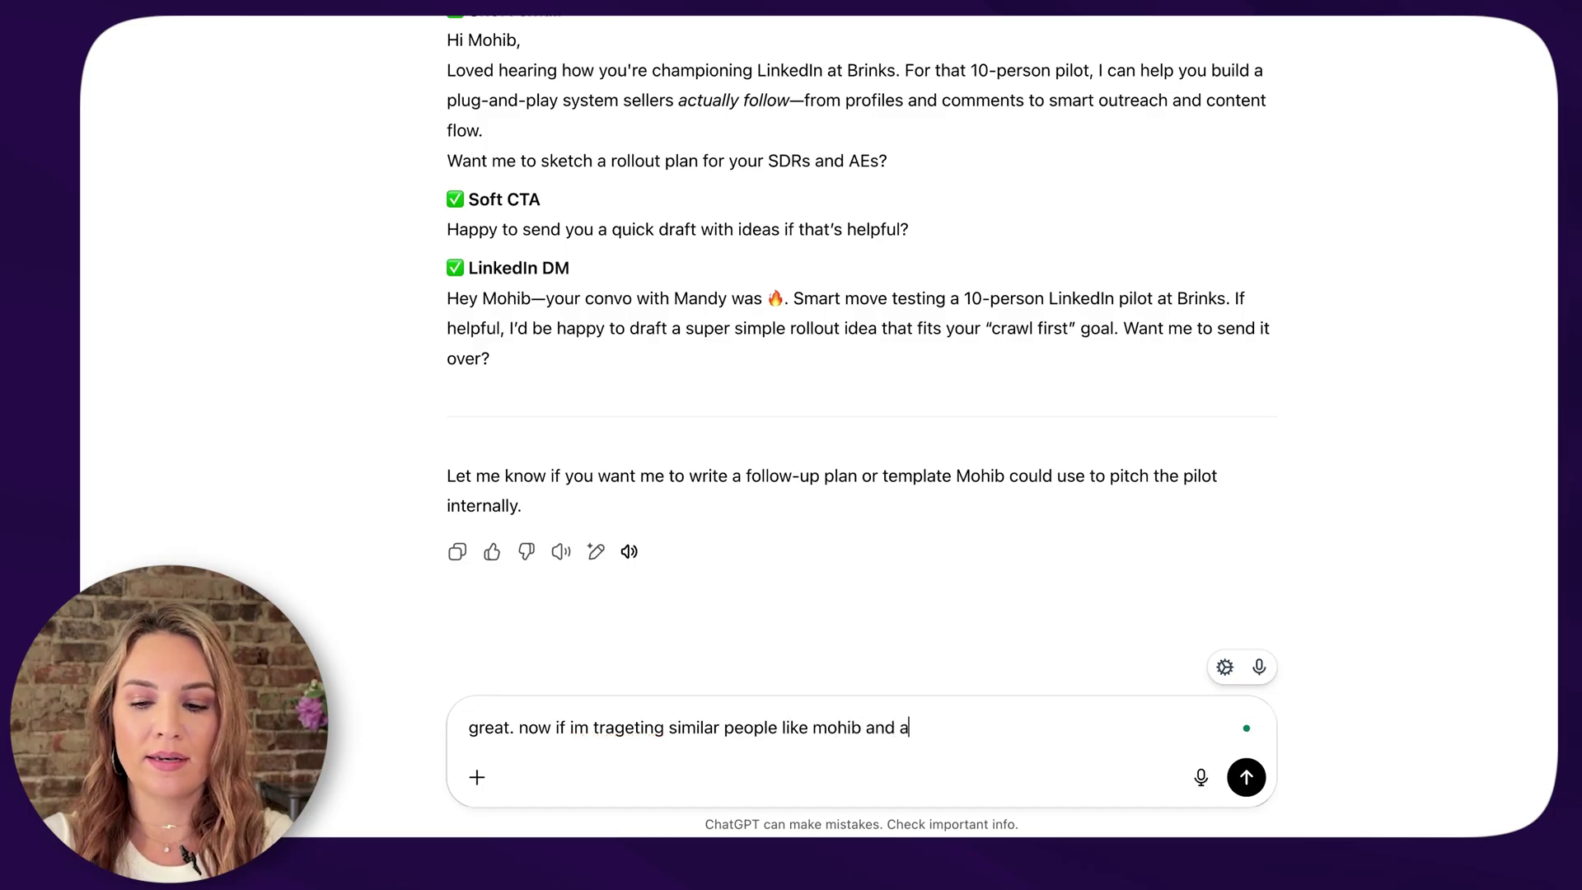
pyautogui.write(' similar company also ')
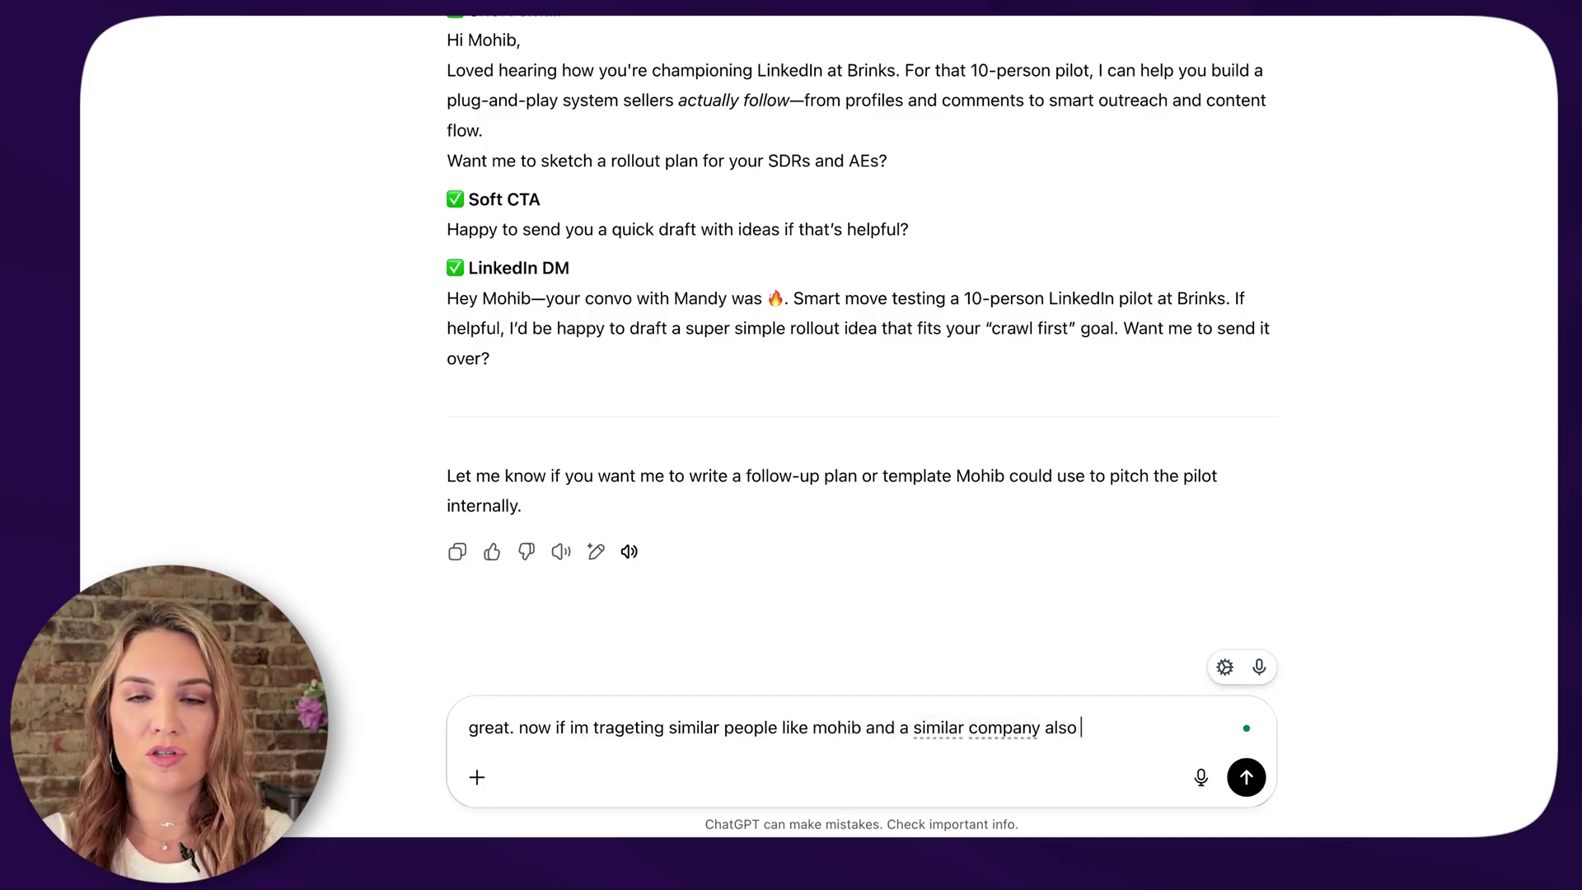
pyautogui.write('in the early stage')
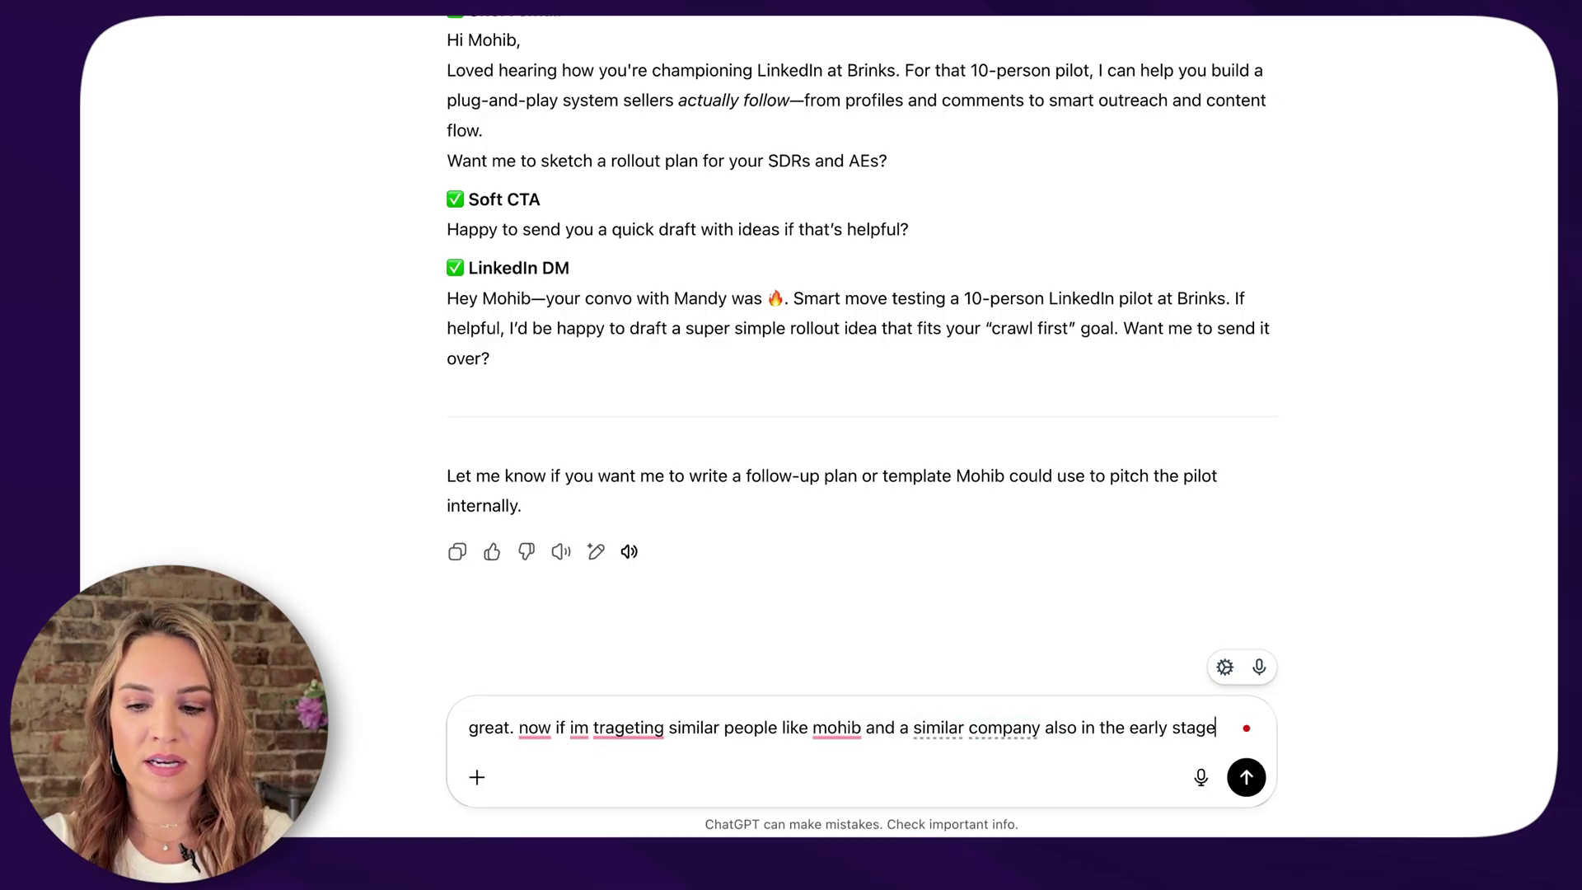
pyautogui.write('s of rolling out a')
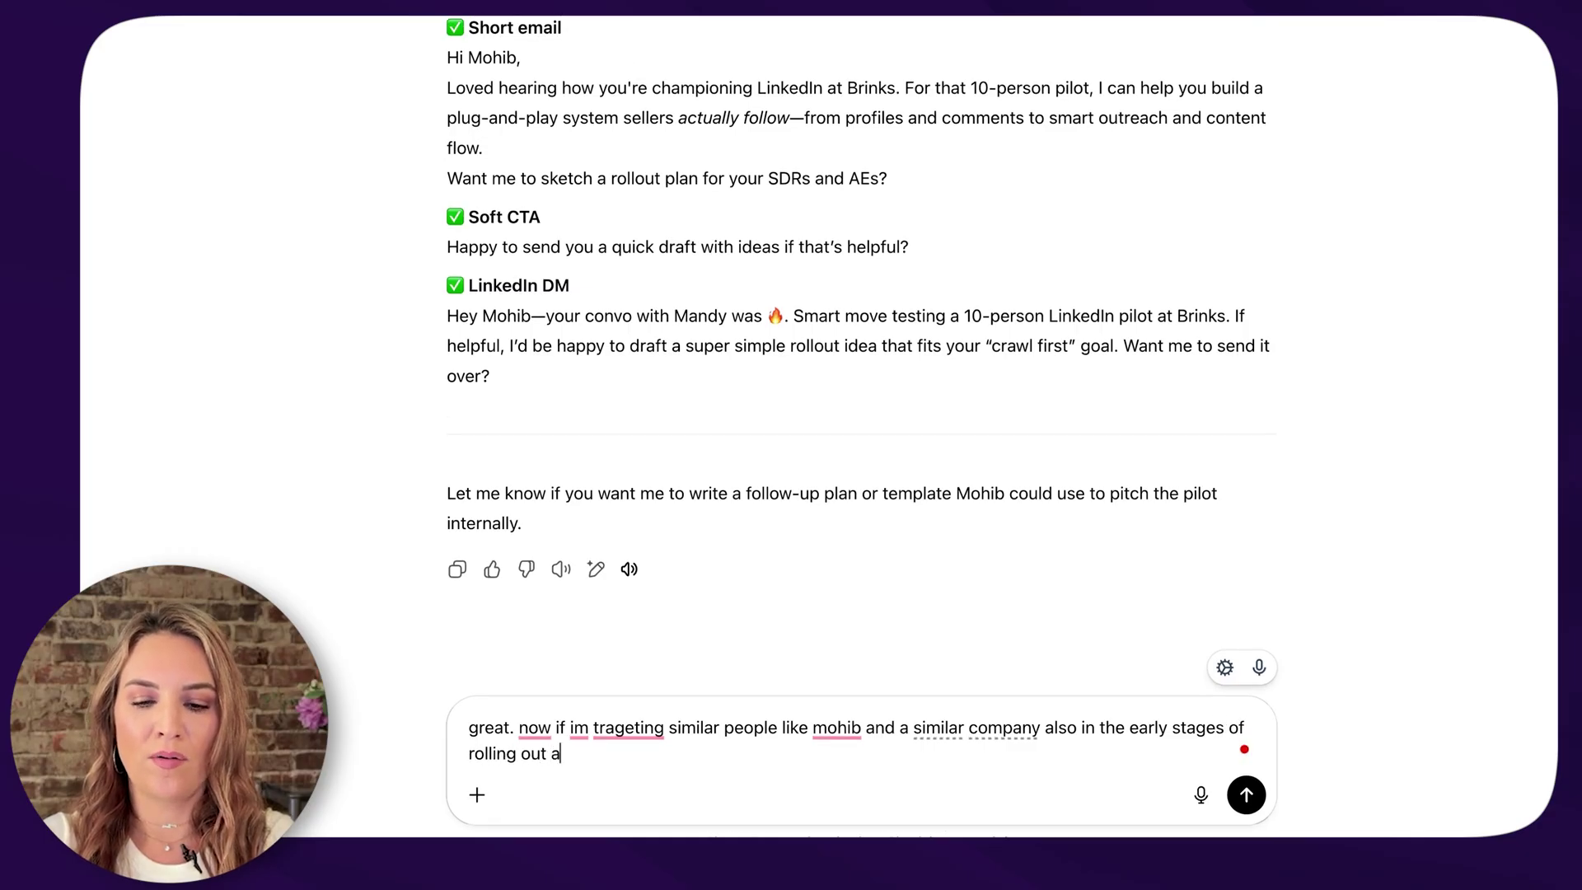
pyautogui.write(' social selling SD')
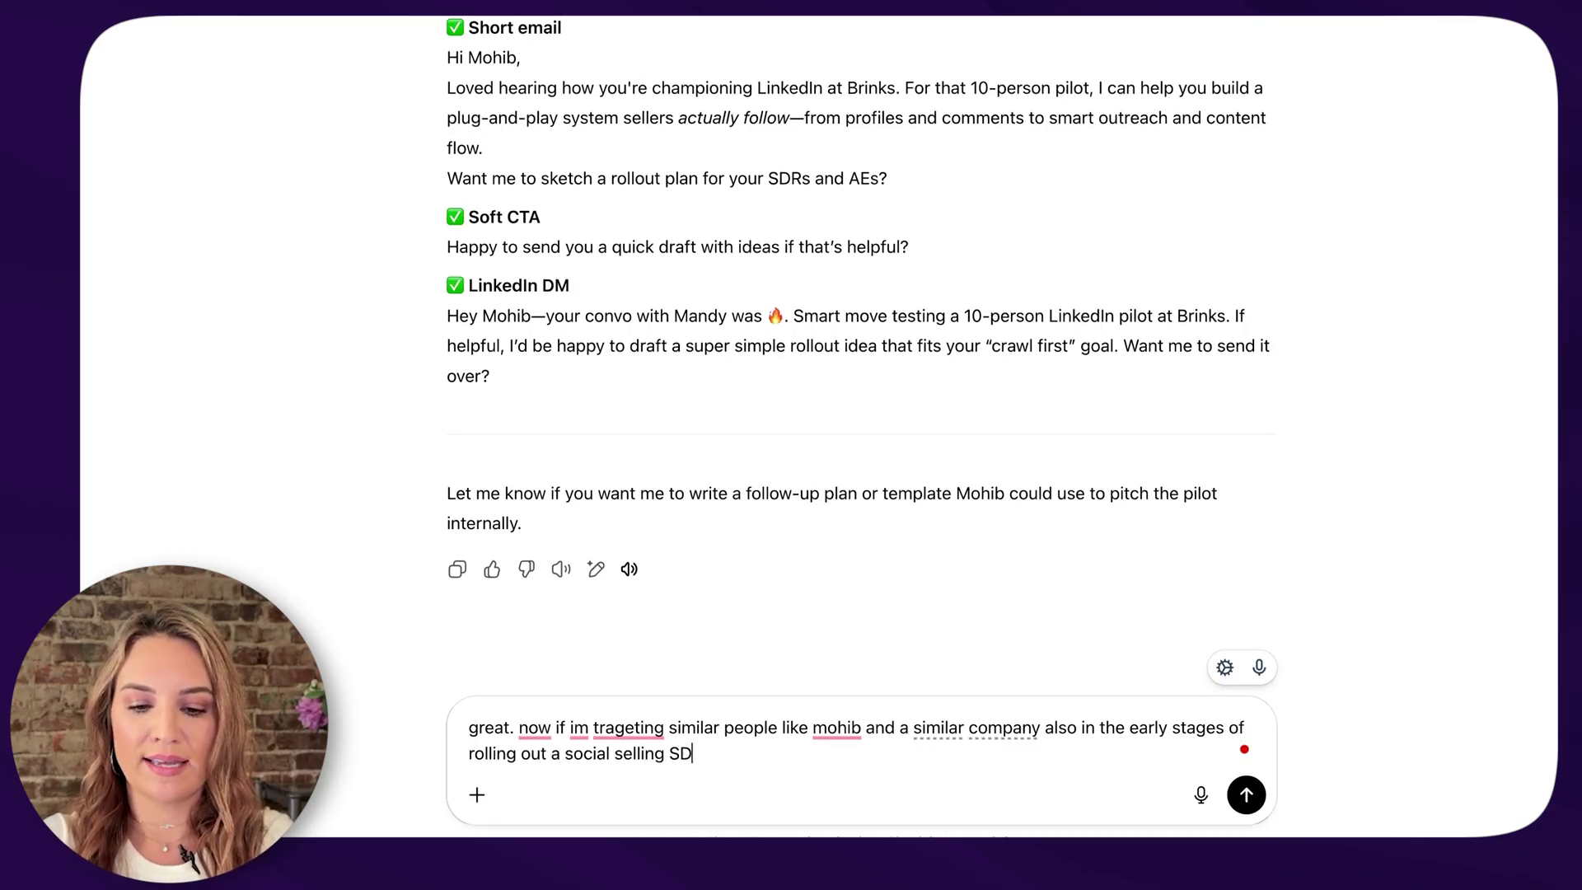
pyautogui.write('R team, what')
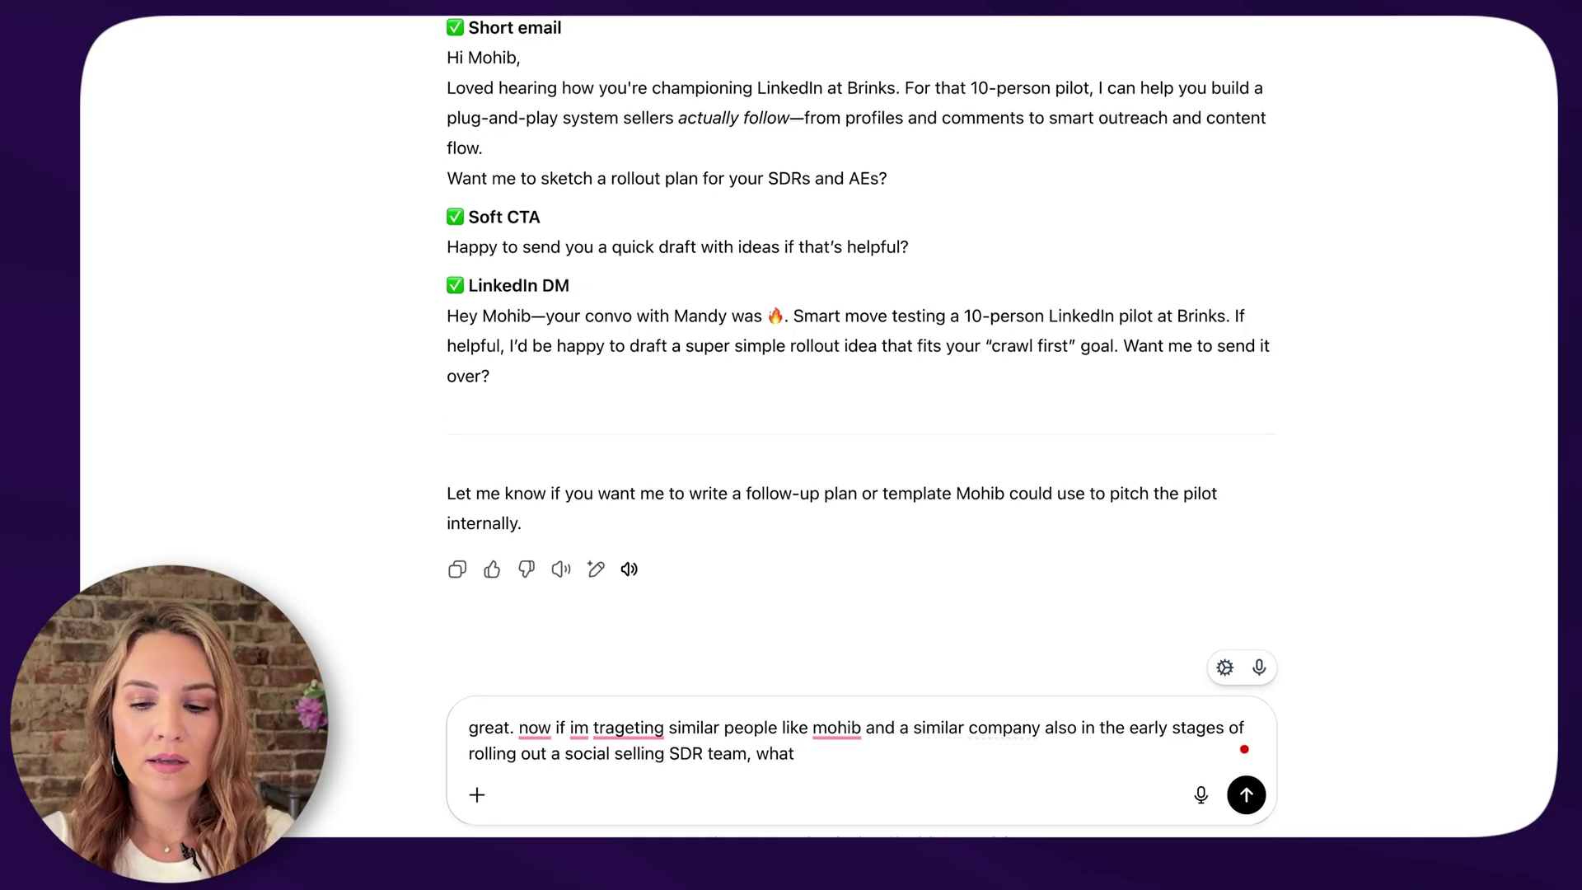
pyautogui.write(' are some original outre')
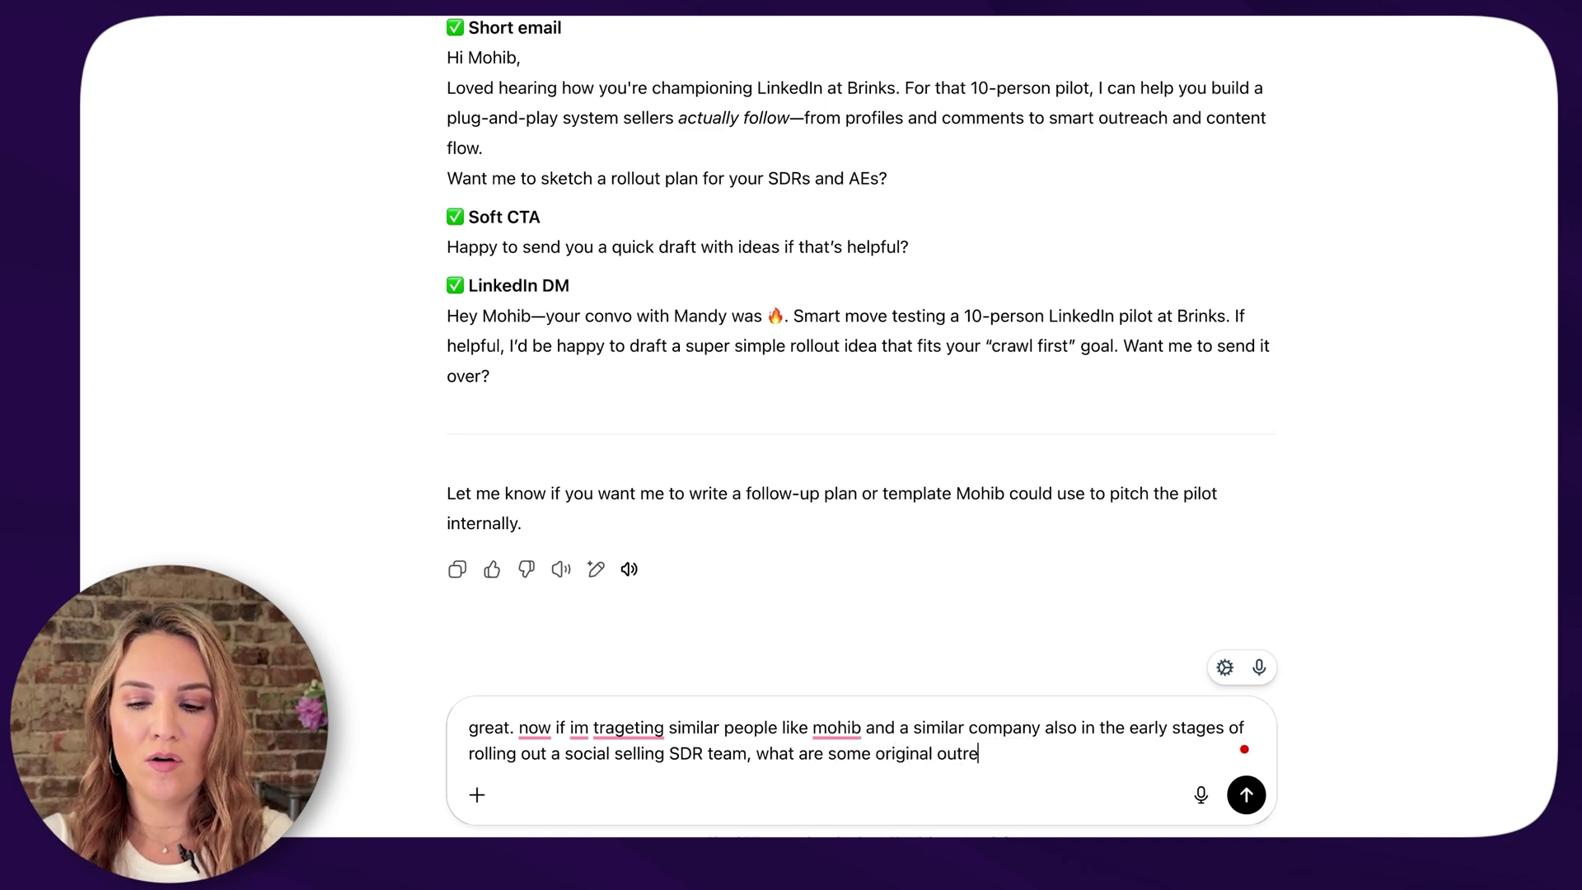
pyautogui.write('ach messages I can use')
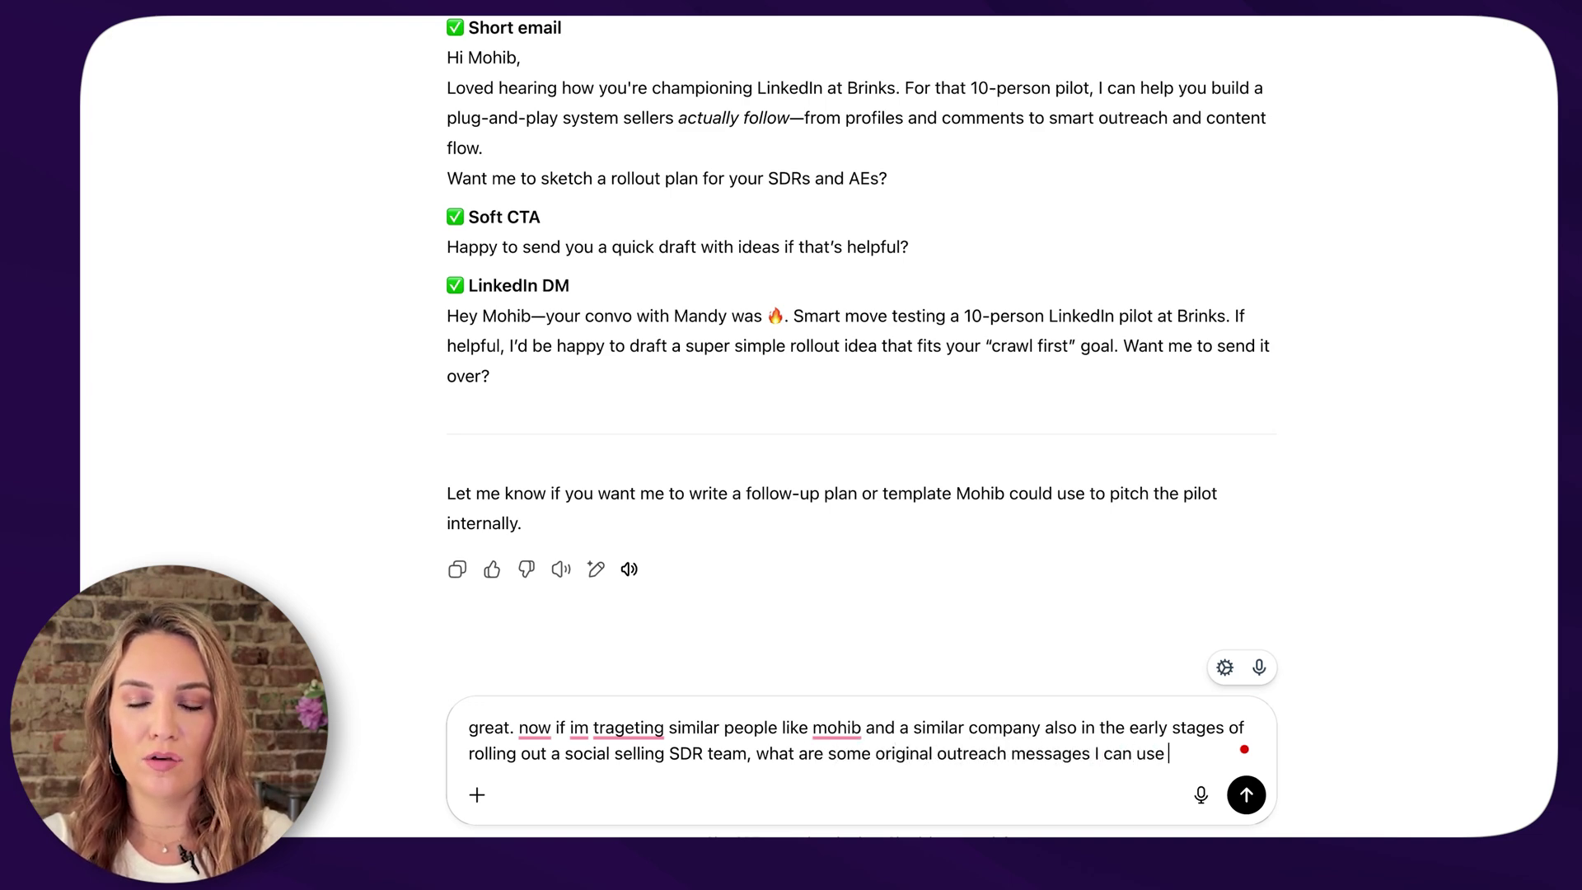
pyautogui.press('Return')
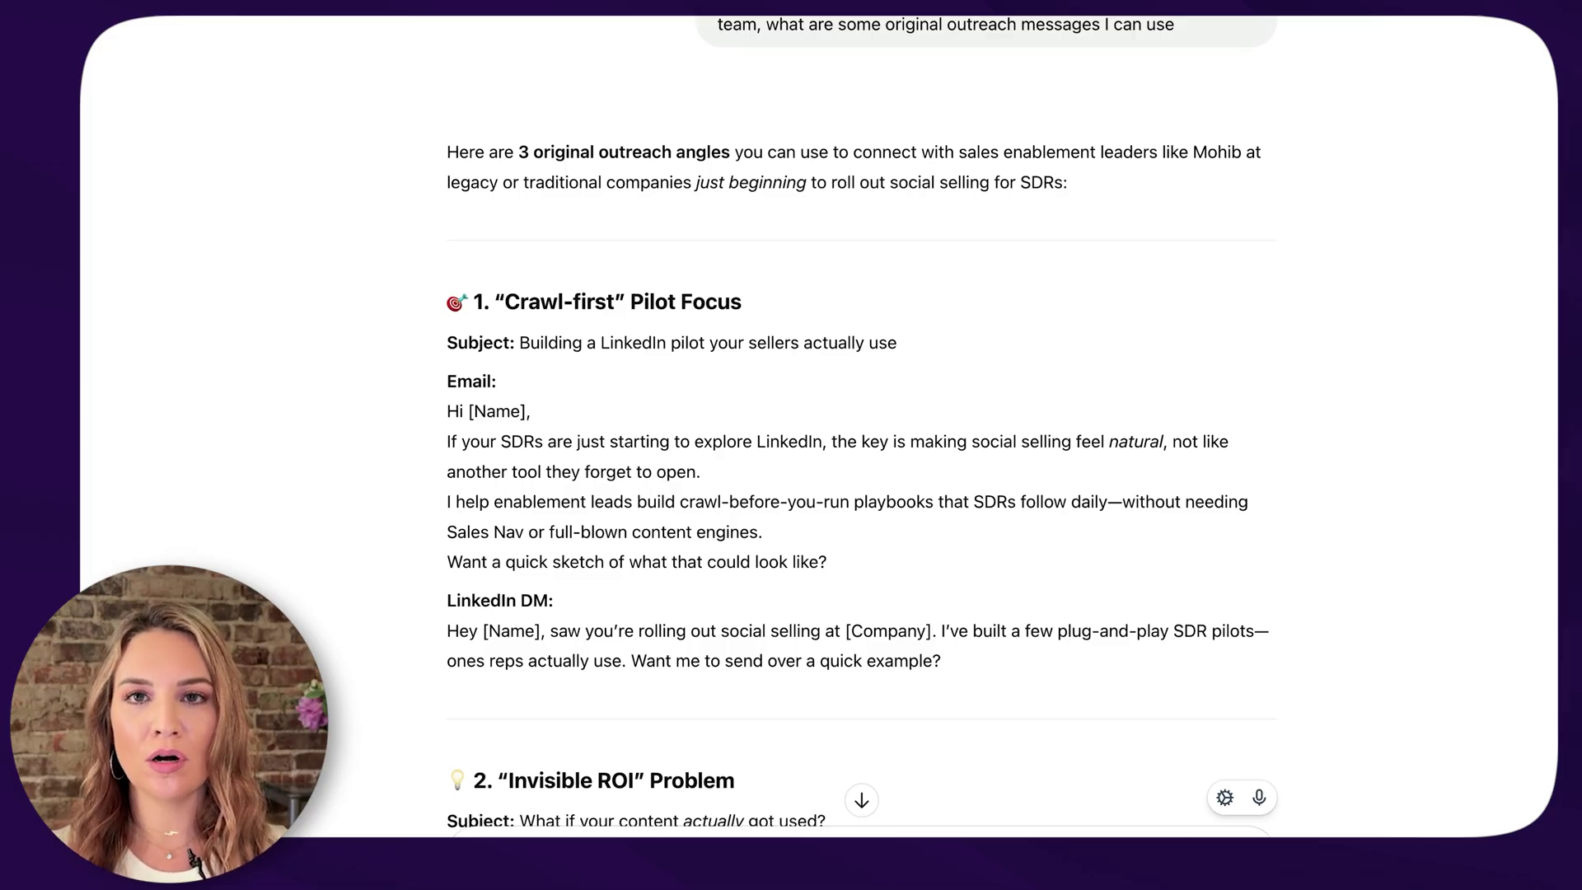
pyautogui.scroll(-3, 619, 702)
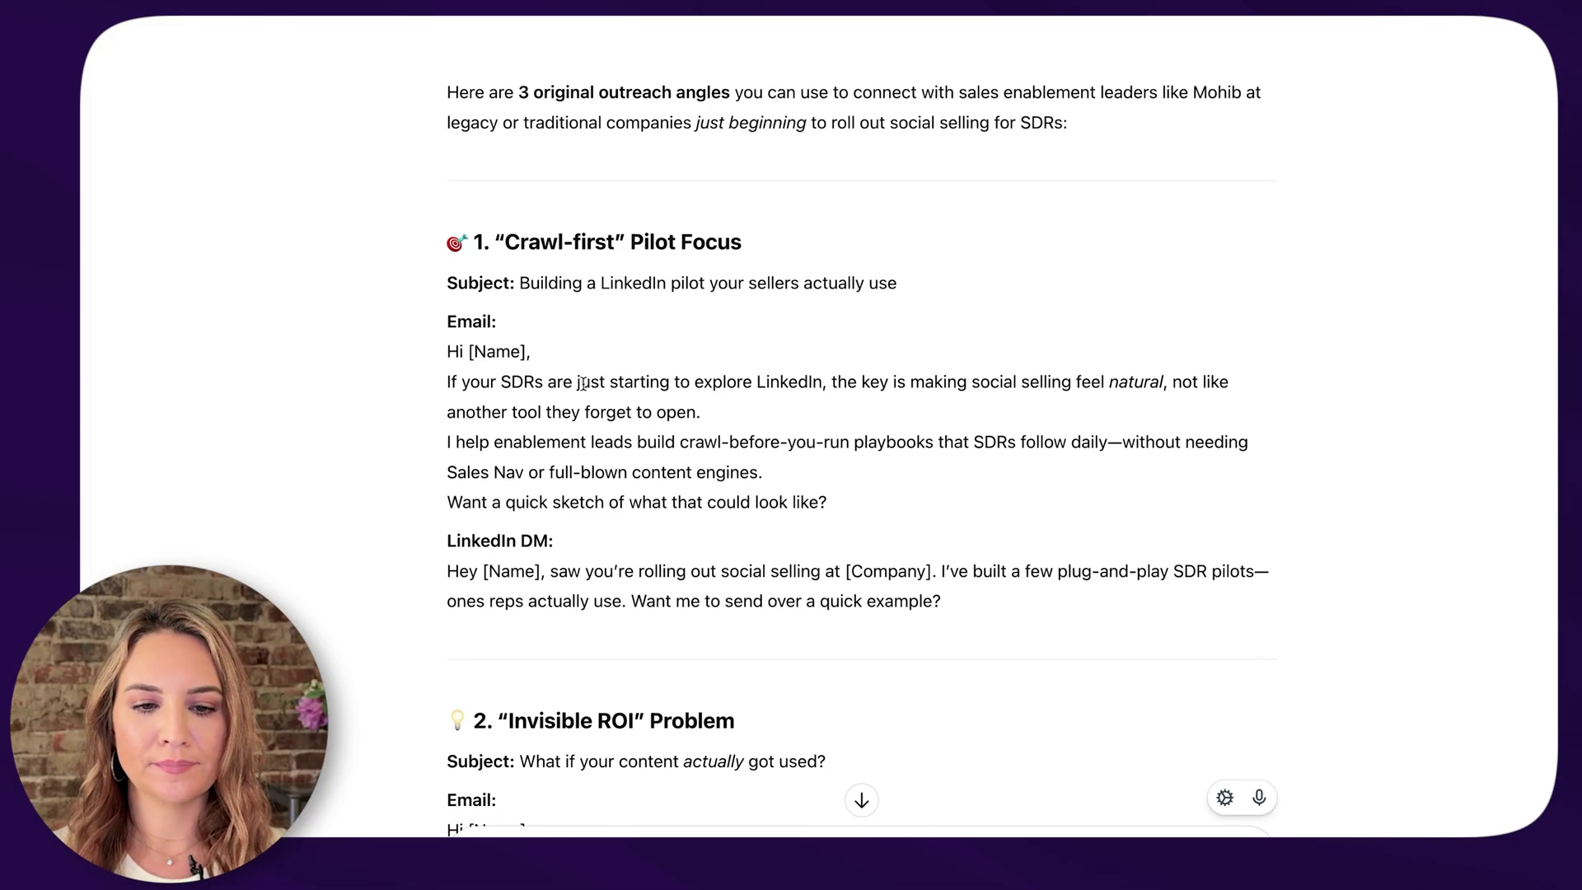
pyautogui.scroll(-1, 651, 313)
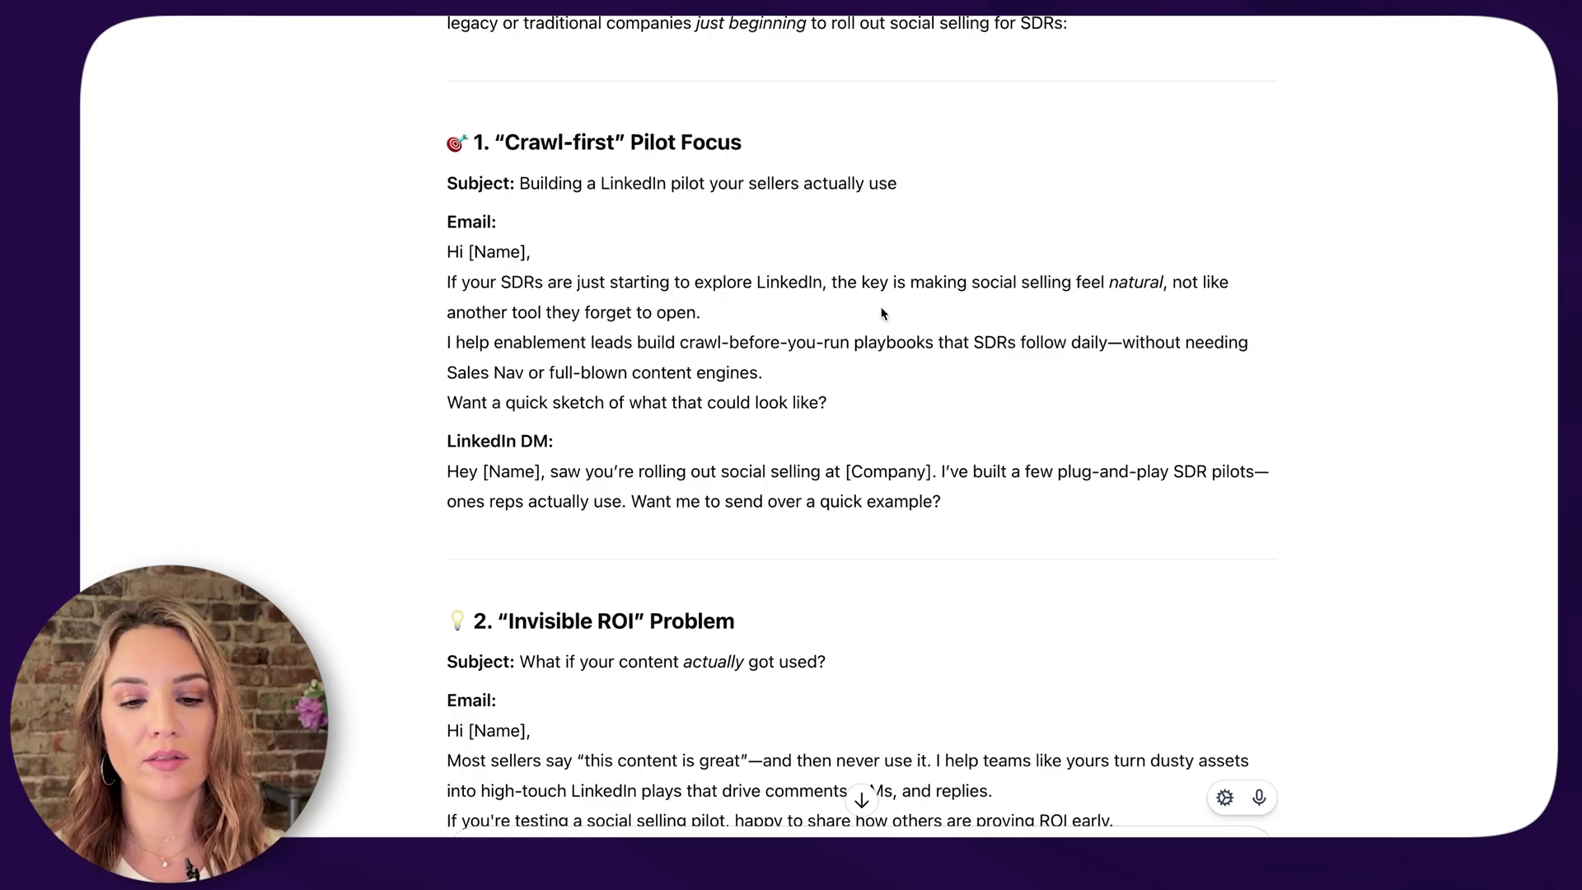
pyautogui.scroll(-1, 883, 310)
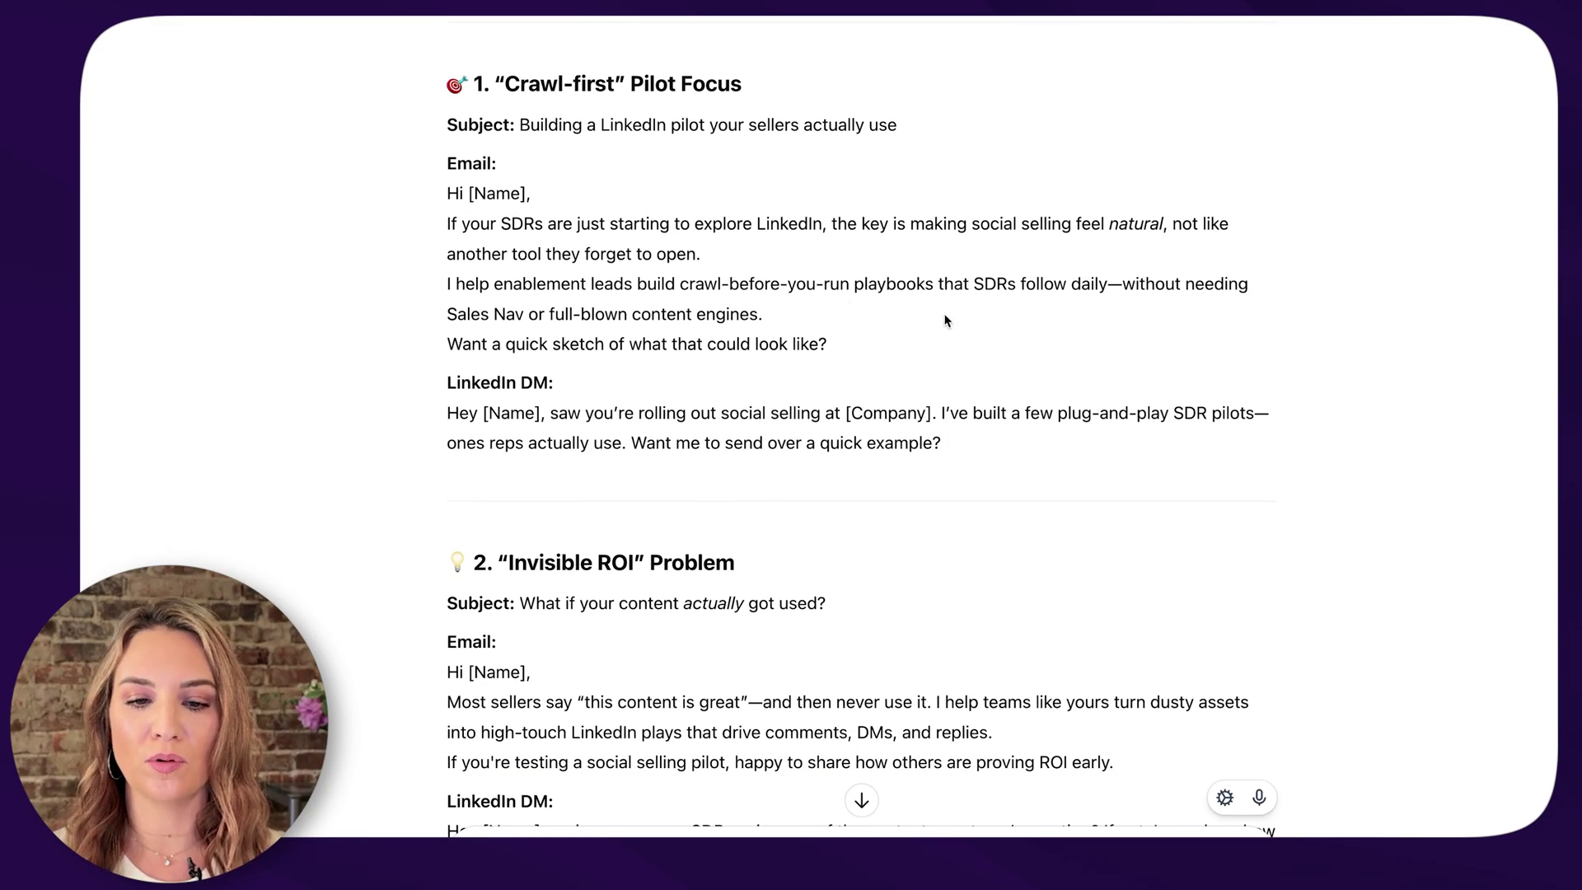
pyautogui.scroll(-3, 943, 322)
pyautogui.scroll(-1, 945, 321)
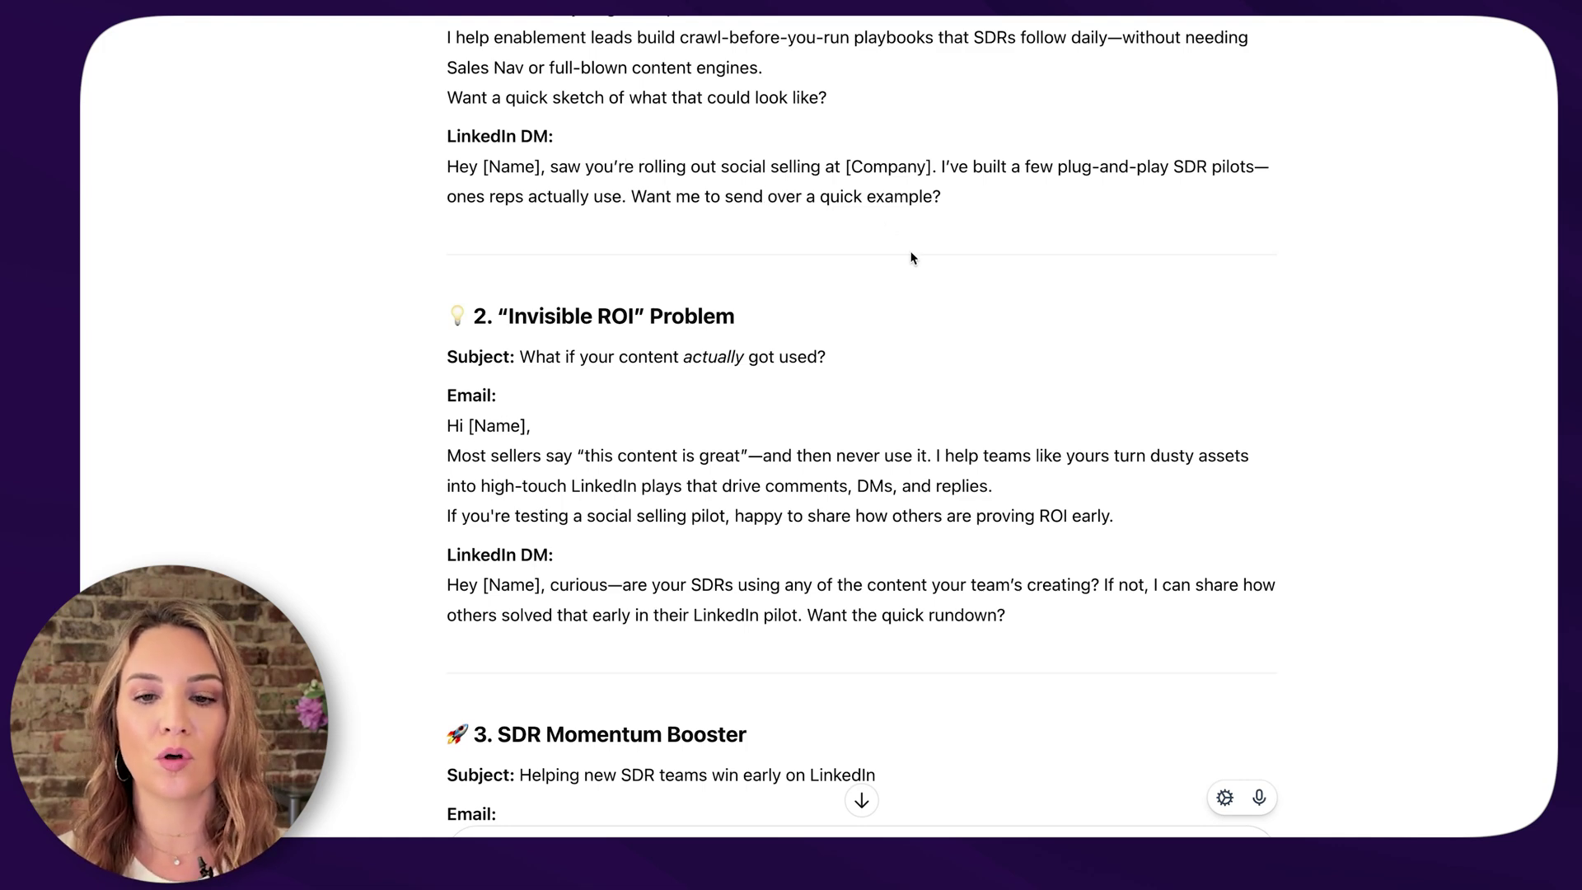
pyautogui.scroll(-3, 921, 272)
pyautogui.scroll(-4, 921, 272)
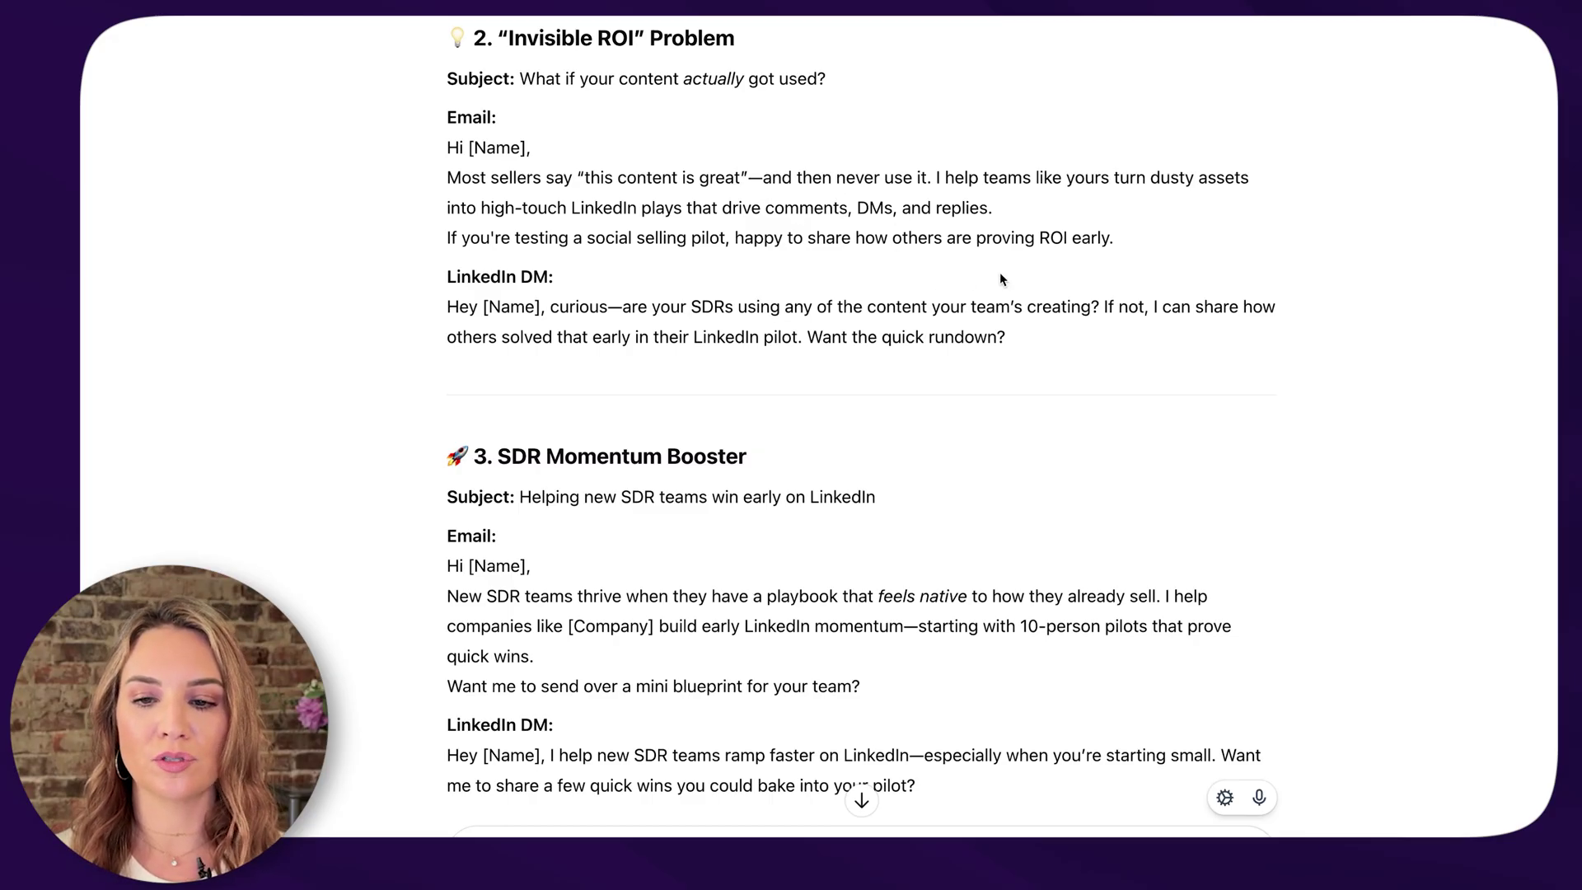
pyautogui.scroll(-3, 980, 256)
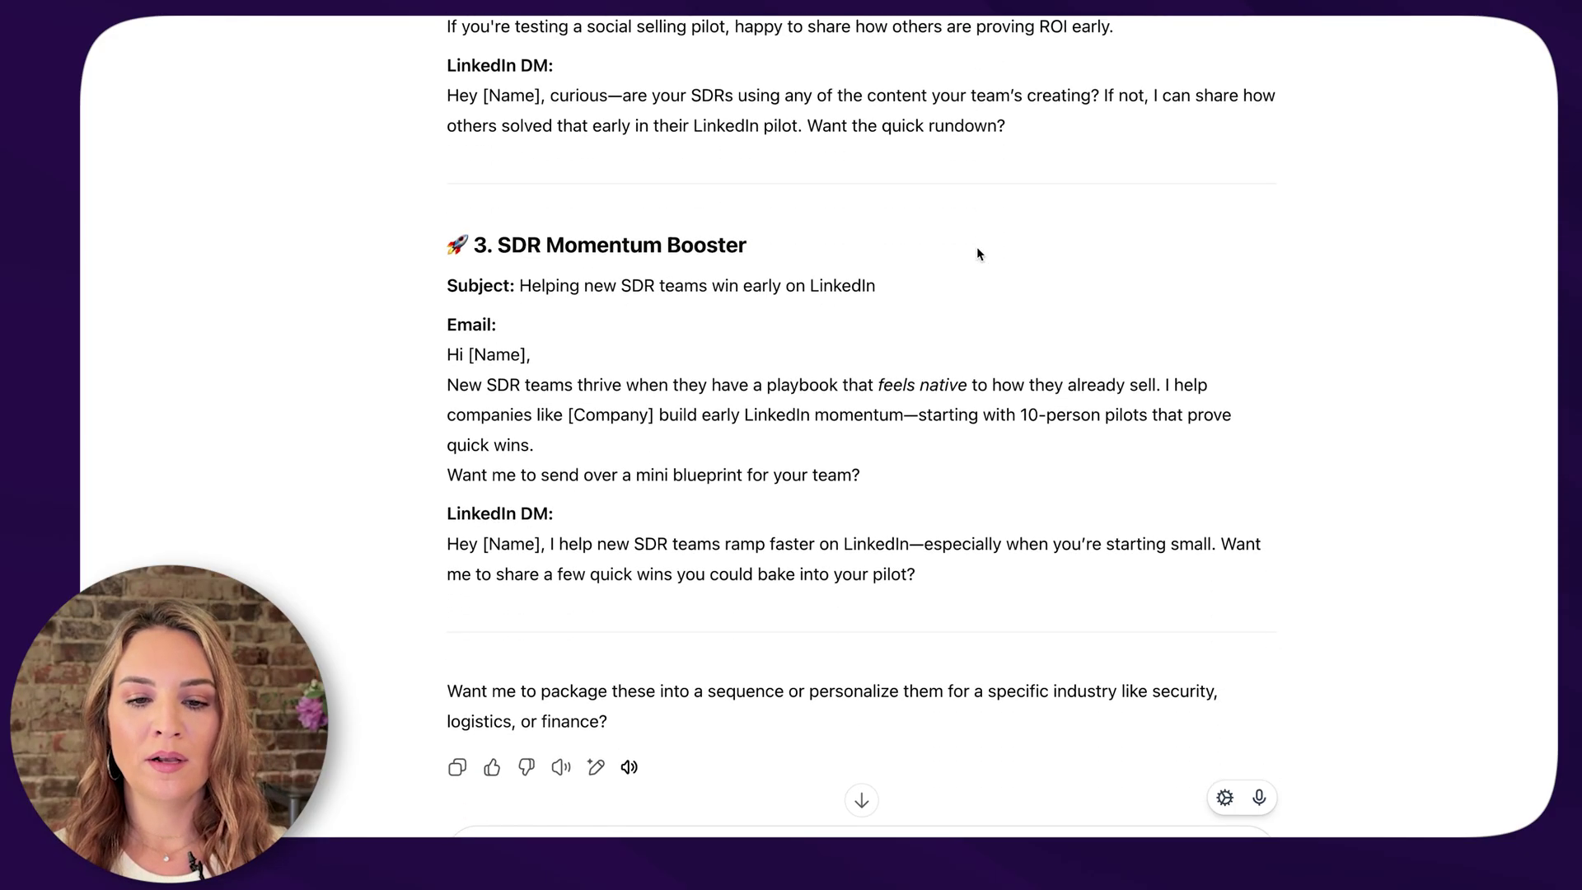
pyautogui.scroll(-3, 977, 252)
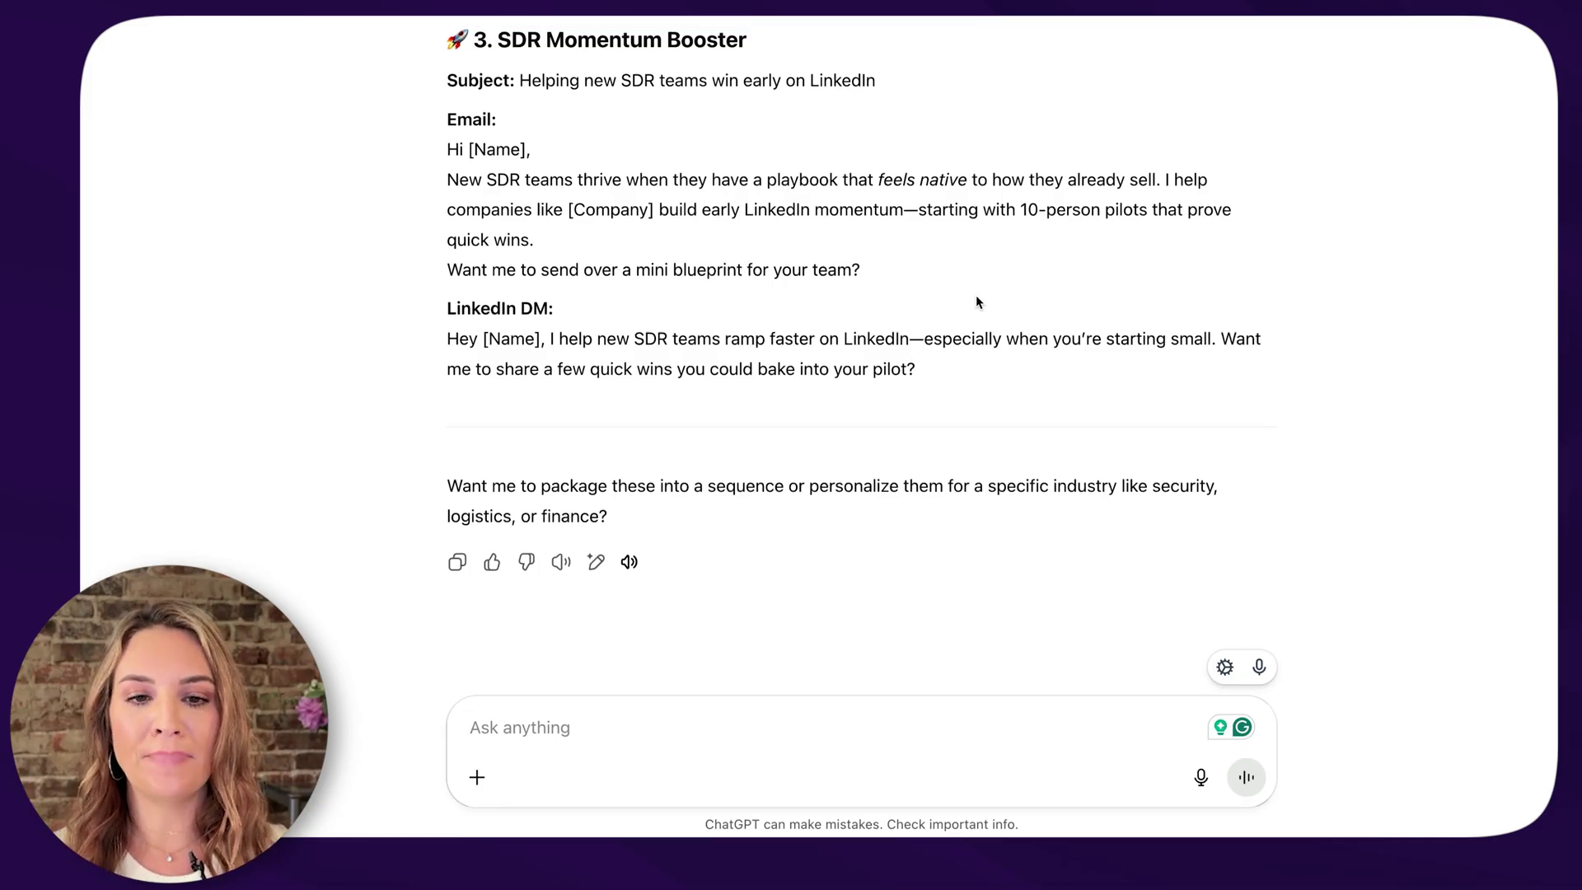
pyautogui.scroll(5, 977, 302)
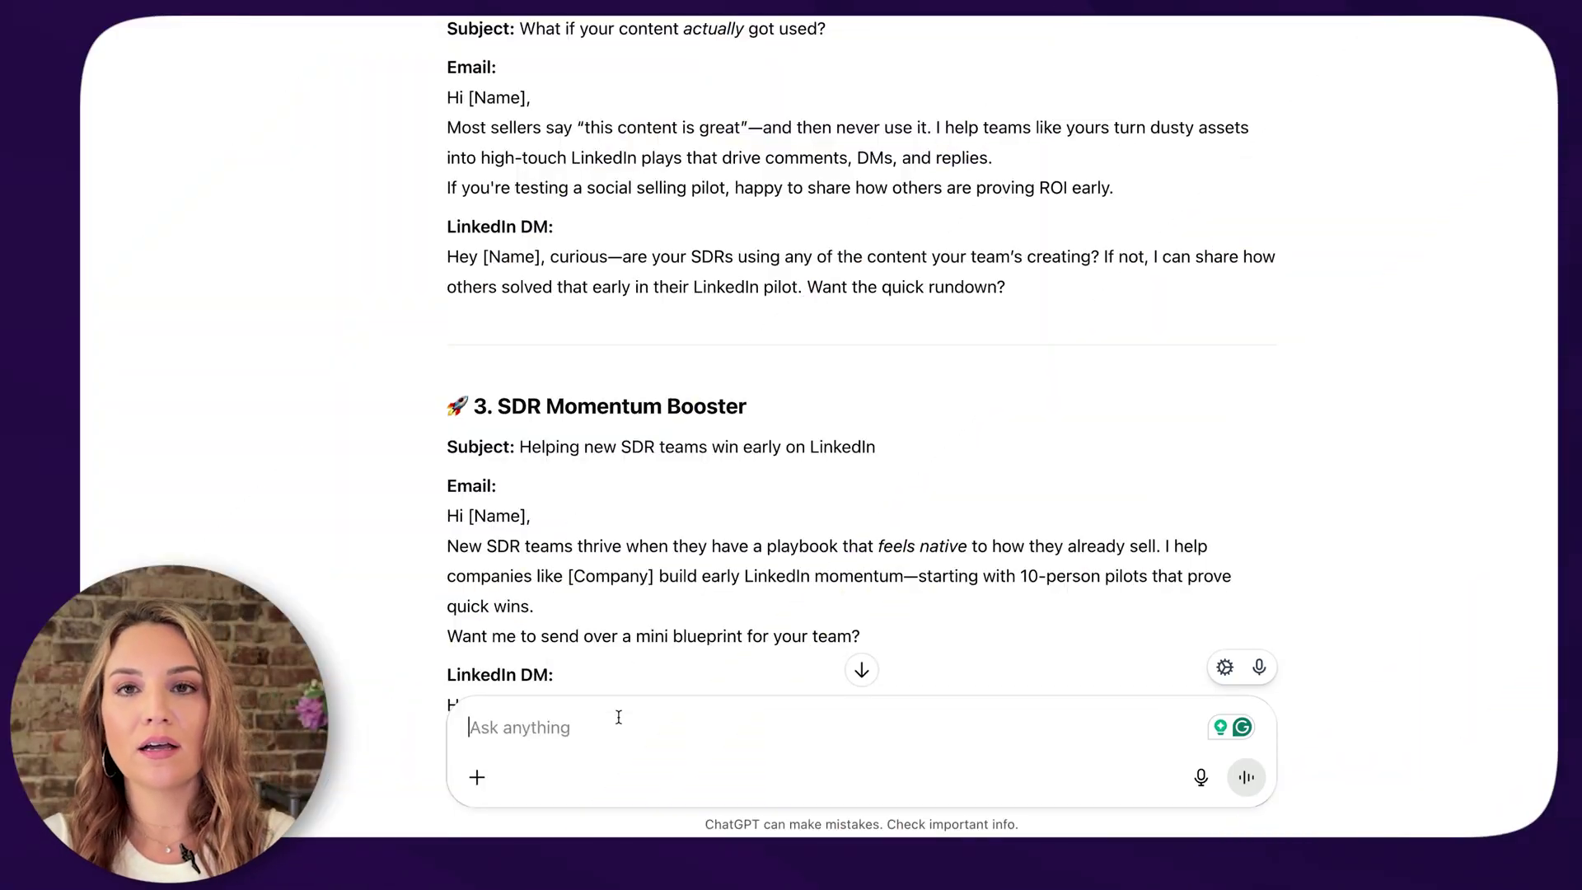
# Request 3 LinkedIn posts from the shared information and scroll through the drafts as they stream
pyautogui.write('ok great. now give me ')
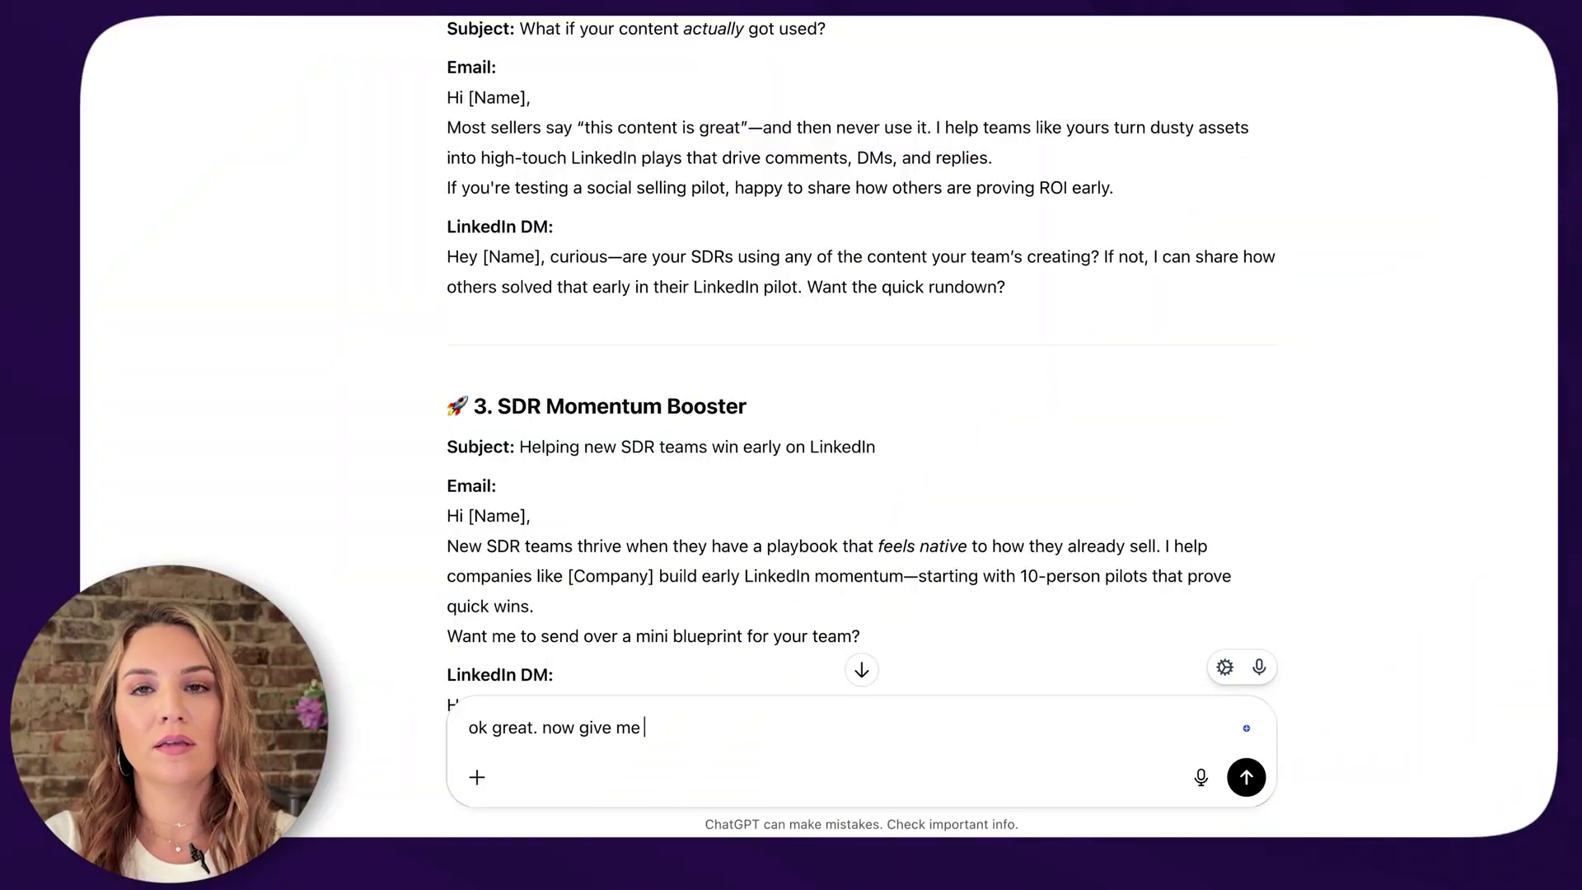
pyautogui.write('3 linkeind post')
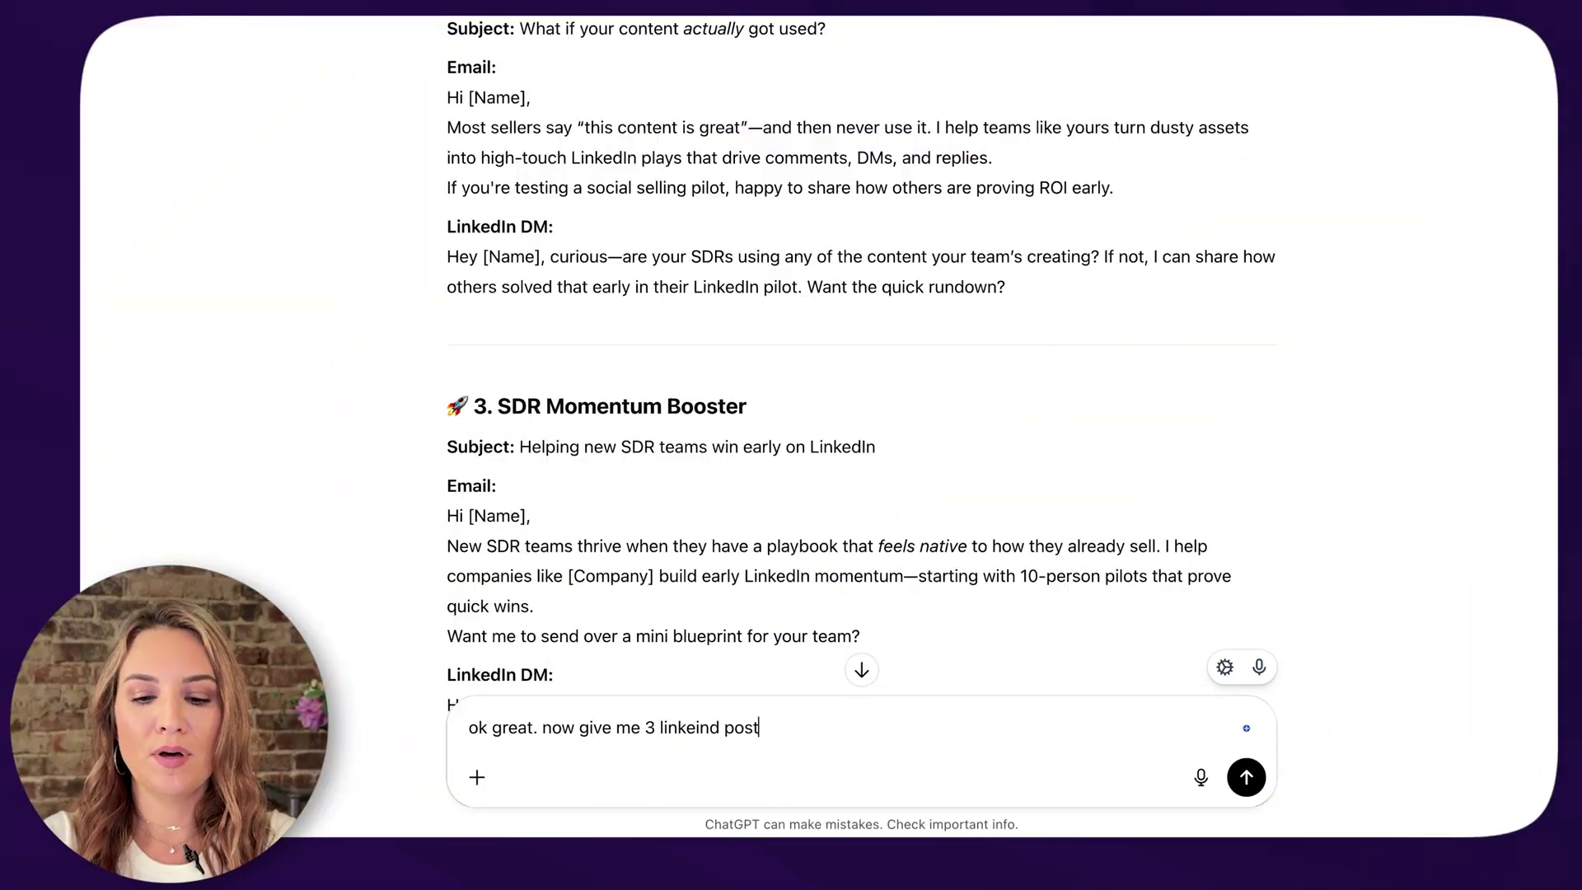
pyautogui.write('s from this informa')
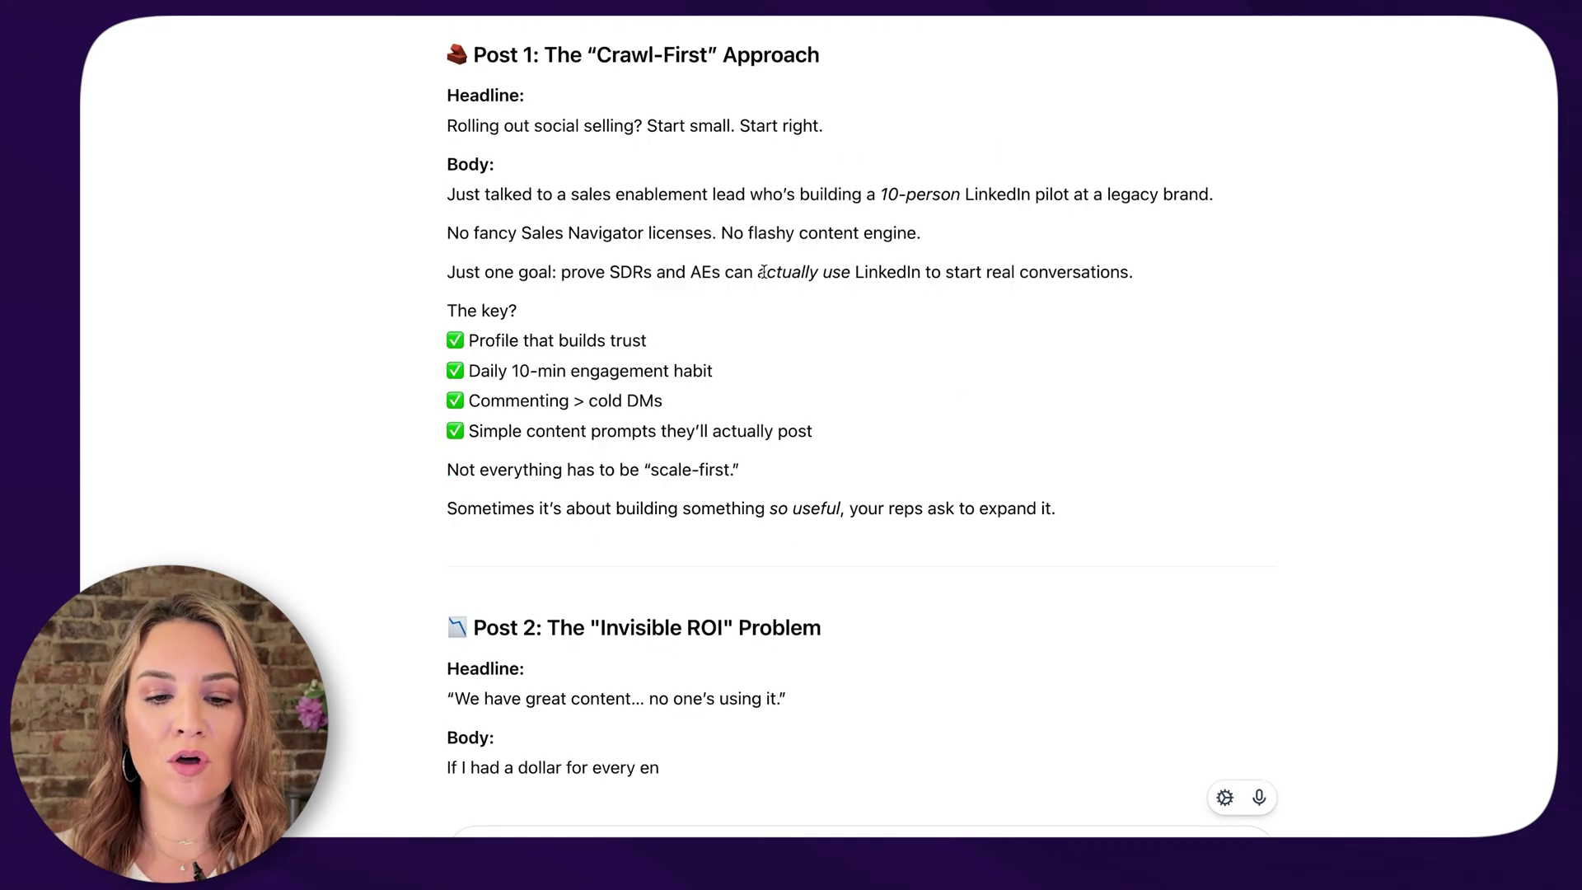
pyautogui.scroll(-3, 712, 253)
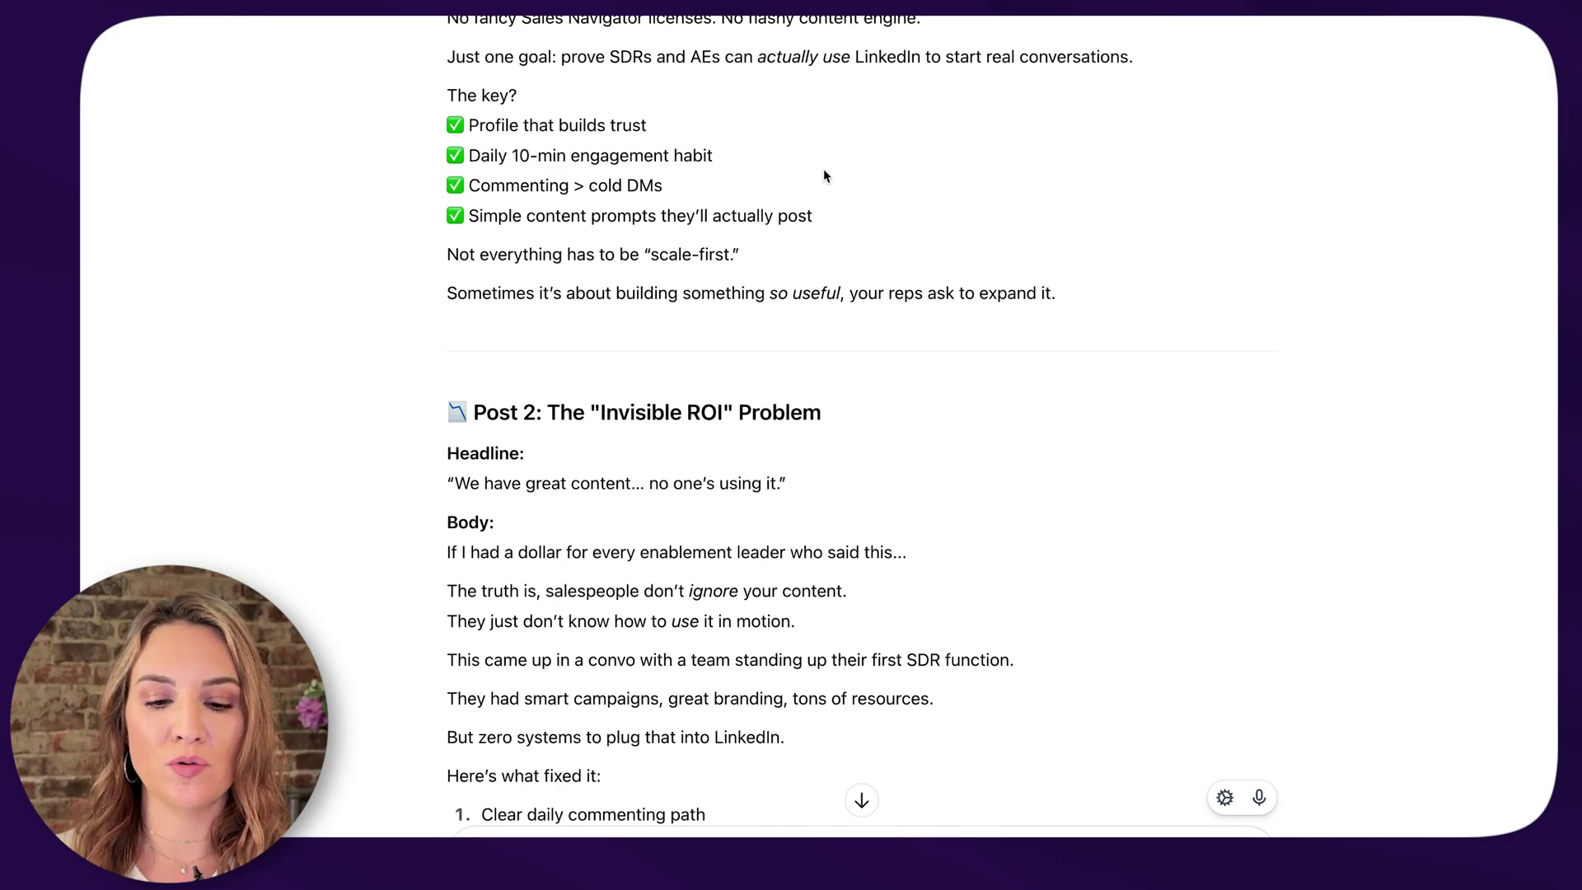
pyautogui.scroll(-5, 823, 168)
pyautogui.scroll(3, 823, 168)
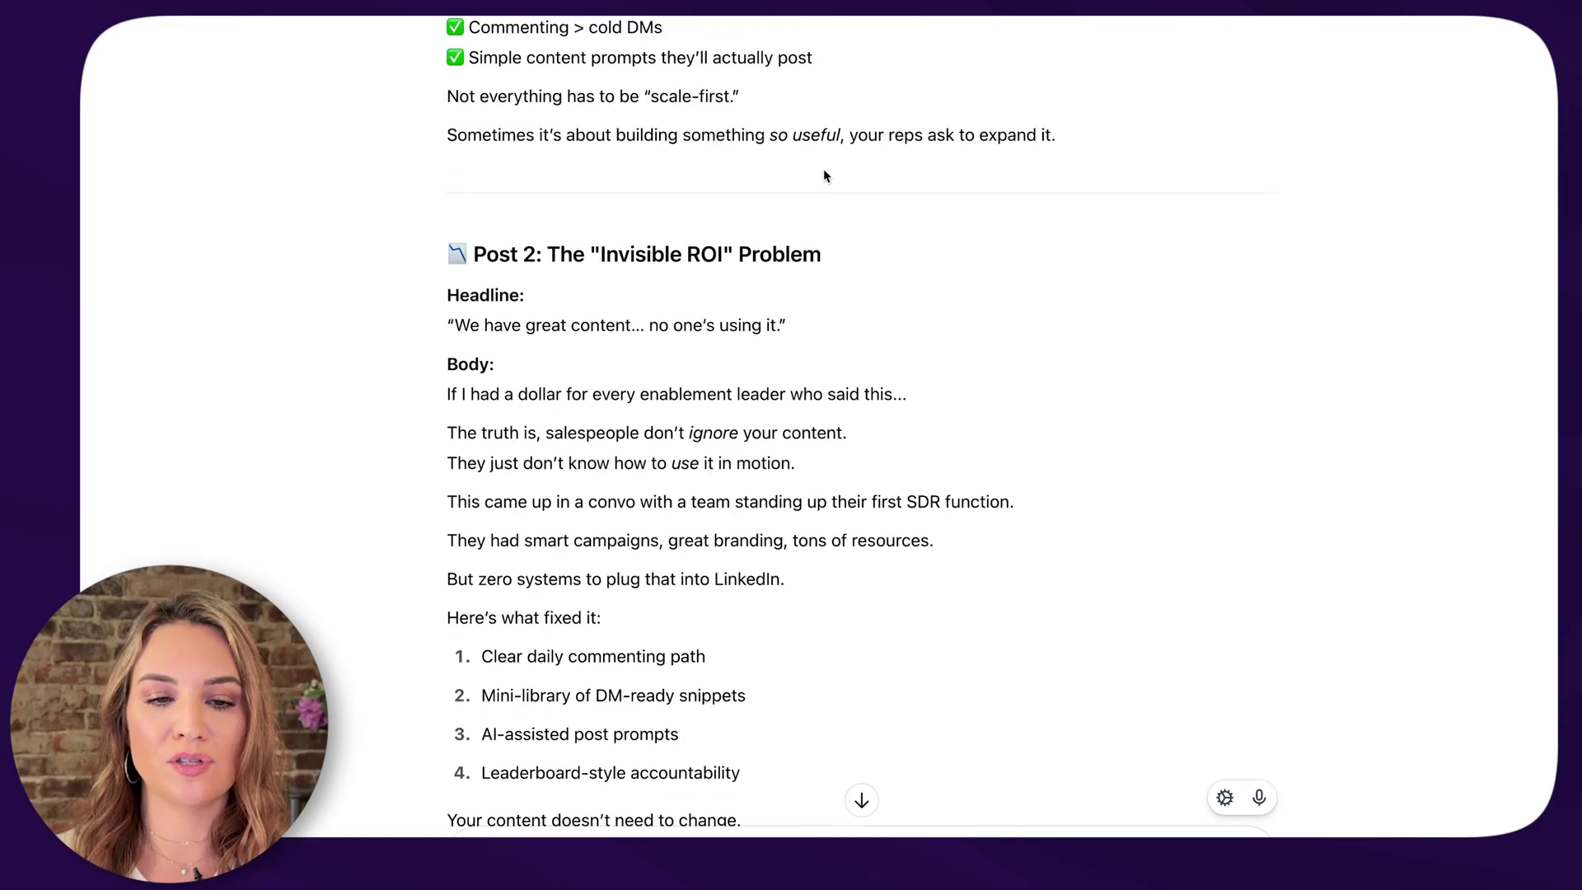